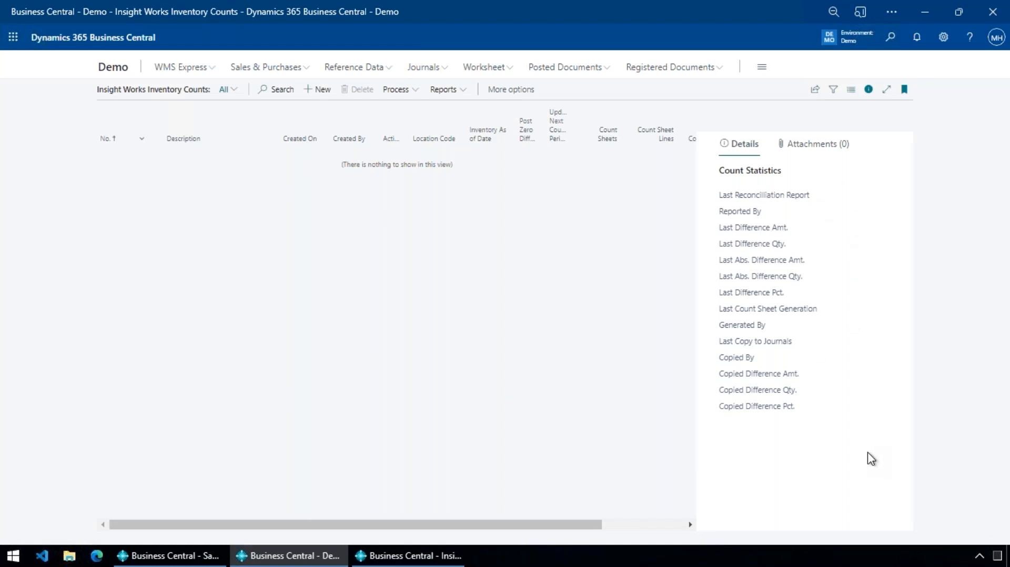
Step: Create a new inventory count with the description "Main count" for location MAIN and make it active
{"action": "left_click", "coordinate": [409, 556]}
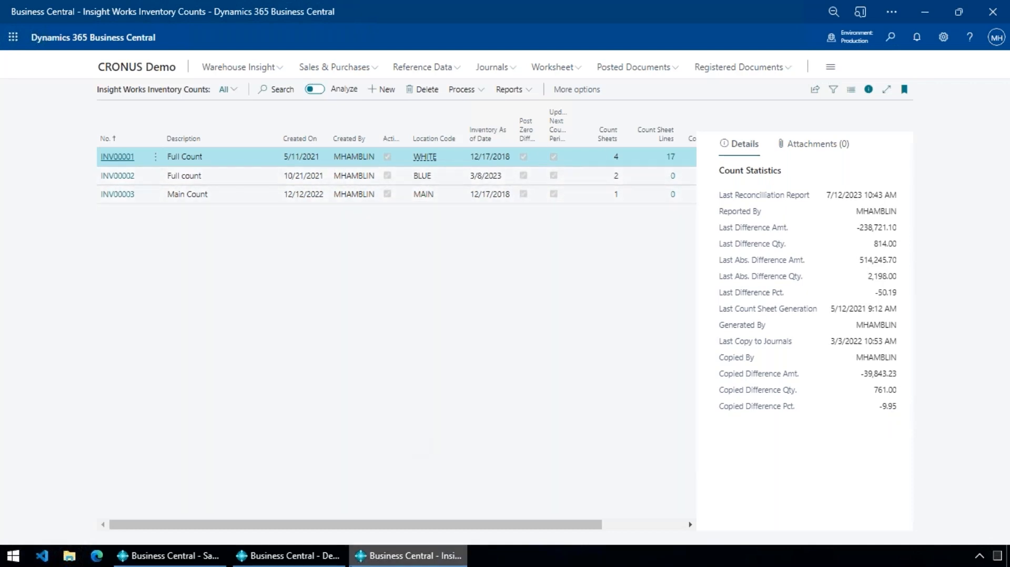
{"action": "left_click", "coordinate": [290, 556]}
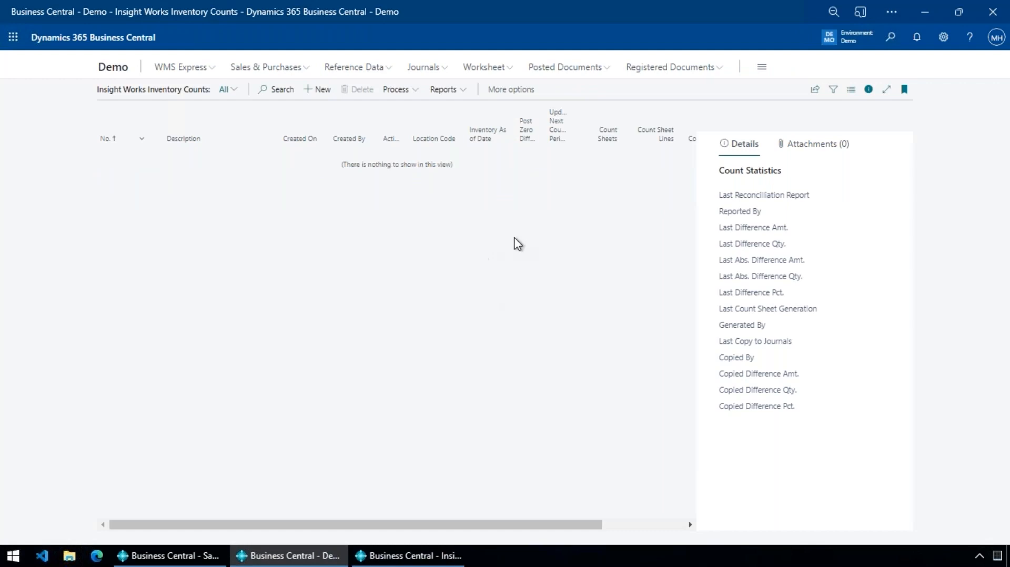
{"action": "left_click", "coordinate": [316, 90]}
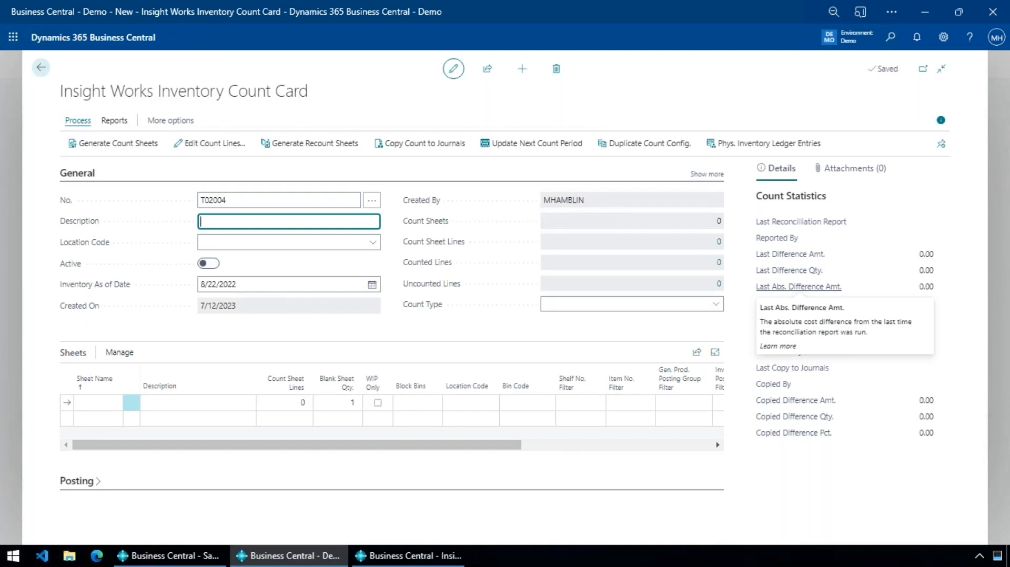
{"action": "type", "text": "Main count"}
{"action": "key", "text": "Tab"}
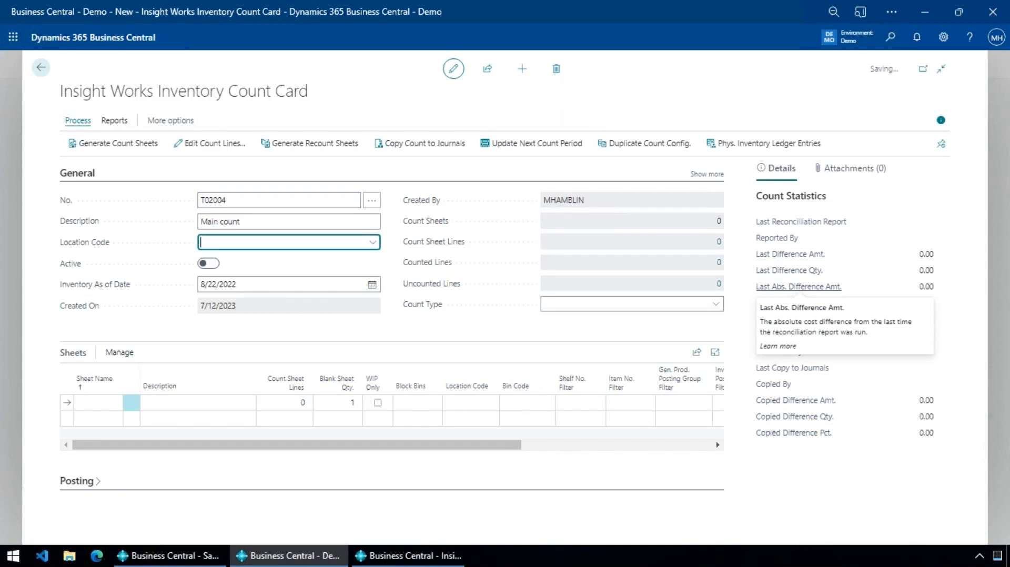
{"action": "type", "text": "main"}
{"action": "key", "text": "Tab"}
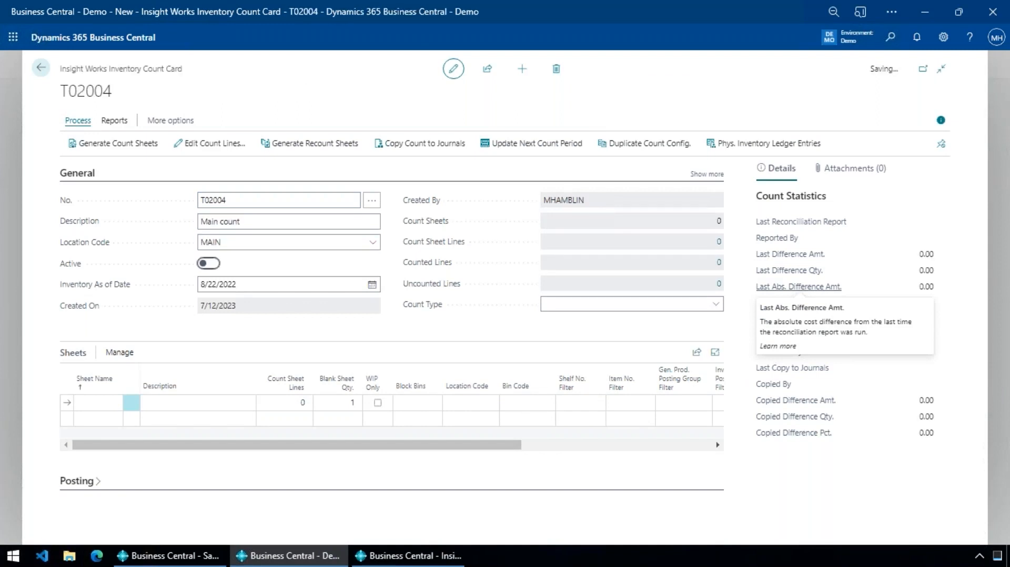
{"action": "key", "text": "space"}
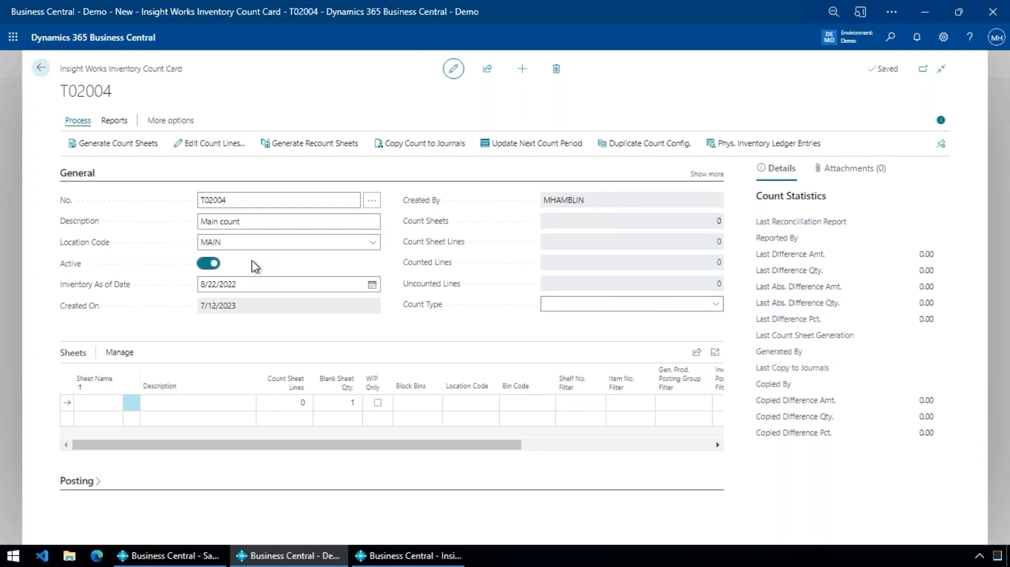
Step: Set the count's Inventory As of Date to today's date, 7/12/2023
{"action": "left_click", "coordinate": [301, 292]}
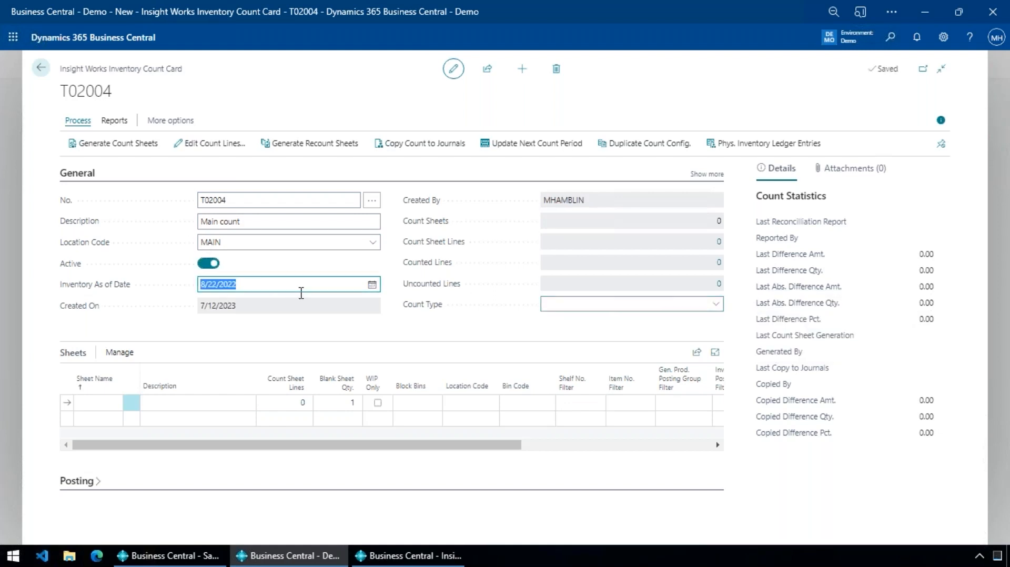
{"action": "type", "text": "t"}
{"action": "key", "text": "Tab"}
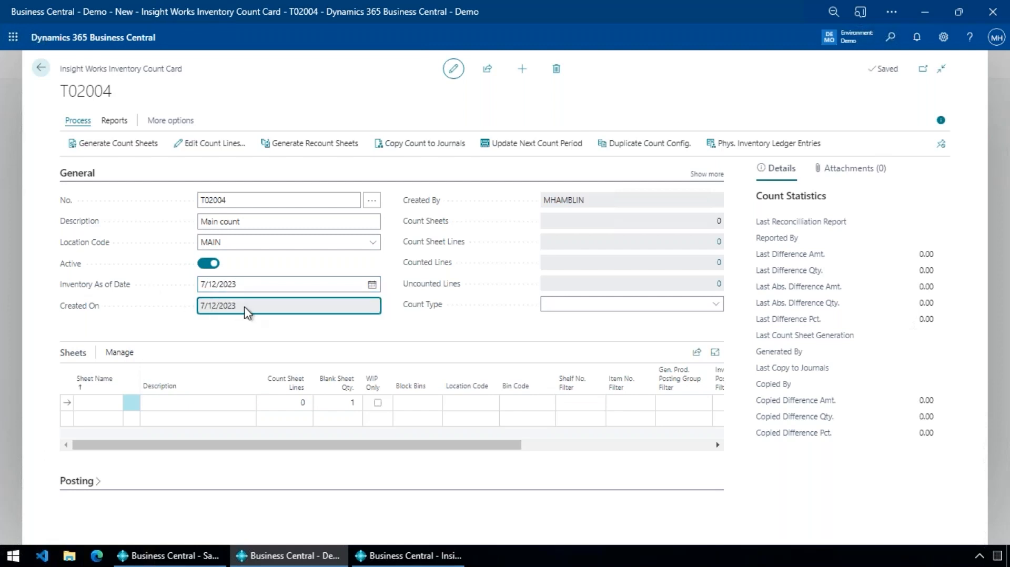
{"action": "left_click", "coordinate": [251, 287]}
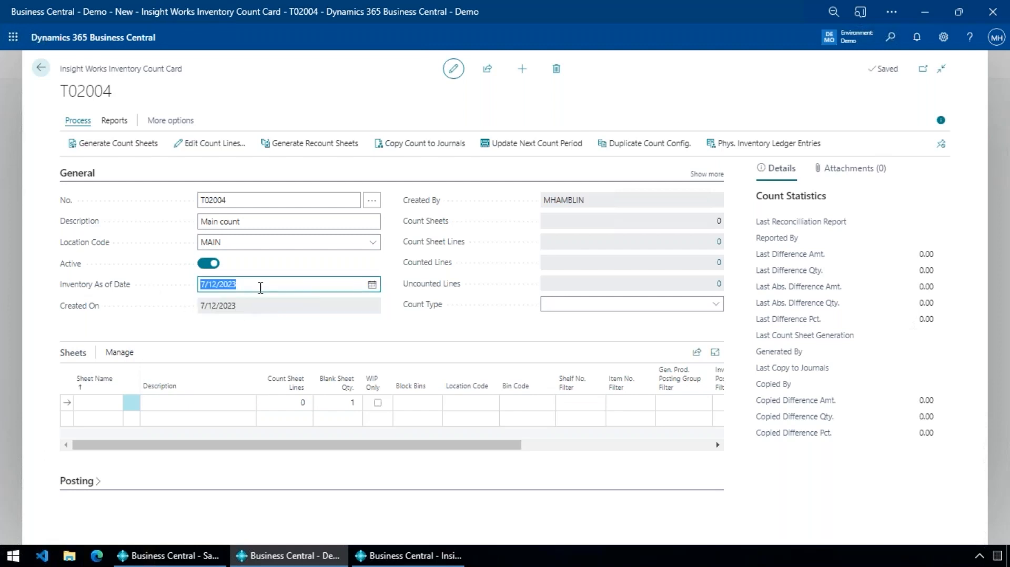
{"action": "left_click", "coordinate": [261, 287]}
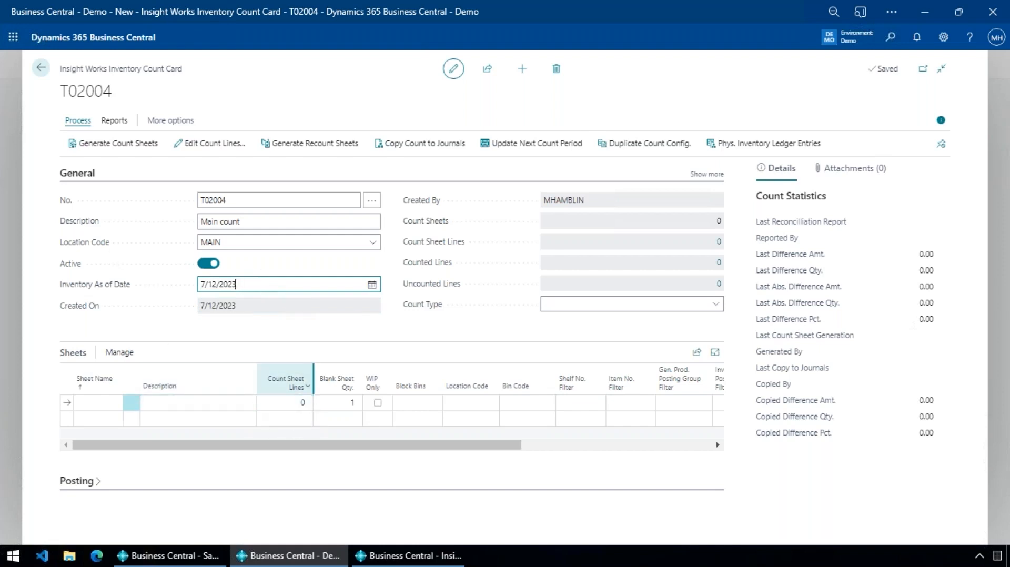
{"action": "mouse_move", "coordinate": [287, 383]}
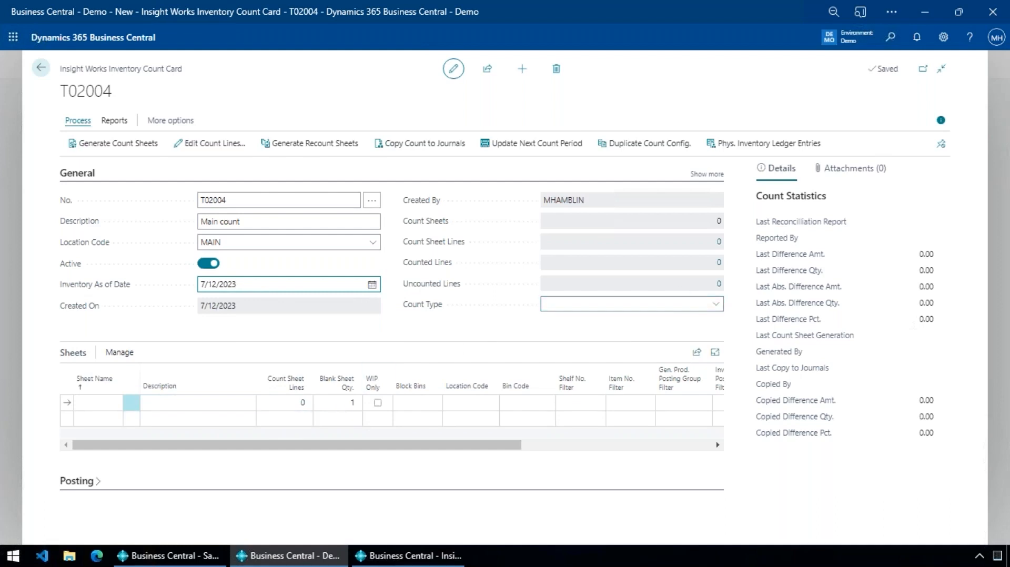
Step: Add two count sheets, one named TEAM 1 and the other named with the counter's first name
{"action": "left_click", "coordinate": [74, 174]}
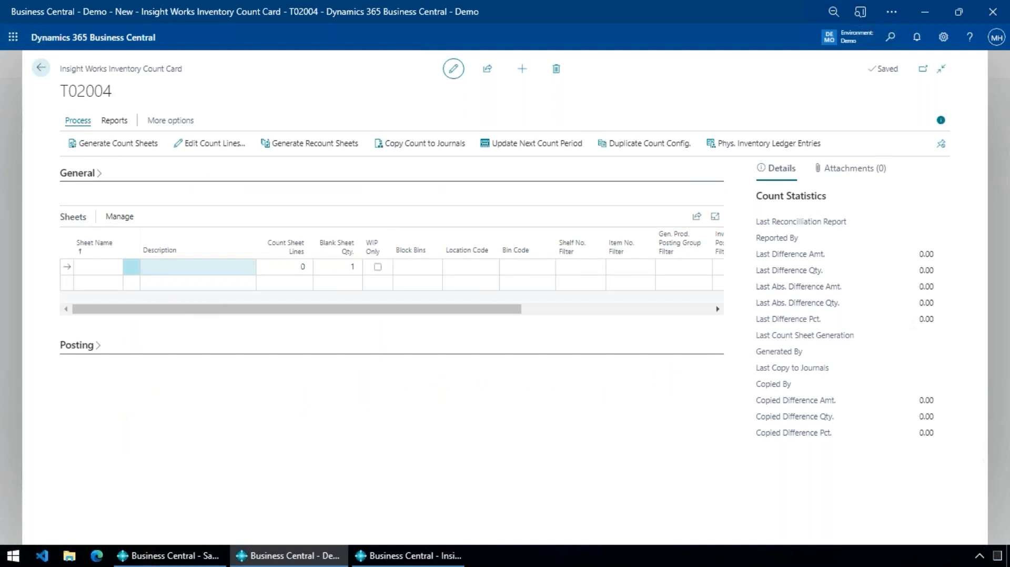
{"action": "left_click", "coordinate": [116, 270]}
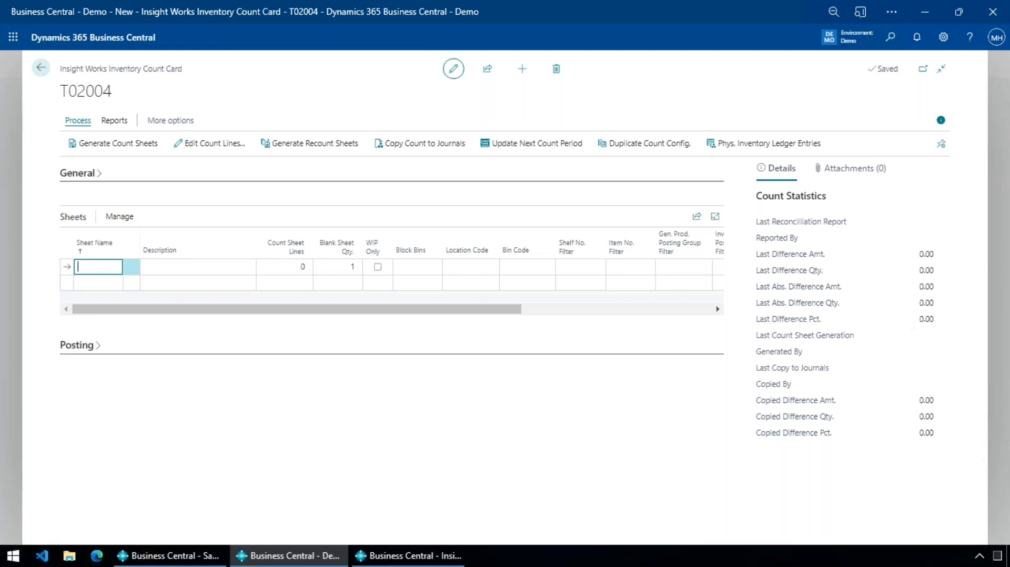
{"action": "type", "text": "team 1"}
{"action": "left_click", "coordinate": [98, 282]}
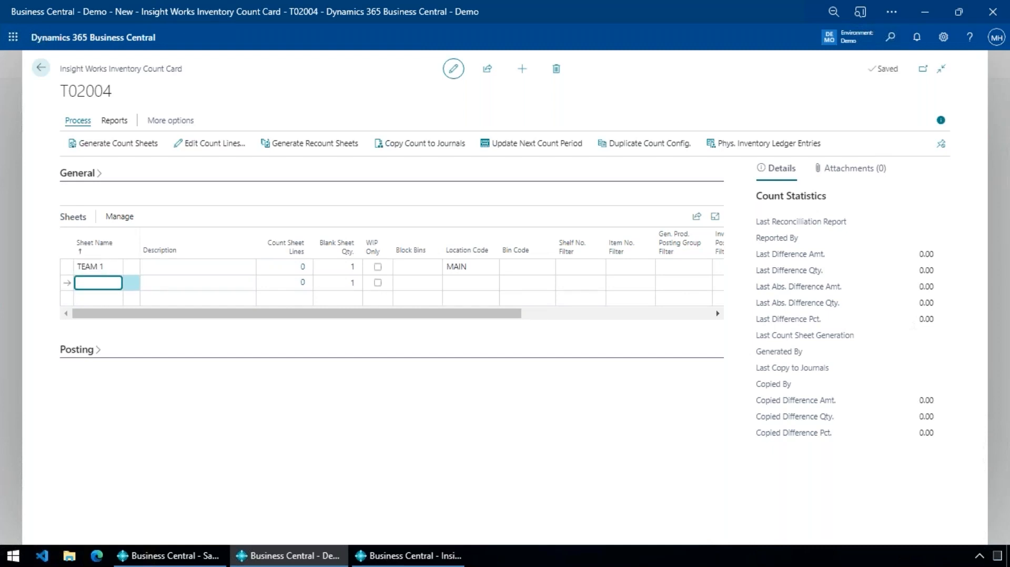
{"action": "type", "text": "joe"}
{"action": "key", "text": "Tab"}
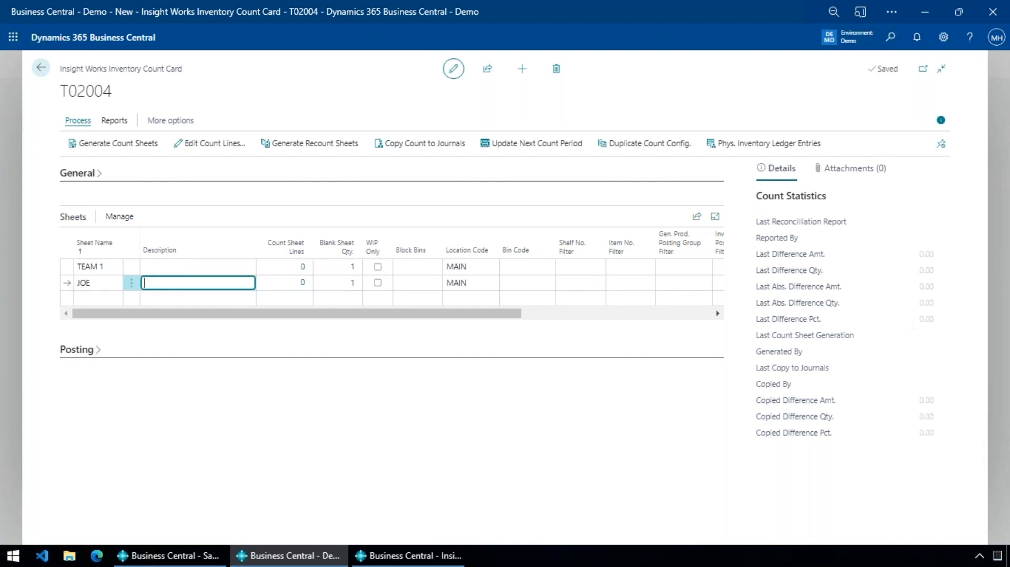
Step: Review the sheet line settings from the description and blank sheet quantity through WIP Only to the location code
{"action": "left_click", "coordinate": [131, 267]}
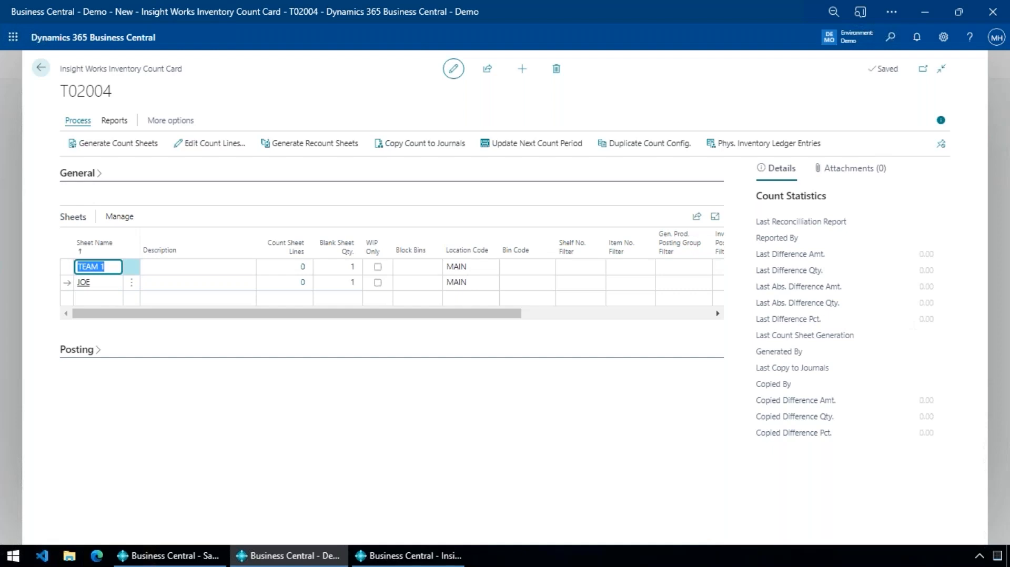
{"action": "left_click", "coordinate": [131, 266]}
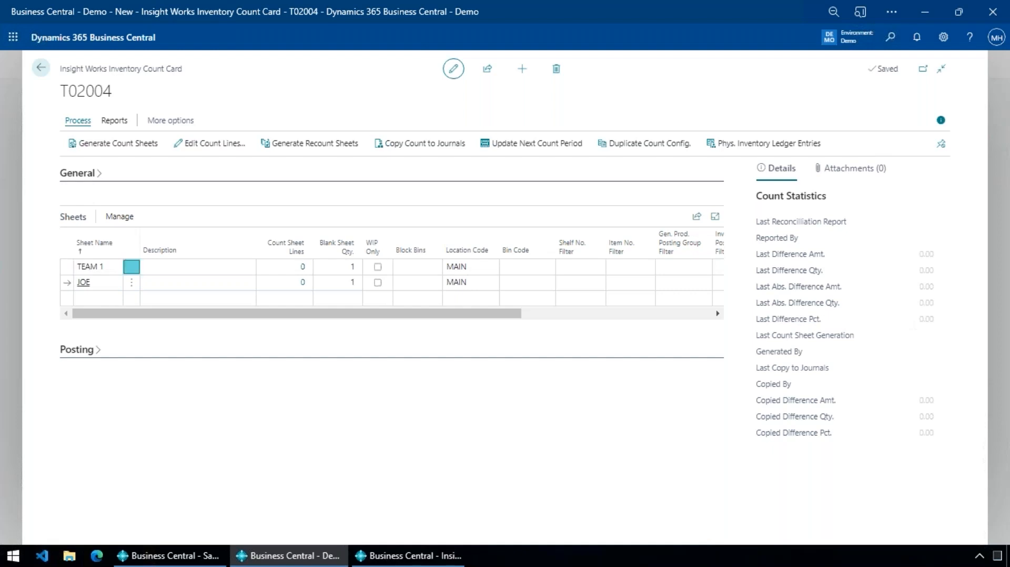
{"action": "left_click", "coordinate": [197, 266]}
{"action": "key", "text": "Tab"}
{"action": "key", "text": "Tab"}
{"action": "key", "text": "Tab"}
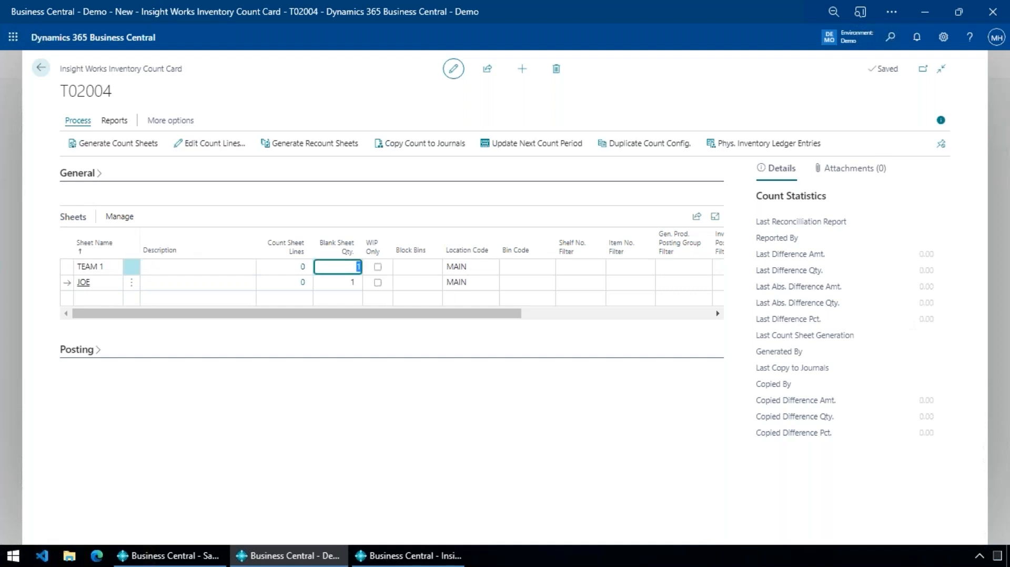
{"action": "key", "text": "Tab"}
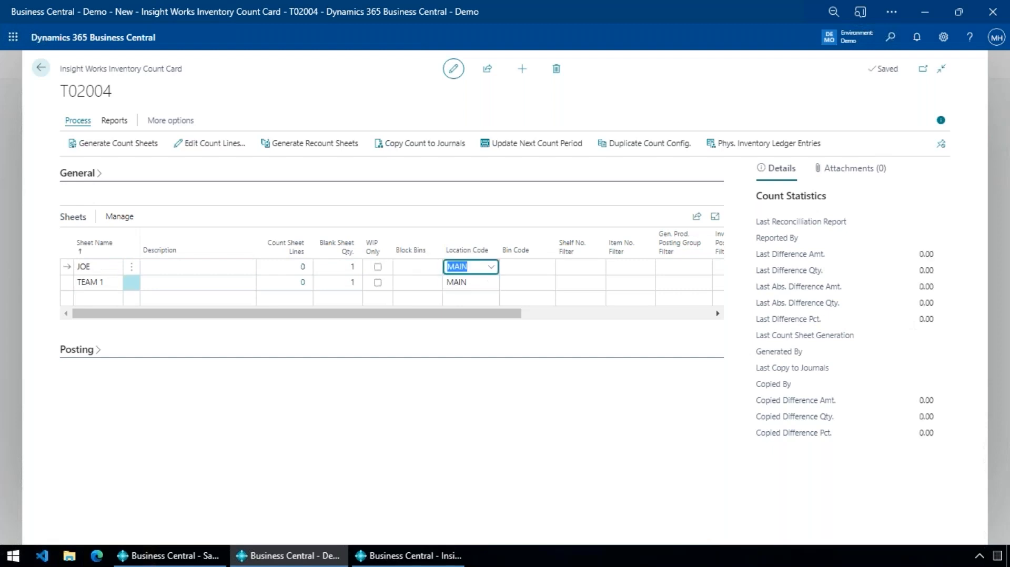
{"action": "key", "text": "shift+Tab"}
{"action": "key", "text": "shift+Tab"}
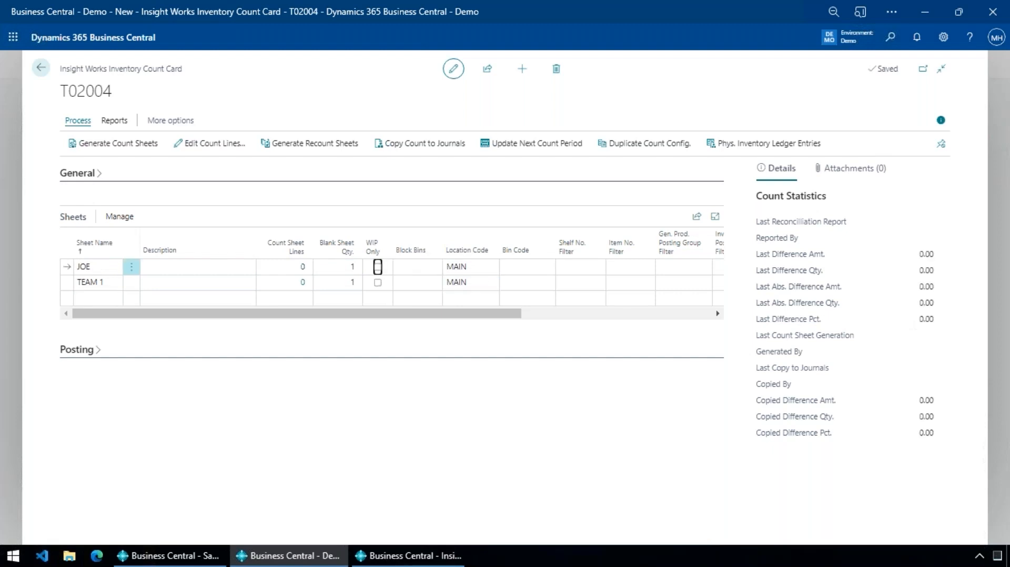
{"action": "key", "text": "Tab"}
{"action": "key", "text": "Tab"}
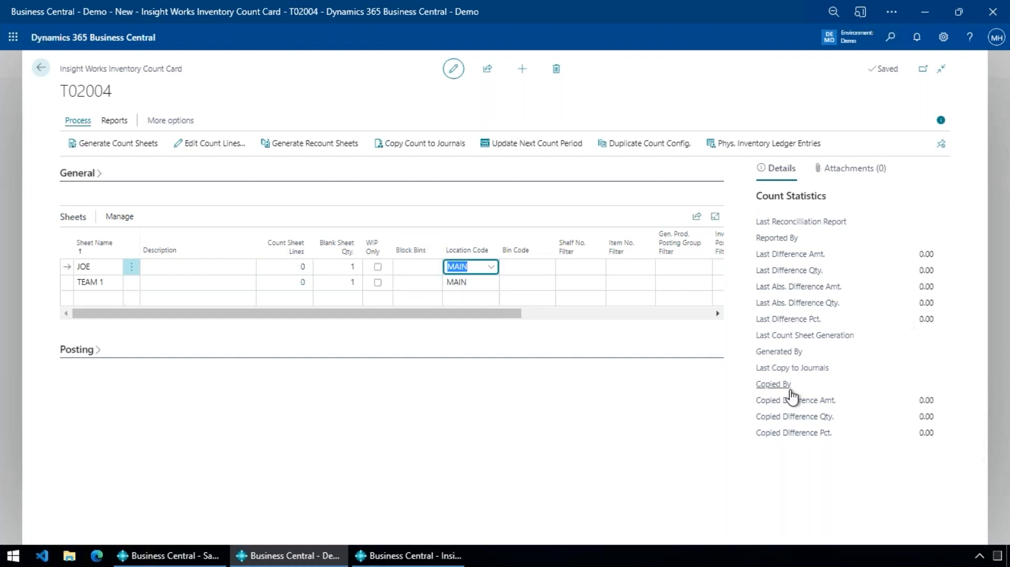
Step: Review the filter fields available on the first count sheet, from bin code and shelf number to the custom filter
{"action": "key", "text": "Tab"}
{"action": "key", "text": "Tab"}
{"action": "key", "text": "Tab"}
{"action": "key", "text": "Tab"}
{"action": "key", "text": "Tab"}
{"action": "key", "text": "Tab"}
{"action": "key", "text": "Tab"}
{"action": "key", "text": "Tab"}
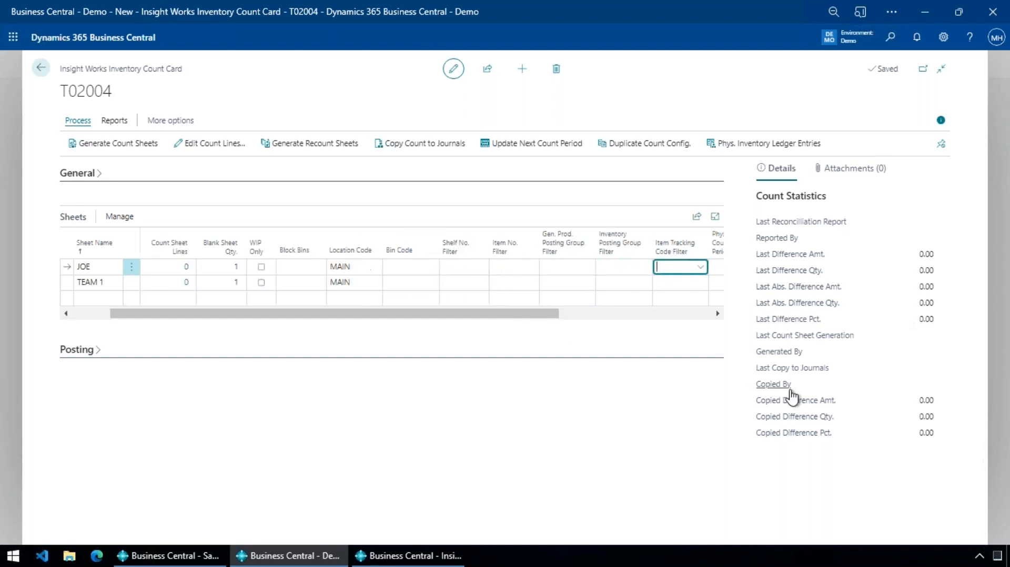
{"action": "key", "text": "shift+Tab"}
{"action": "key", "text": "shift+Tab"}
{"action": "key", "text": "shift+Tab"}
{"action": "key", "text": "shift+Tab"}
{"action": "key", "text": "shift+Tab"}
{"action": "key", "text": "shift+Tab"}
{"action": "key", "text": "shift+Tab"}
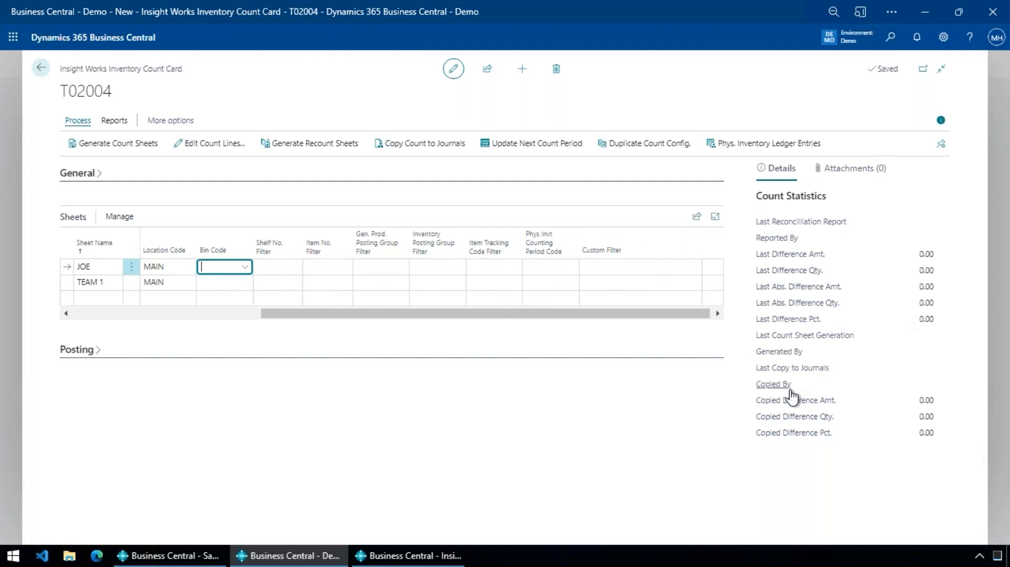
Step: Set the Item No. Filter to 1* on the first count sheet and to <>1* on the TEAM 1 sheet
{"action": "key", "text": "Tab"}
{"action": "key", "text": "shift+Tab"}
{"action": "key", "text": "Tab"}
{"action": "key", "text": "Tab"}
{"action": "type", "text": "1*"}
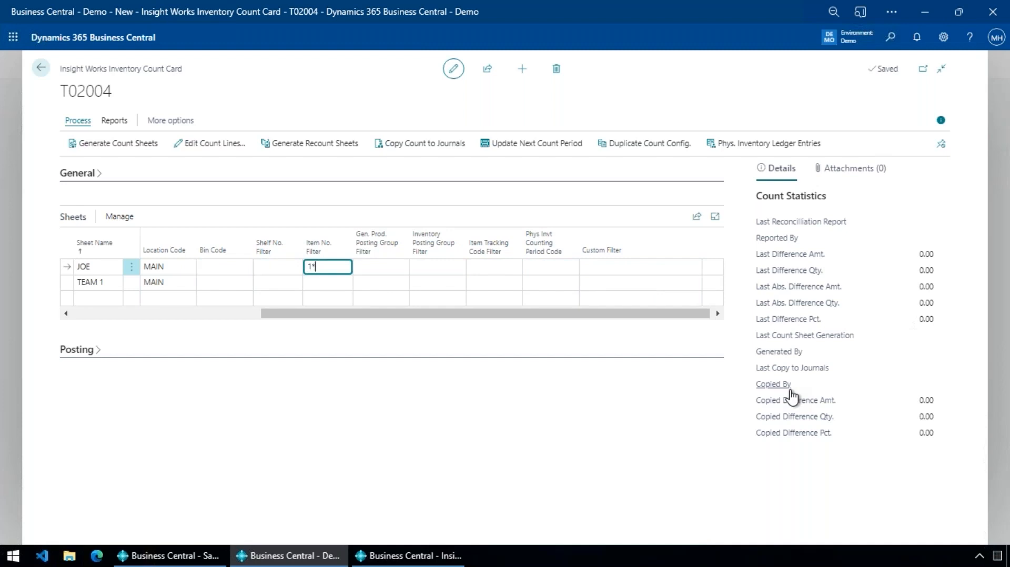
{"action": "key", "text": "Down"}
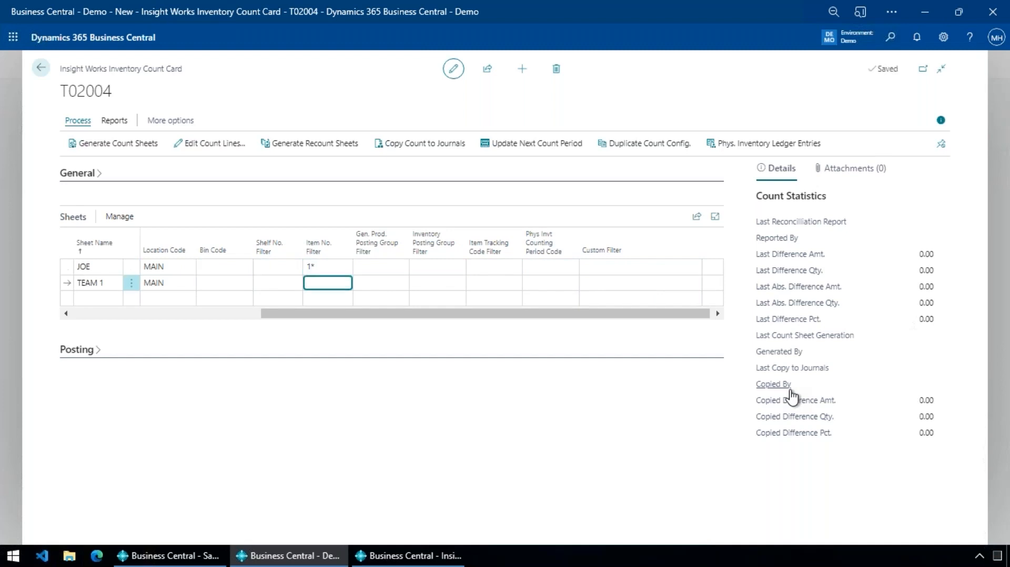
{"action": "type", "text": "<>1*"}
{"action": "key", "text": "Up"}
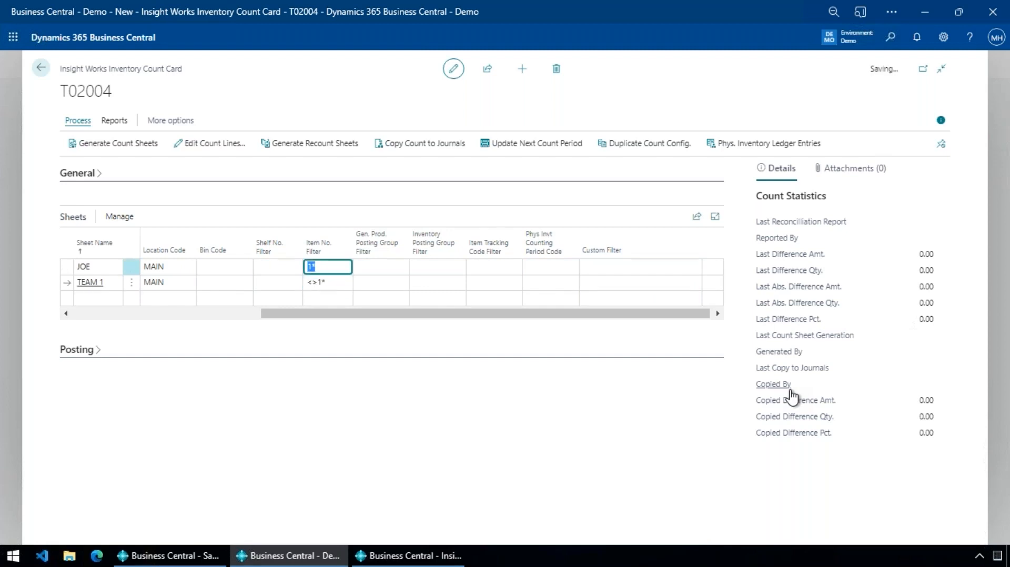
{"action": "key", "text": "Down"}
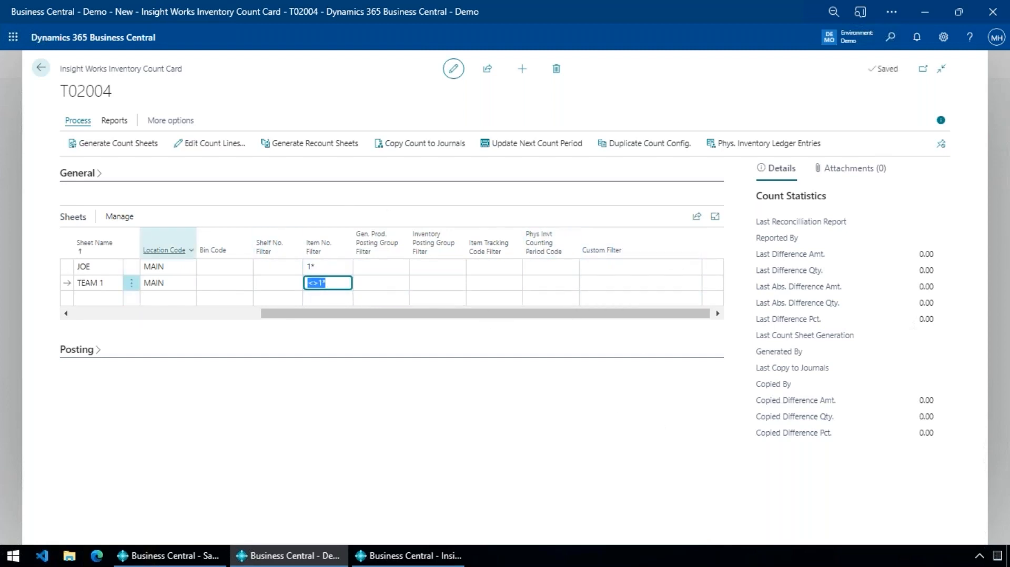
{"action": "left_click", "coordinate": [256, 314]}
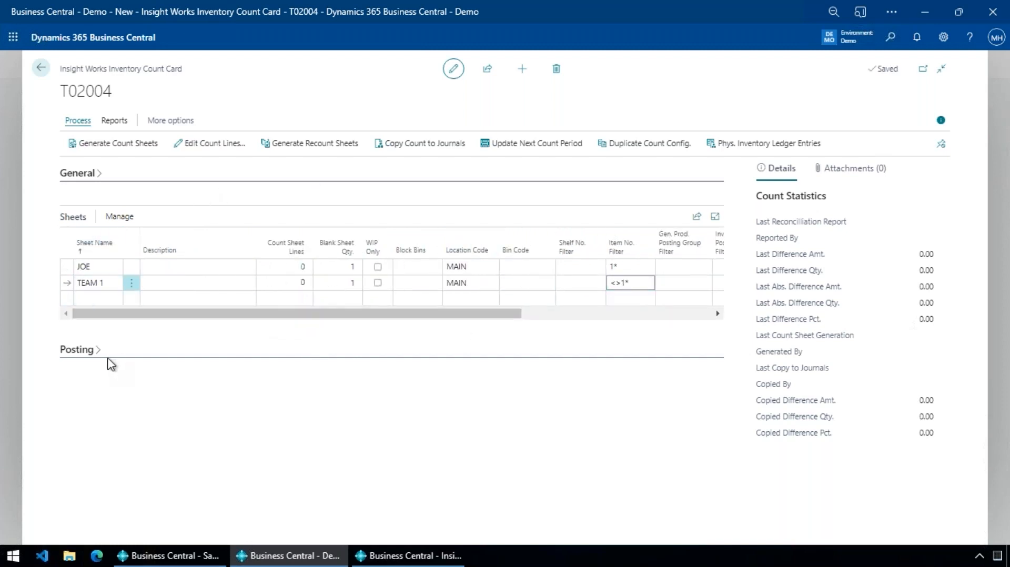
Step: Review the count's posting options and journal batch settings
{"action": "left_click", "coordinate": [83, 352]}
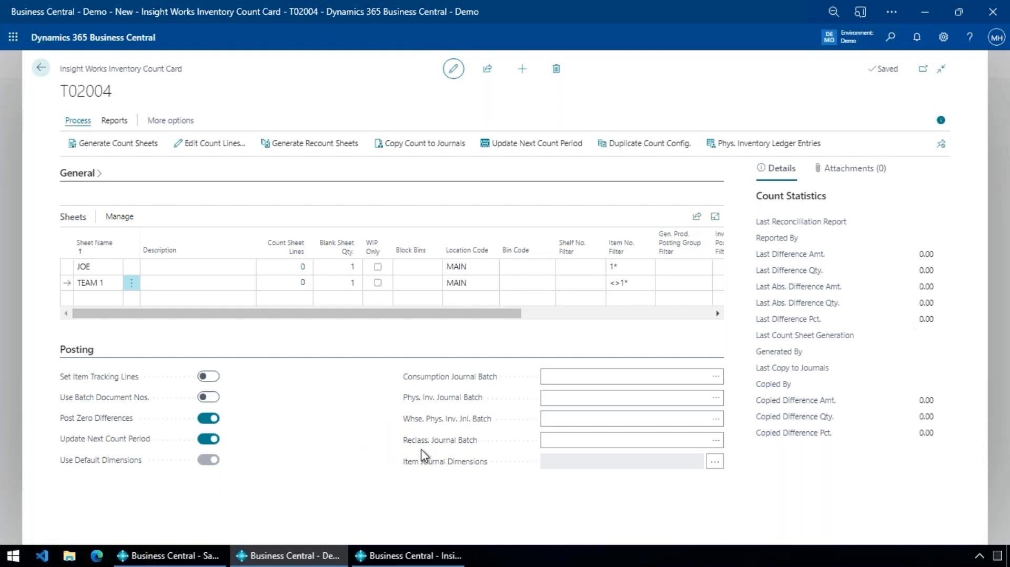
{"action": "mouse_move", "coordinate": [458, 420]}
{"action": "left_click", "coordinate": [74, 350]}
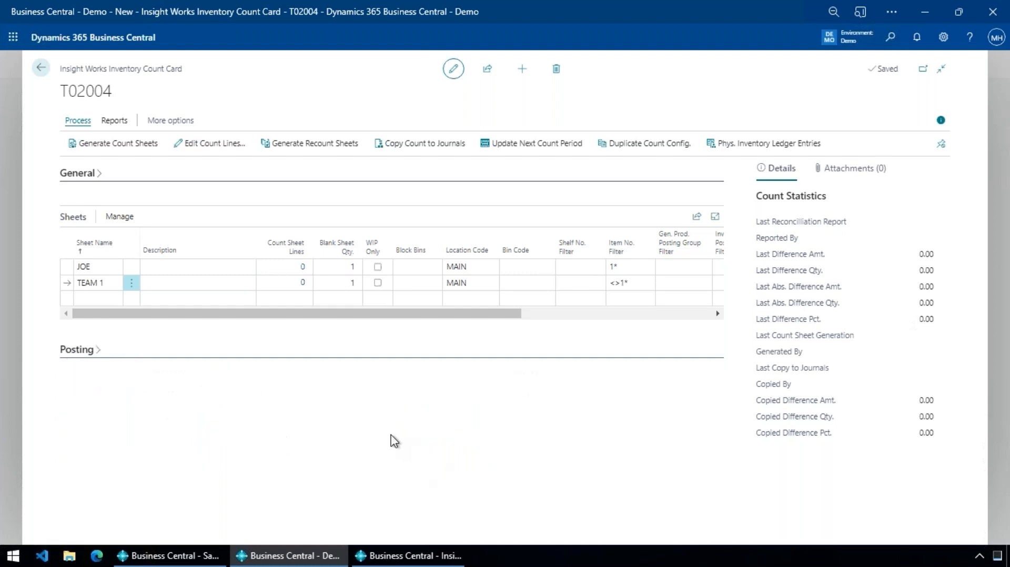
Step: Assign the DEFAULT batch as the count's physical inventory journal batch in the posting settings
{"action": "left_click", "coordinate": [78, 350]}
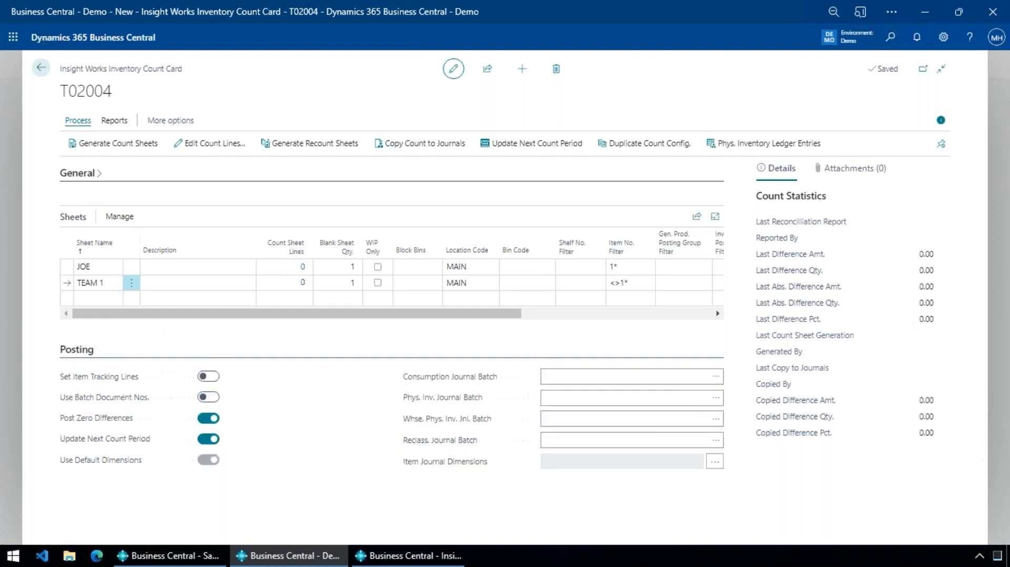
{"action": "left_click", "coordinate": [644, 401]}
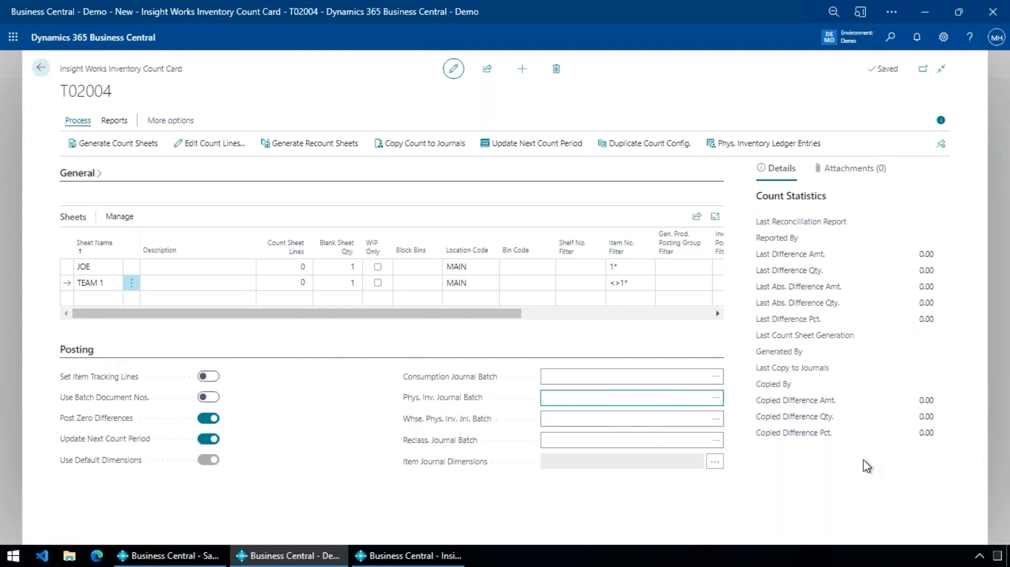
{"action": "key", "text": "alt+Down"}
{"action": "key", "text": "Down"}
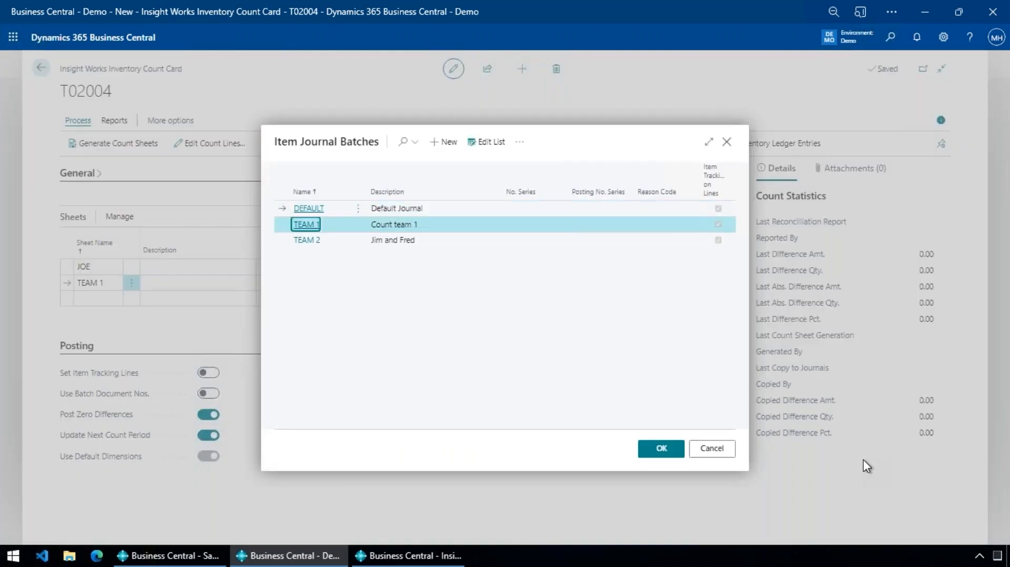
{"action": "key", "text": "Up"}
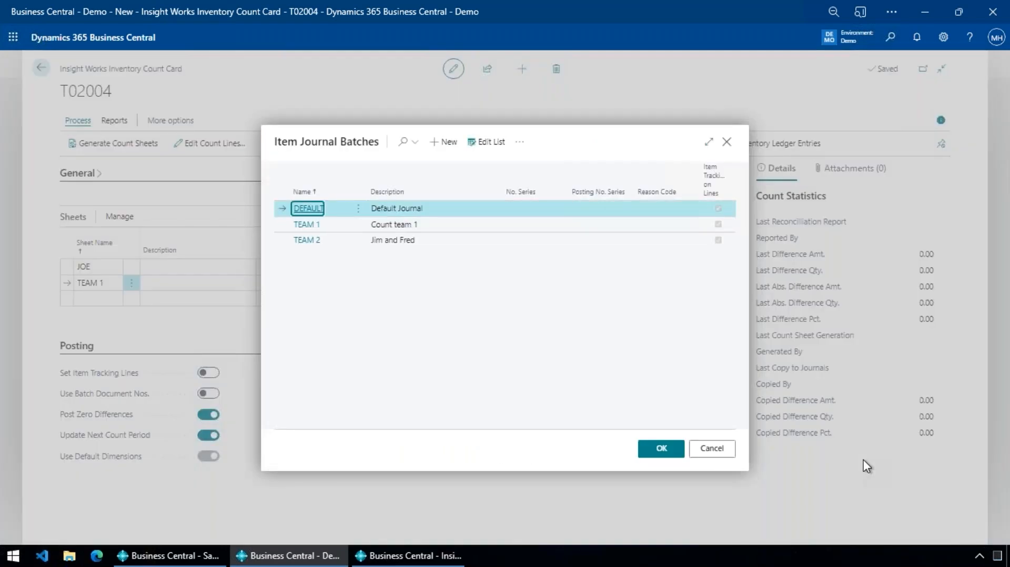
{"action": "key", "text": "Return"}
{"action": "left_click", "coordinate": [605, 414]}
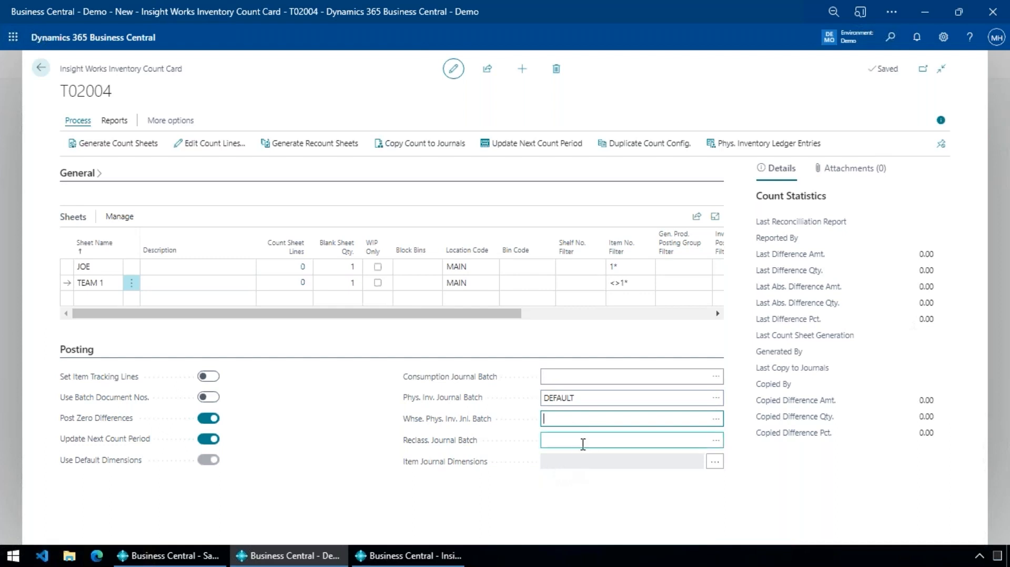
Step: Assign the DEFAULT batch as the count's reclassification journal batch and collapse the posting settings
{"action": "left_click", "coordinate": [557, 443]}
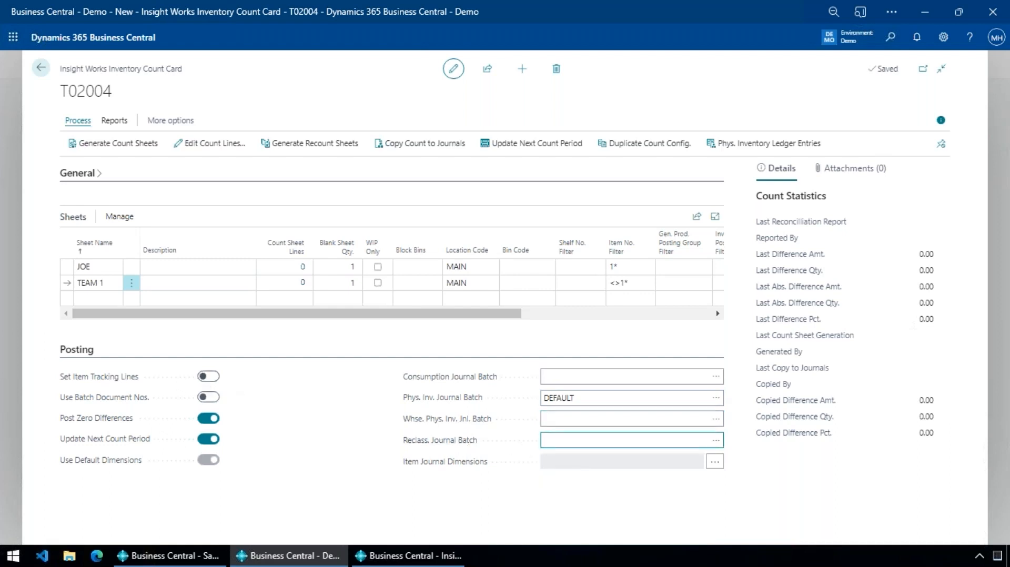
{"action": "key", "text": "alt+Down"}
{"action": "left_click", "coordinate": [682, 457]}
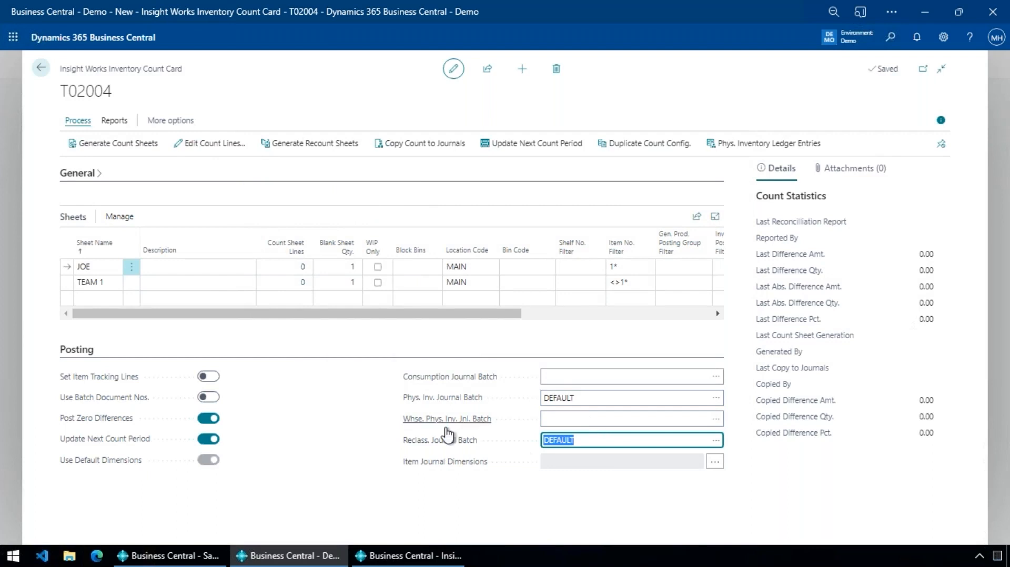
{"action": "left_click", "coordinate": [567, 379]}
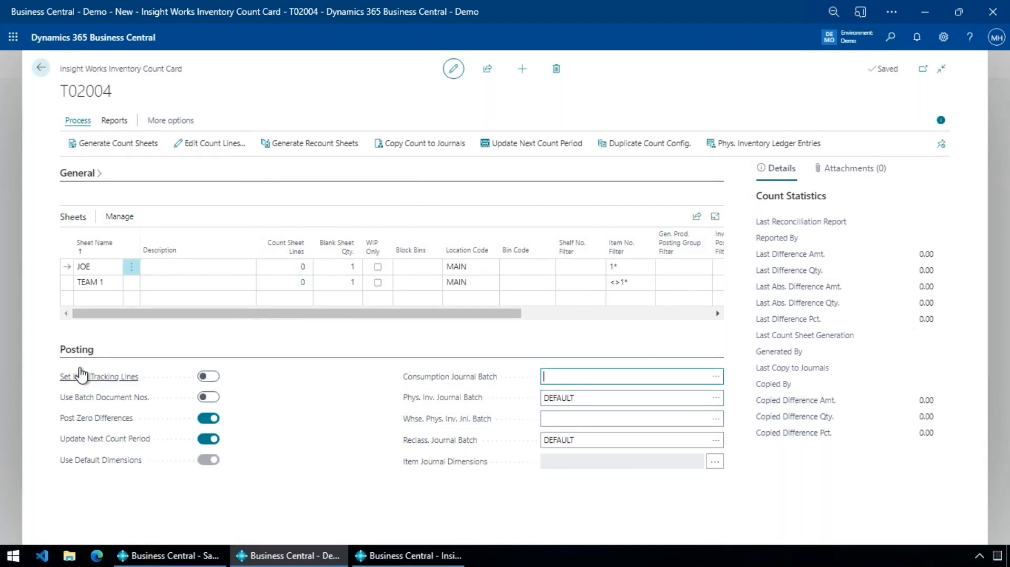
{"action": "left_click", "coordinate": [77, 349]}
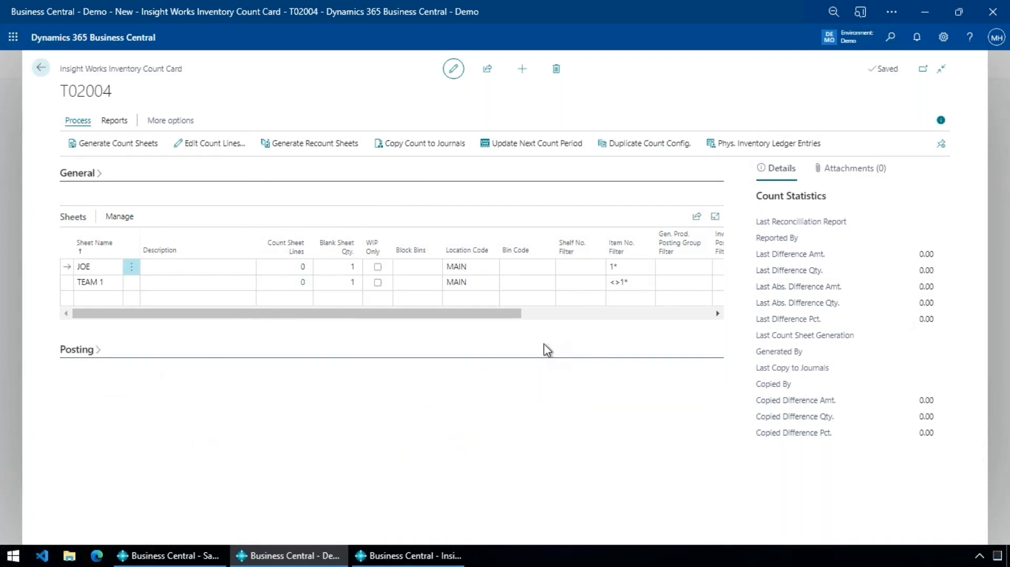
Step: Start generating the count sheets and set the Empty Bins Activity Period to 1W
{"action": "left_click", "coordinate": [342, 267]}
{"action": "left_click", "coordinate": [127, 147]}
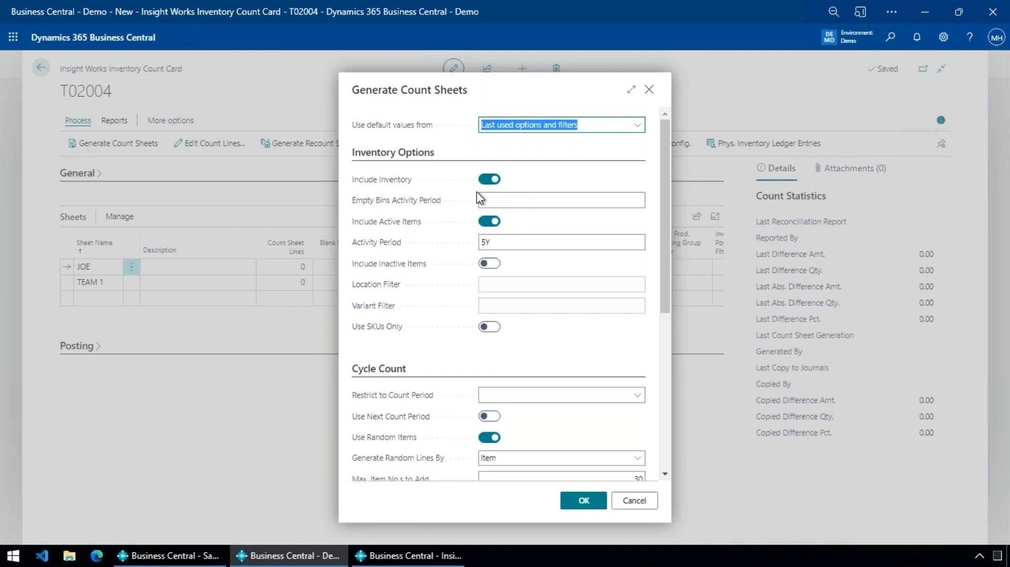
{"action": "left_click", "coordinate": [515, 197]}
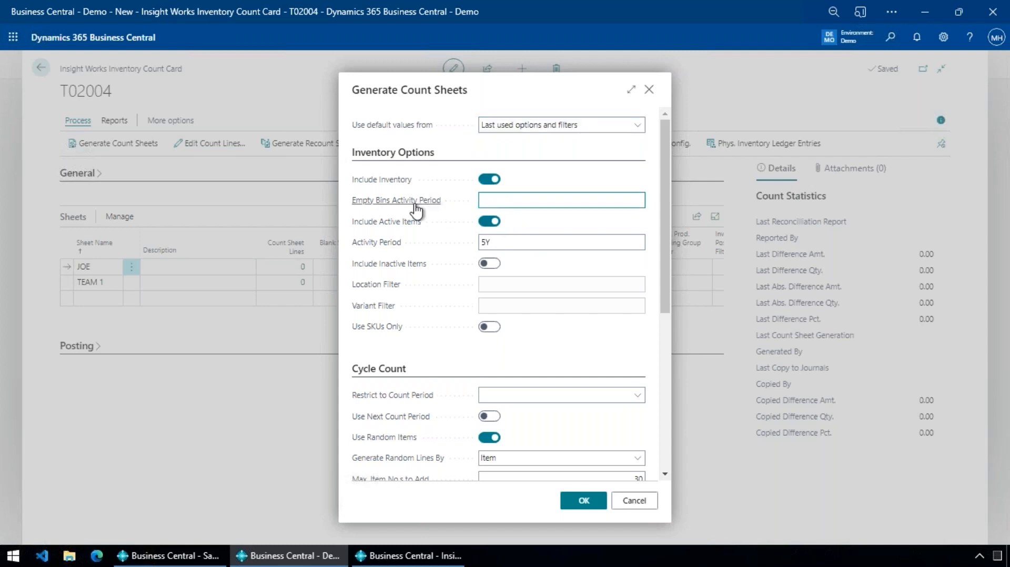
{"action": "mouse_move", "coordinate": [417, 211]}
{"action": "type", "text": "1w"}
{"action": "key", "text": "Tab"}
{"action": "left_click", "coordinate": [487, 200]}
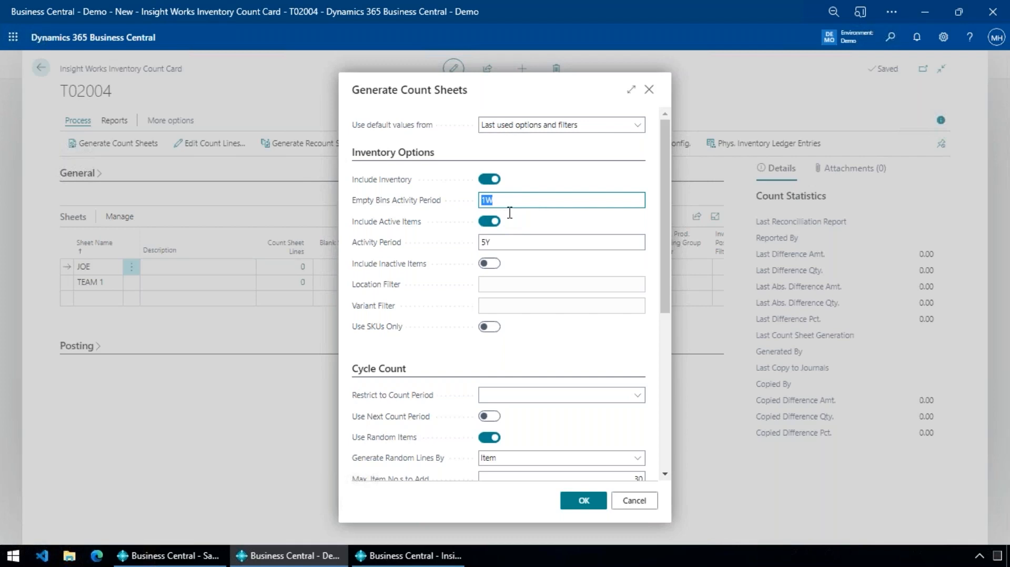
Step: Try an Activity Period of 2m for active items and set it back to 5Y
{"action": "left_click", "coordinate": [500, 241]}
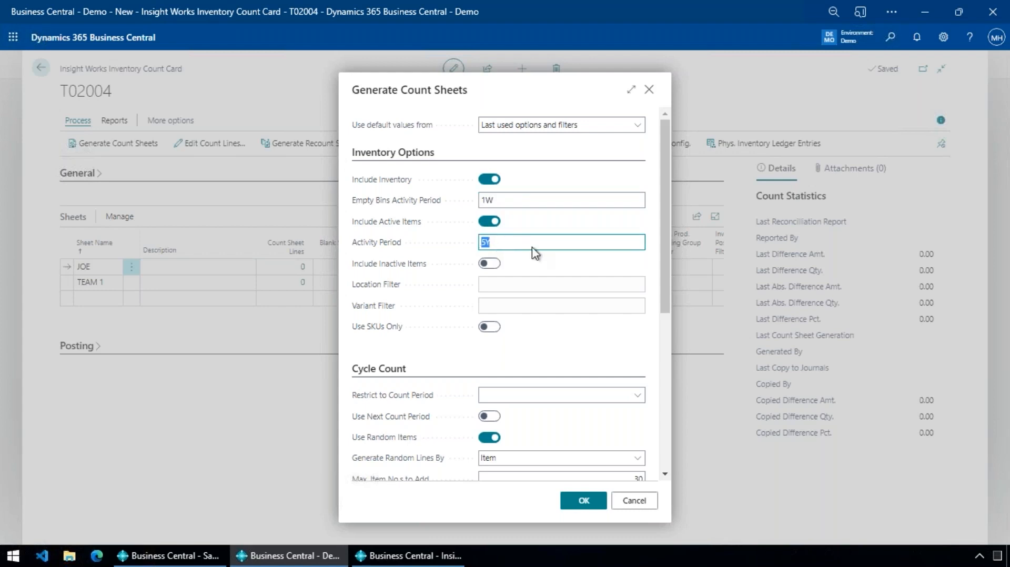
{"action": "left_click", "coordinate": [510, 241]}
{"action": "key", "text": "BackSpace"}
{"action": "key", "text": "BackSpace"}
{"action": "type", "text": "2m"}
{"action": "key", "text": "BackSpace"}
{"action": "key", "text": "BackSpace"}
{"action": "type", "text": "5Y"}
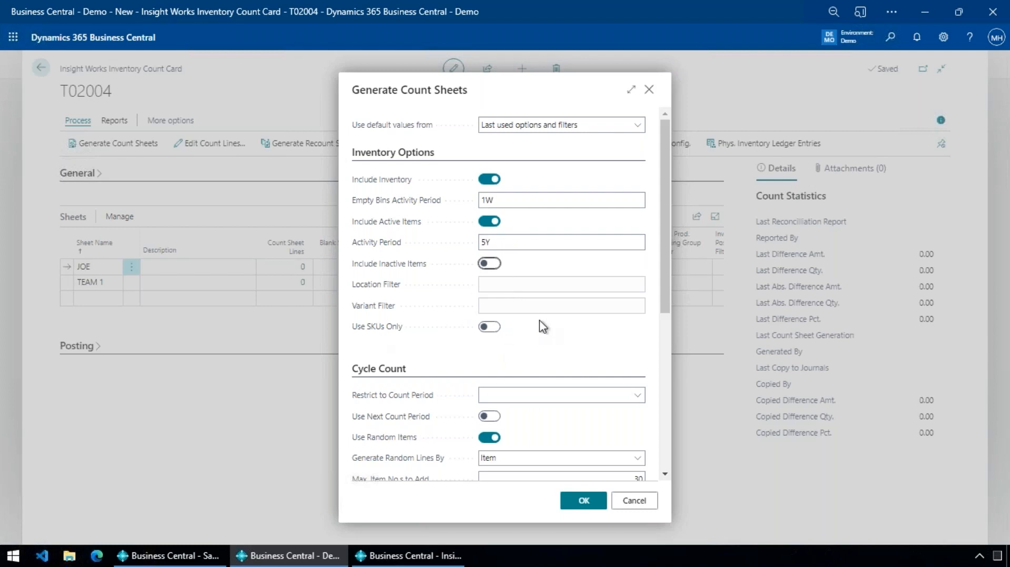
Step: Review the remaining inventory options and the cycle count settings, including the count periods available for restricting the count
{"action": "scroll", "coordinate": [510, 331], "scroll_direction": "down", "scroll_amount": 1}
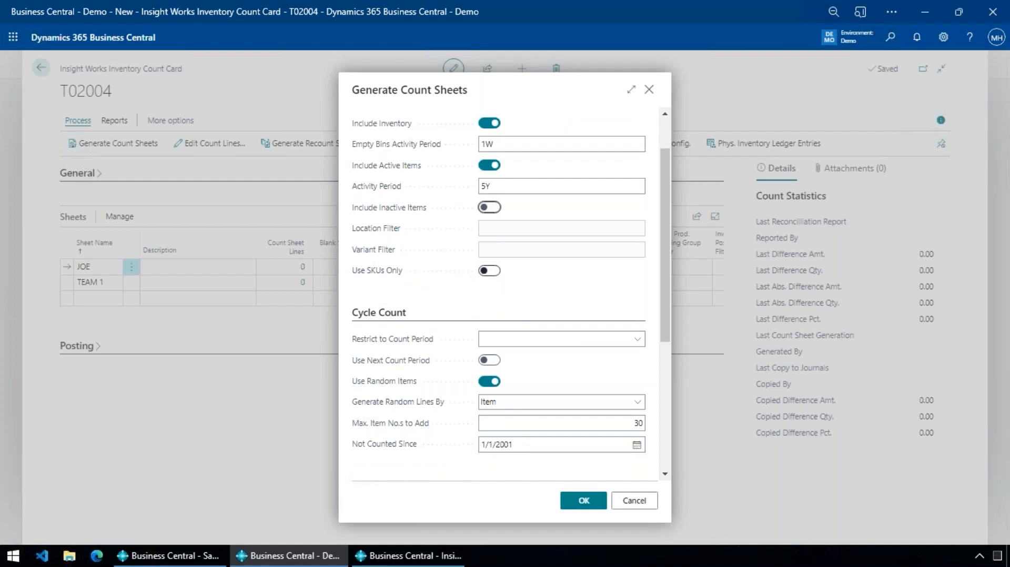
{"action": "scroll", "coordinate": [571, 331], "scroll_direction": "down", "scroll_amount": 2}
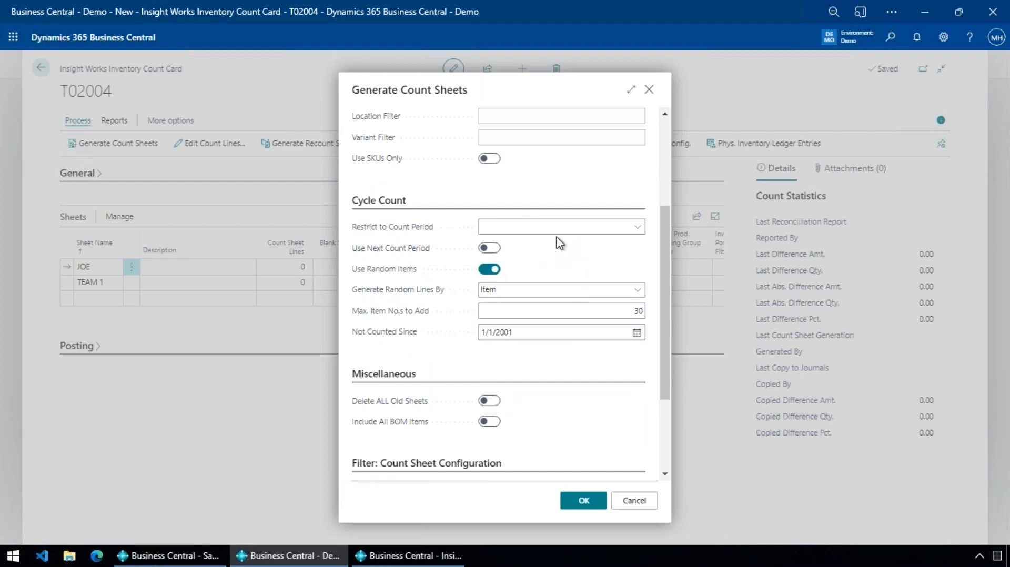
{"action": "scroll", "coordinate": [562, 242], "scroll_direction": "up", "scroll_amount": 3}
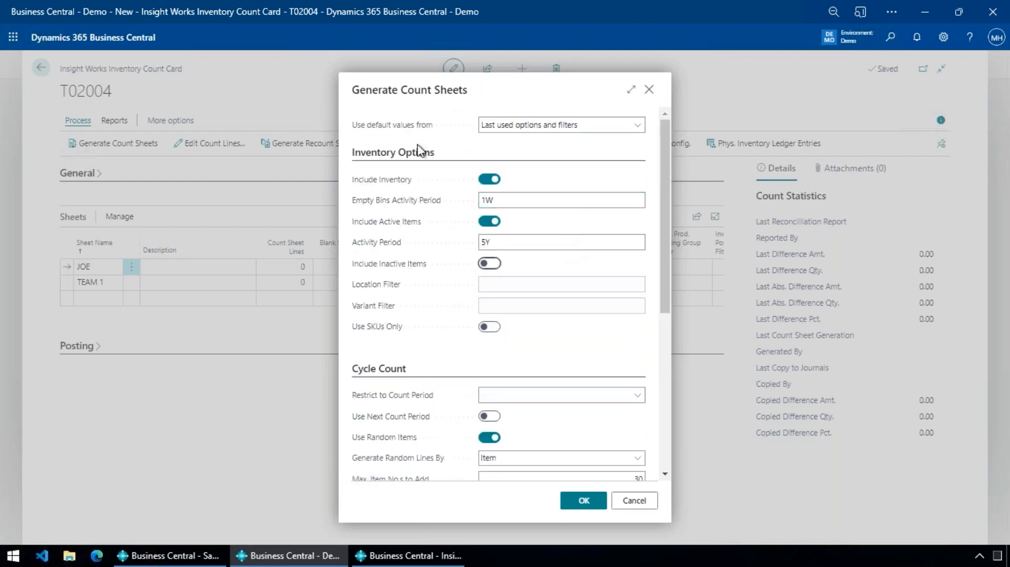
{"action": "left_click", "coordinate": [392, 153]}
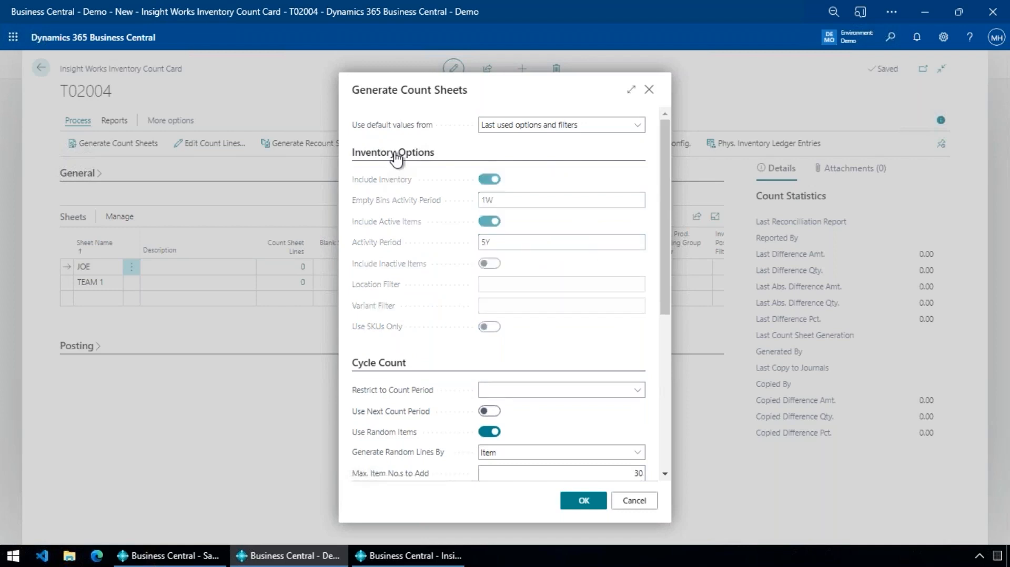
{"action": "left_click", "coordinate": [550, 211]}
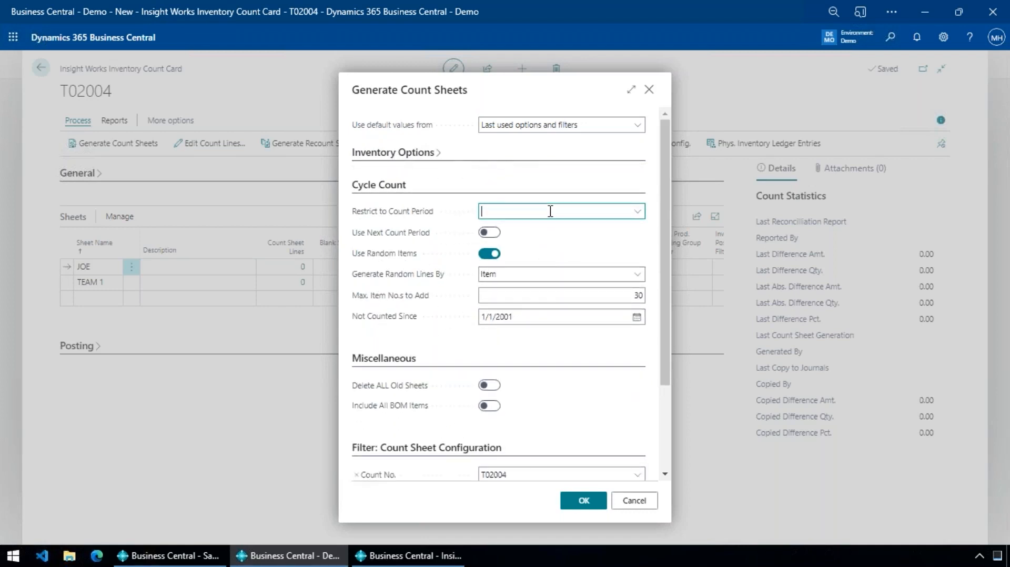
{"action": "left_click", "coordinate": [576, 213]}
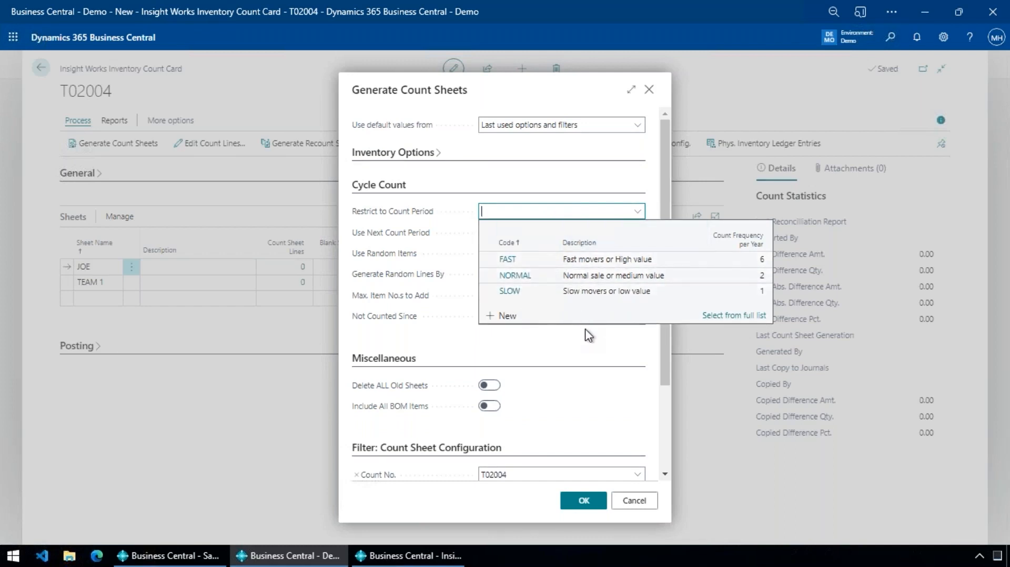
{"action": "left_click", "coordinate": [573, 349]}
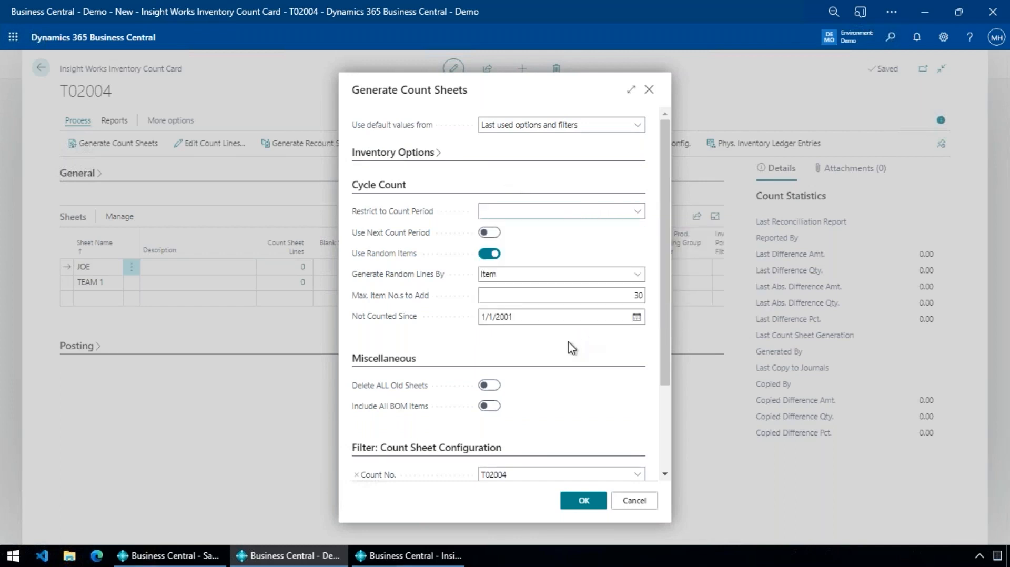
{"action": "left_click", "coordinate": [488, 217]}
{"action": "mouse_move", "coordinate": [422, 243]}
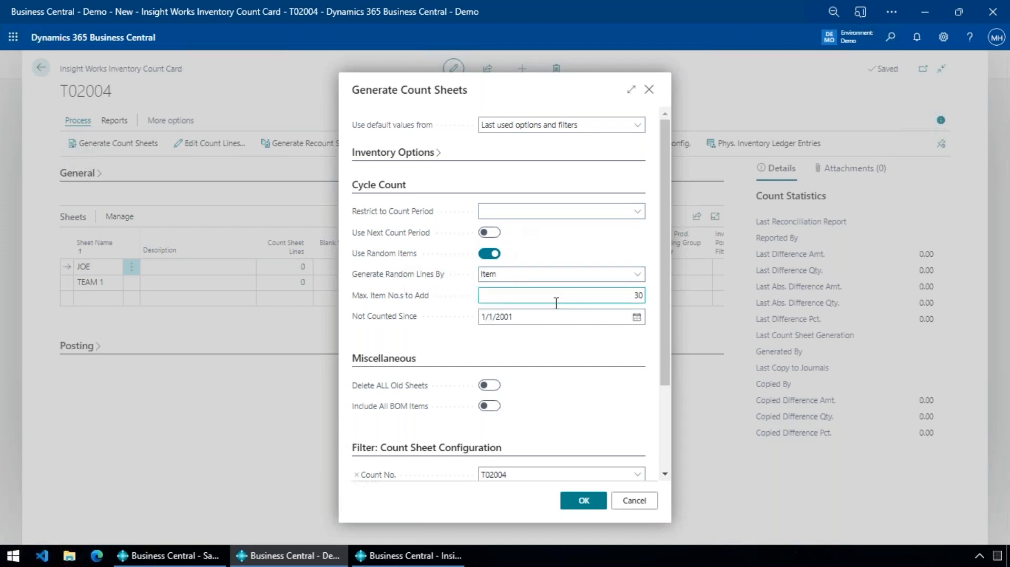
Step: Generate the count sheets with random lines by Item, at most 30 item numbers, not counted since 1/1/2001
{"action": "left_click", "coordinate": [631, 275]}
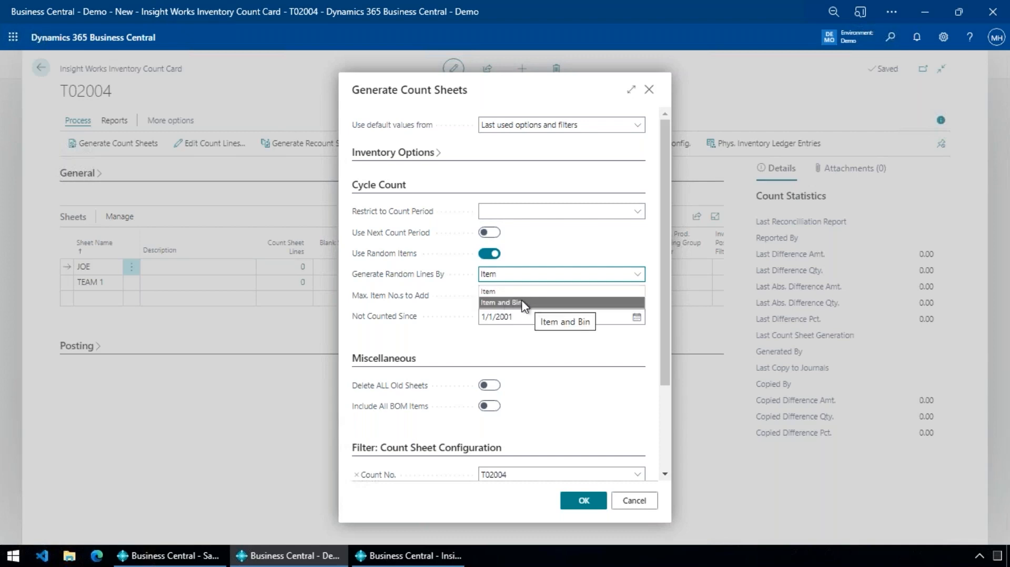
{"action": "left_click", "coordinate": [573, 259]}
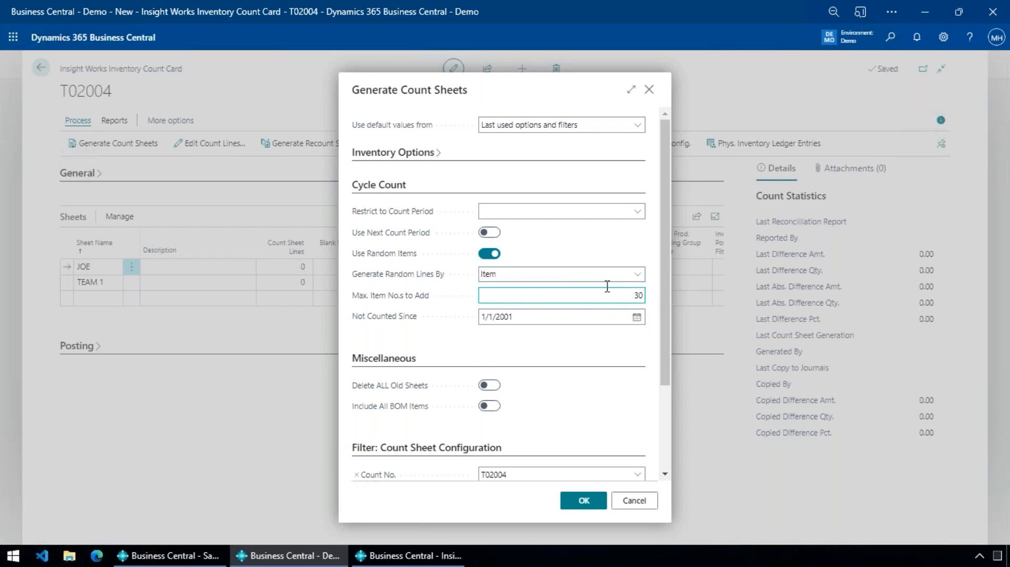
{"action": "left_click", "coordinate": [561, 295]}
{"action": "left_click", "coordinate": [535, 317]}
{"action": "left_click_drag", "start_coordinate": [535, 317], "coordinate": [484, 324]}
{"action": "left_click", "coordinate": [523, 317]}
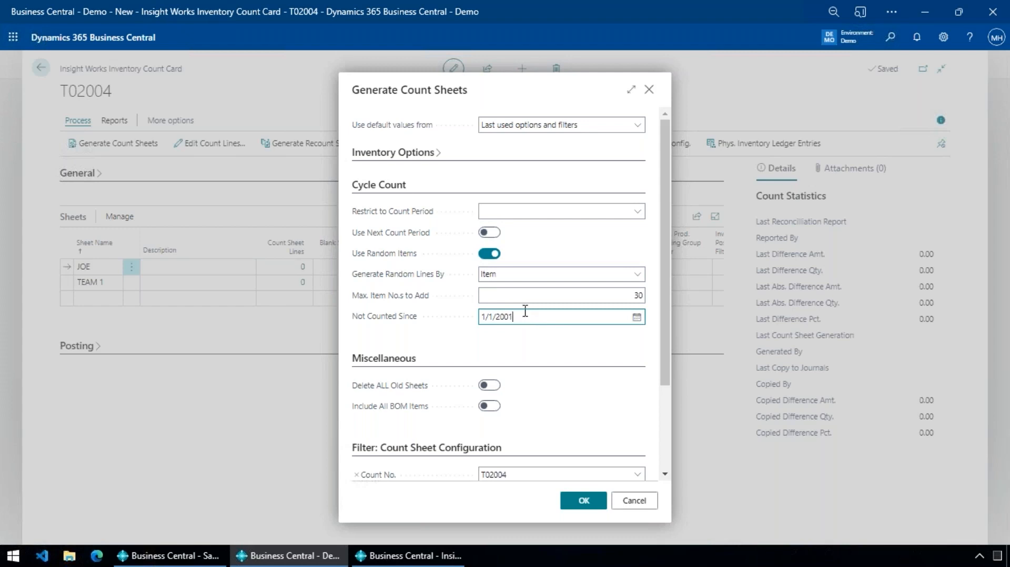
{"action": "left_click", "coordinate": [482, 297]}
{"action": "left_click", "coordinate": [374, 362]}
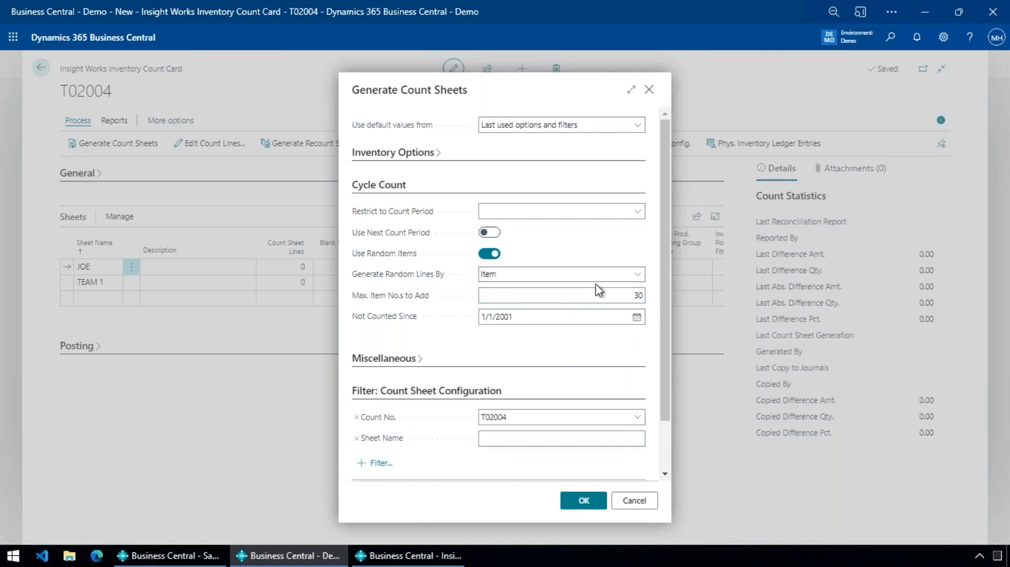
{"action": "left_click", "coordinate": [584, 501]}
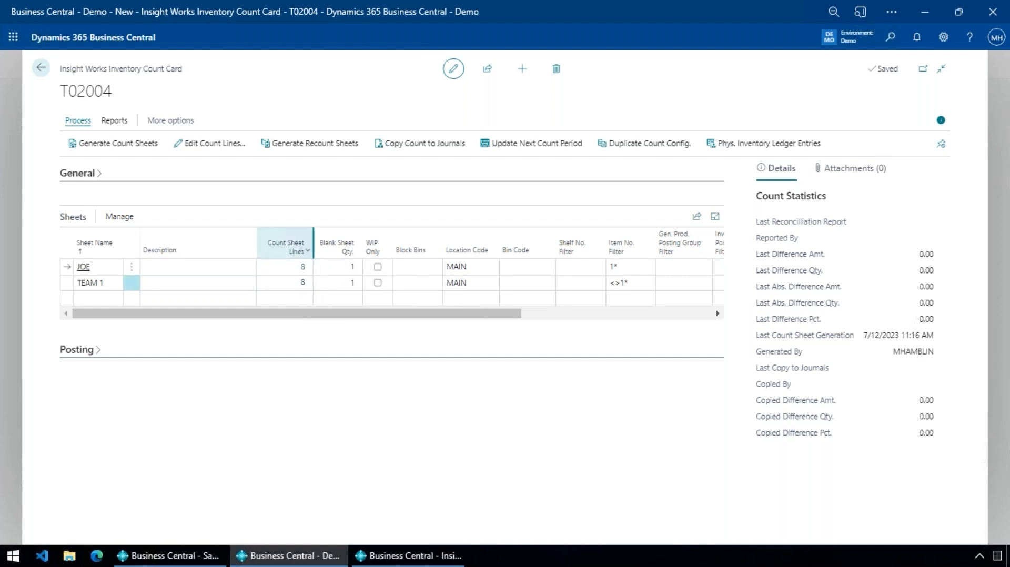
Step: Open the TEAM 1 sheet's count lines and switch to the lines of the first count sheet
{"action": "left_click", "coordinate": [302, 282]}
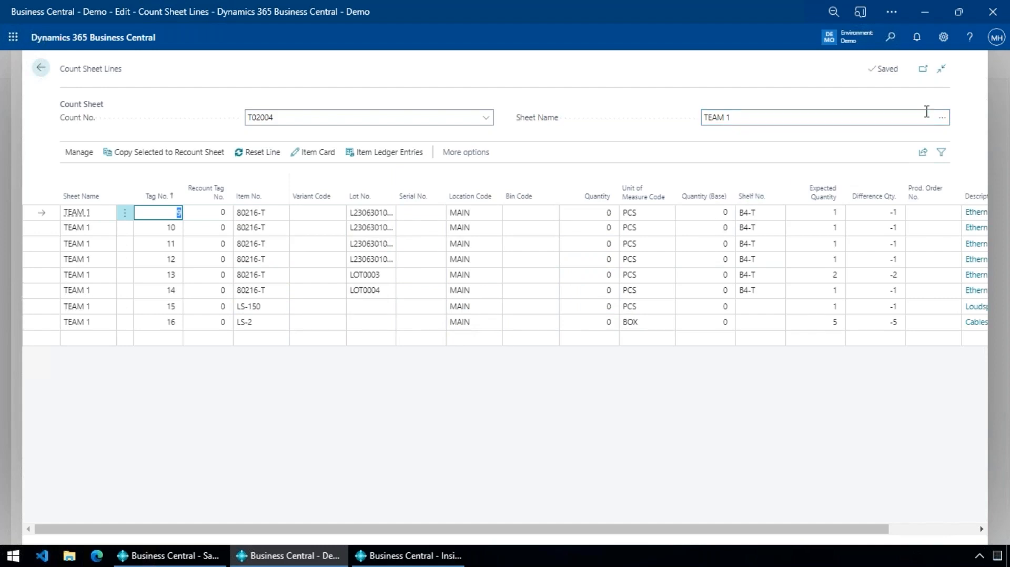
{"action": "left_click", "coordinate": [942, 118]}
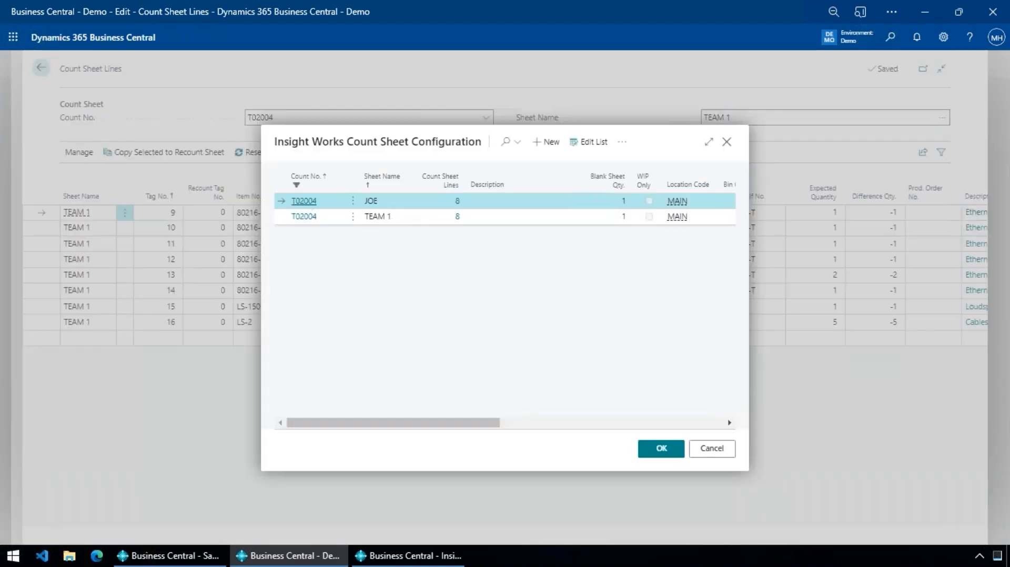
{"action": "left_click", "coordinate": [640, 448]}
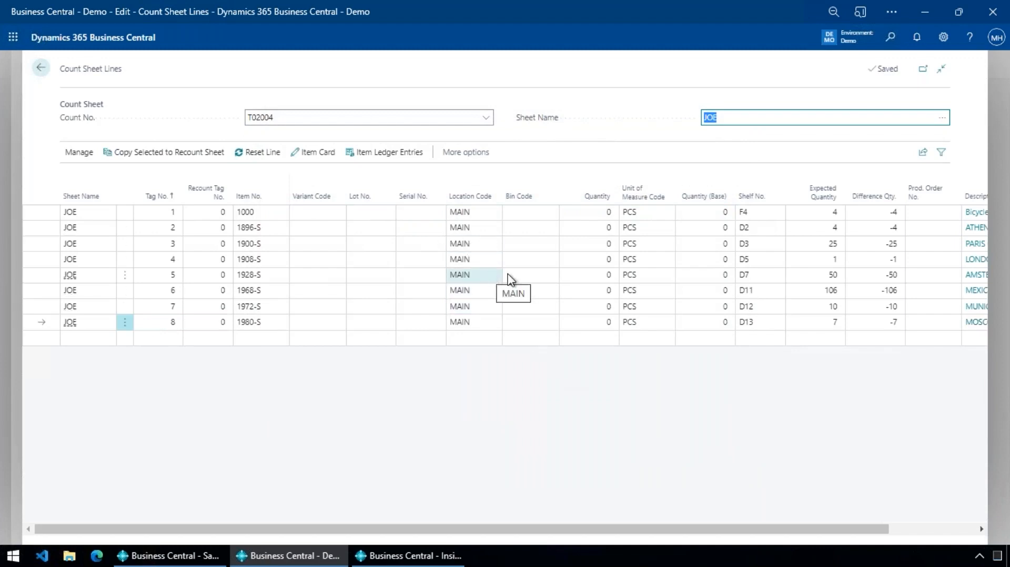
Step: Enter counted quantities 4, 10, 4, 5 and 6 for tags 1 to 5 and return to the count card
{"action": "left_click", "coordinate": [605, 212]}
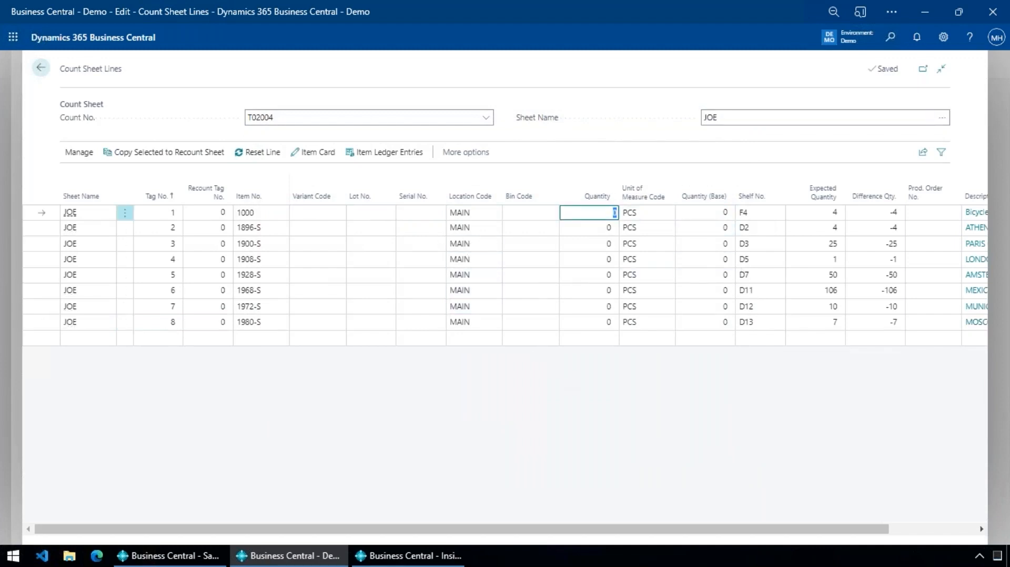
{"action": "type", "text": "4"}
{"action": "key", "text": "Down"}
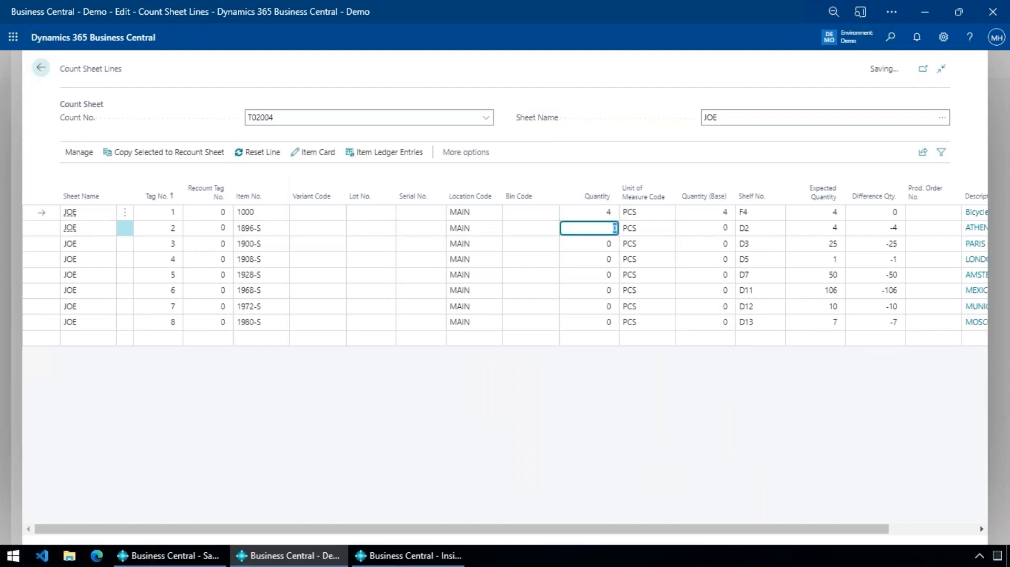
{"action": "type", "text": "10"}
{"action": "key", "text": "Down"}
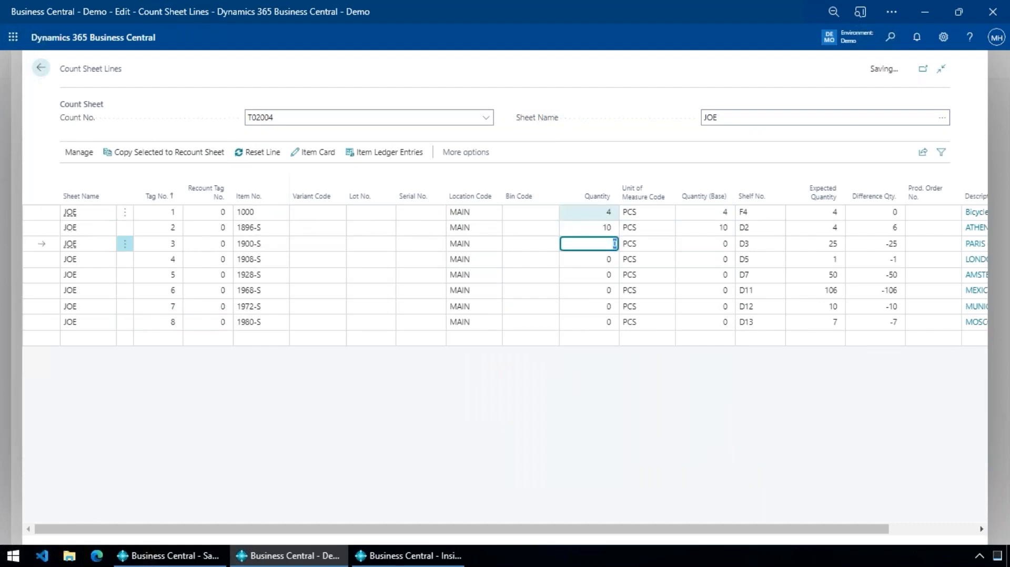
{"action": "type", "text": "4"}
{"action": "key", "text": "Down"}
{"action": "type", "text": "5"}
{"action": "key", "text": "Down"}
{"action": "type", "text": "6"}
{"action": "key", "text": "Down"}
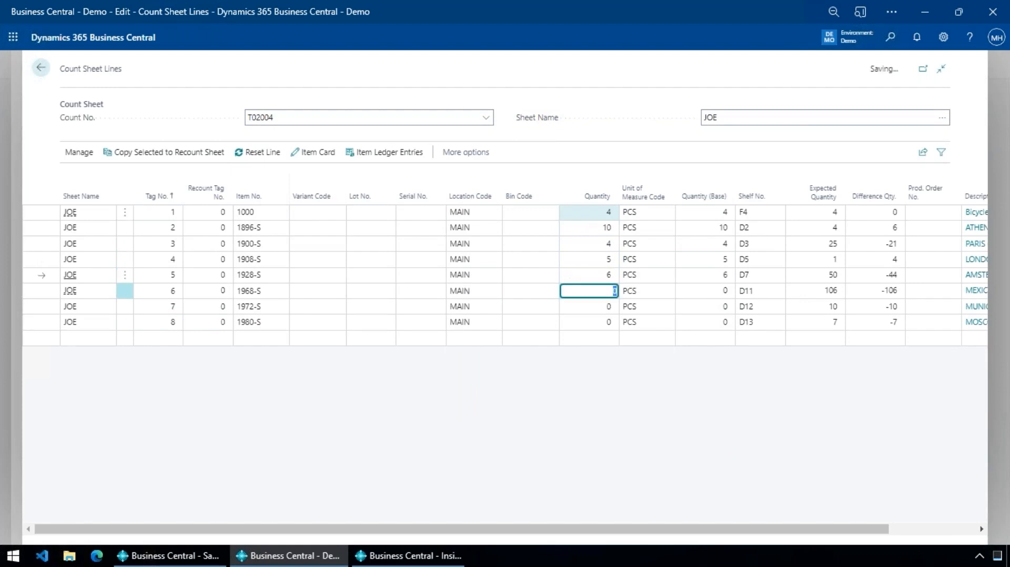
{"action": "key", "text": "Up"}
{"action": "key", "text": "Up"}
{"action": "key", "text": "Up"}
{"action": "key", "text": "Up"}
{"action": "key", "text": "Up"}
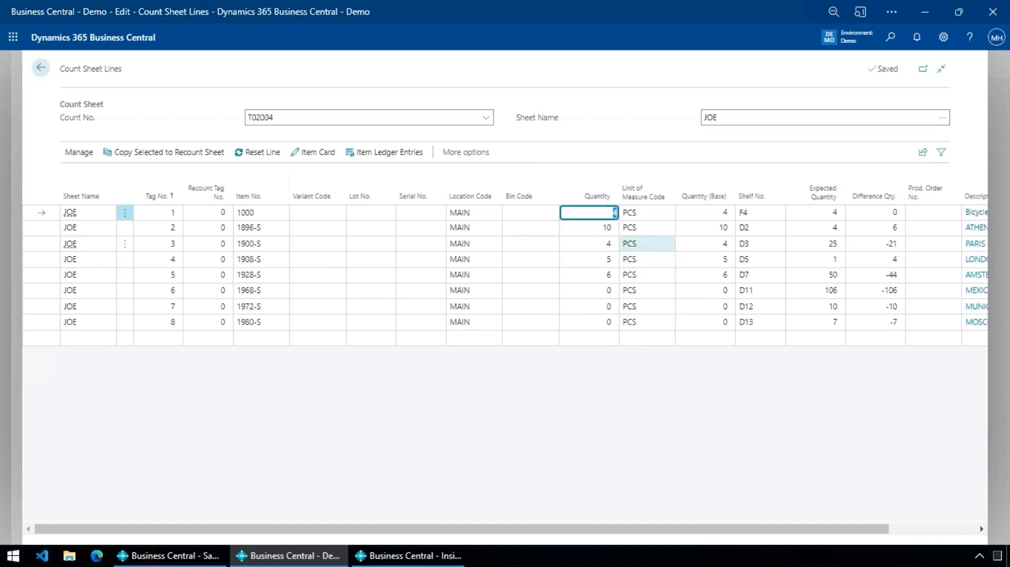
{"action": "key", "text": "Escape"}
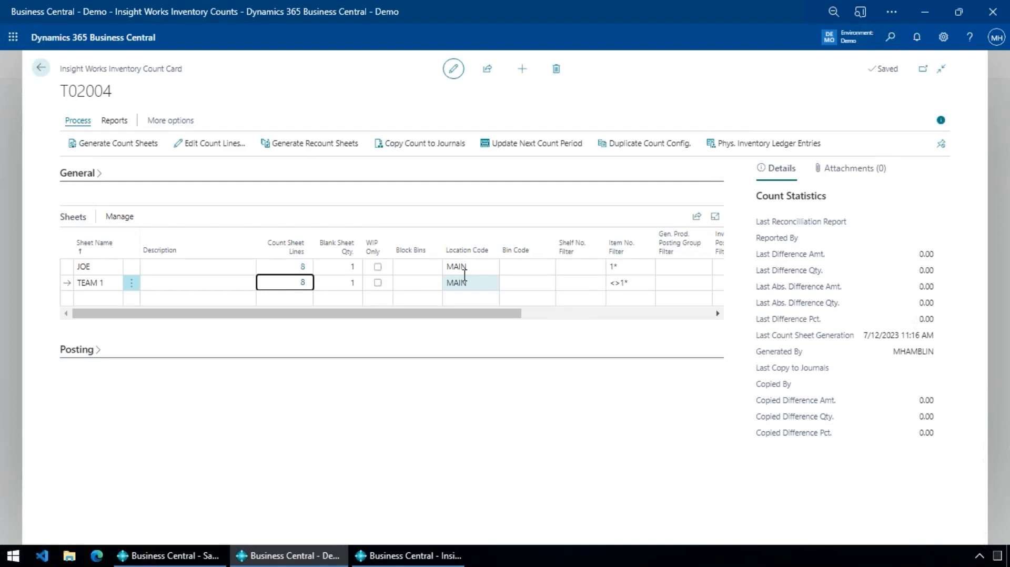
Step: Add a third count sheet named TEAM 2 to the count
{"action": "left_click", "coordinate": [94, 299]}
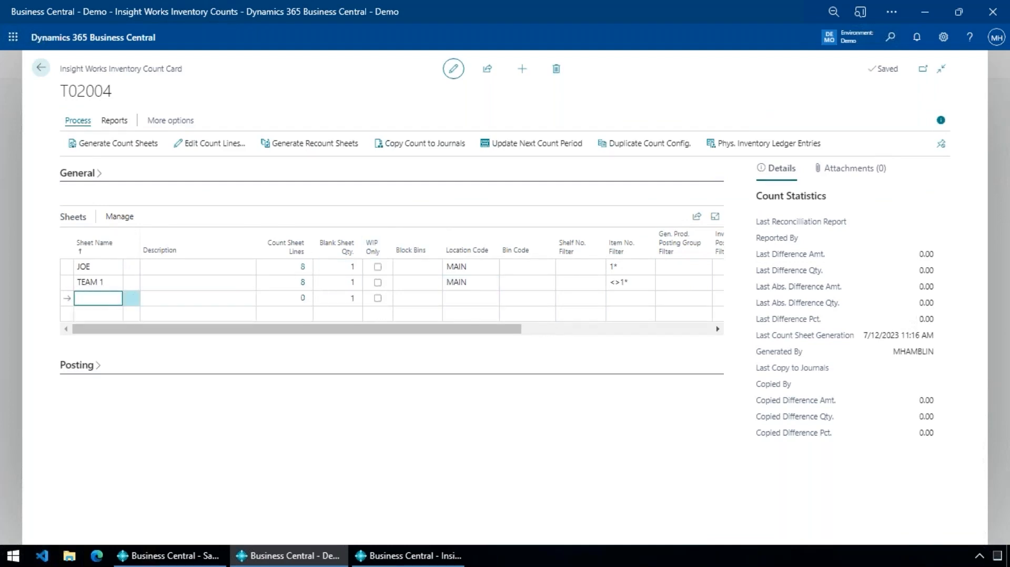
{"action": "type", "text": "team 2"}
{"action": "key", "text": "Tab"}
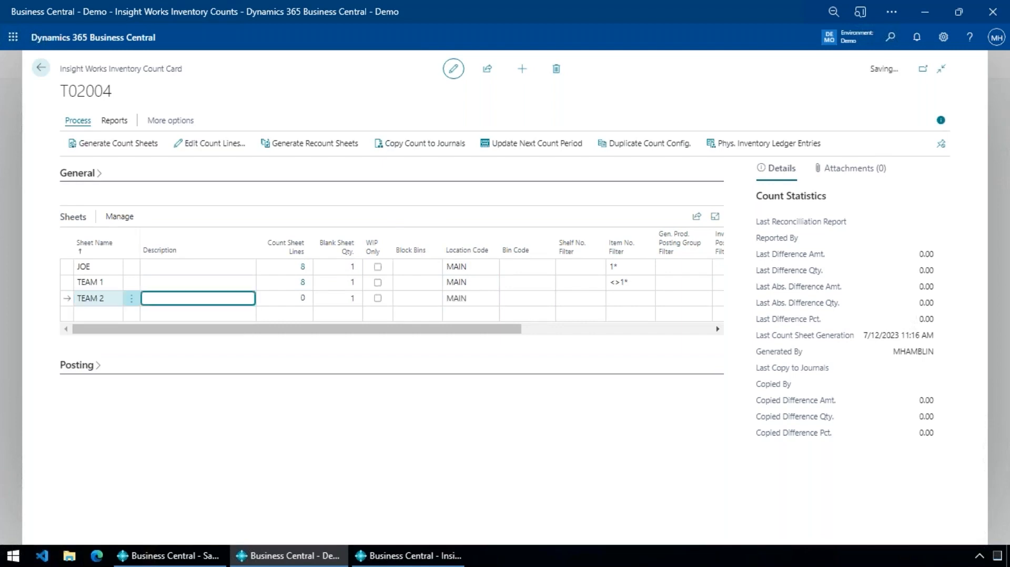
{"action": "key", "text": "Tab"}
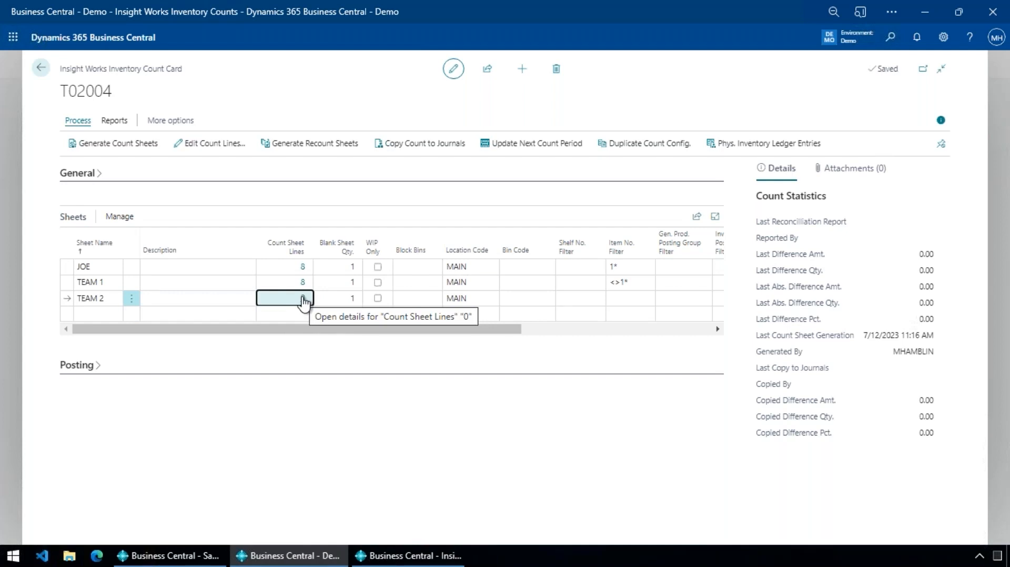
{"action": "left_click", "coordinate": [344, 299]}
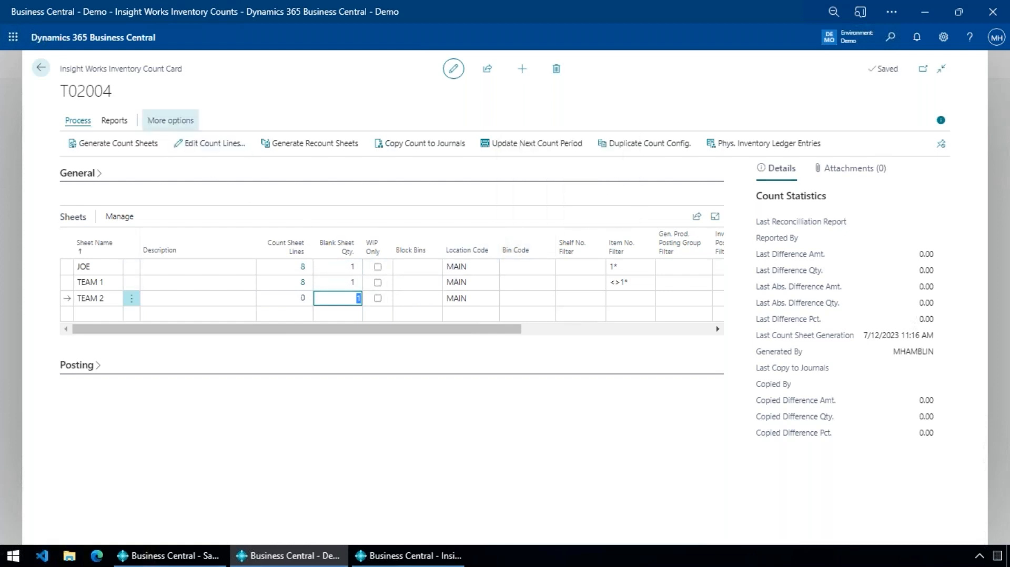
Step: Preview the Inventory Count Sheets report for the count, look at the JOE sheet and its blank page, and close the preview
{"action": "left_click", "coordinate": [114, 121]}
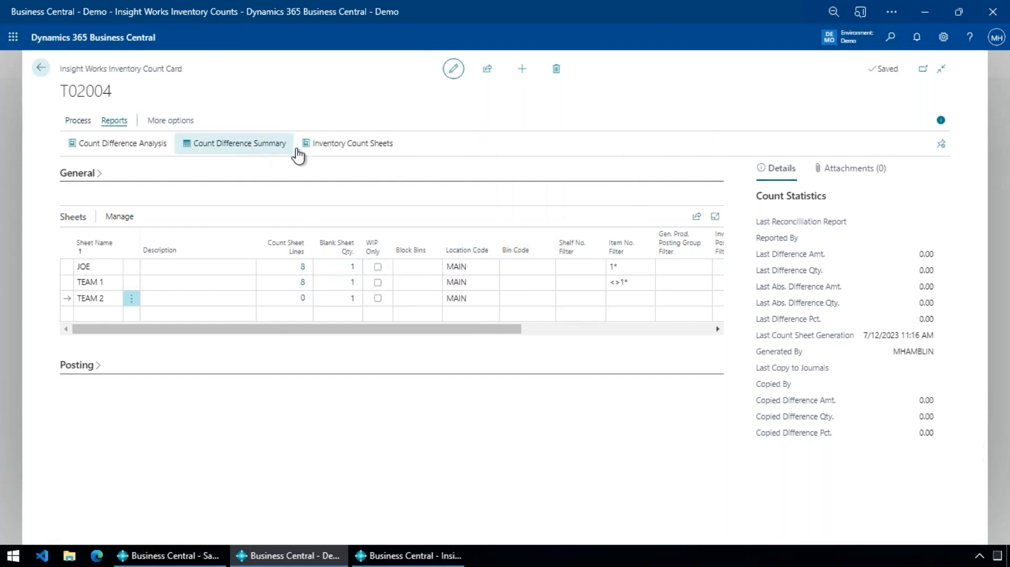
{"action": "left_click", "coordinate": [326, 150]}
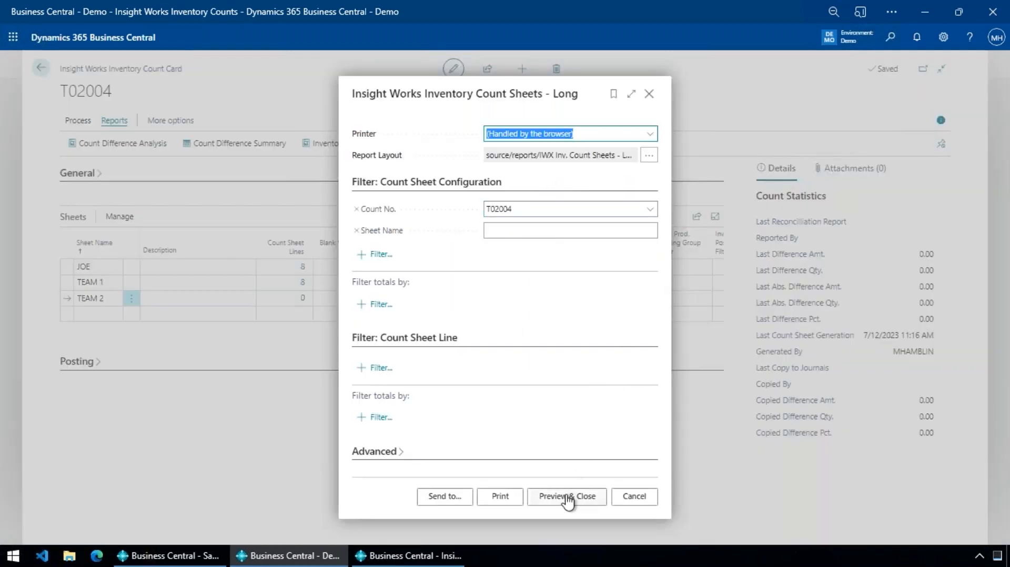
{"action": "left_click", "coordinate": [571, 498]}
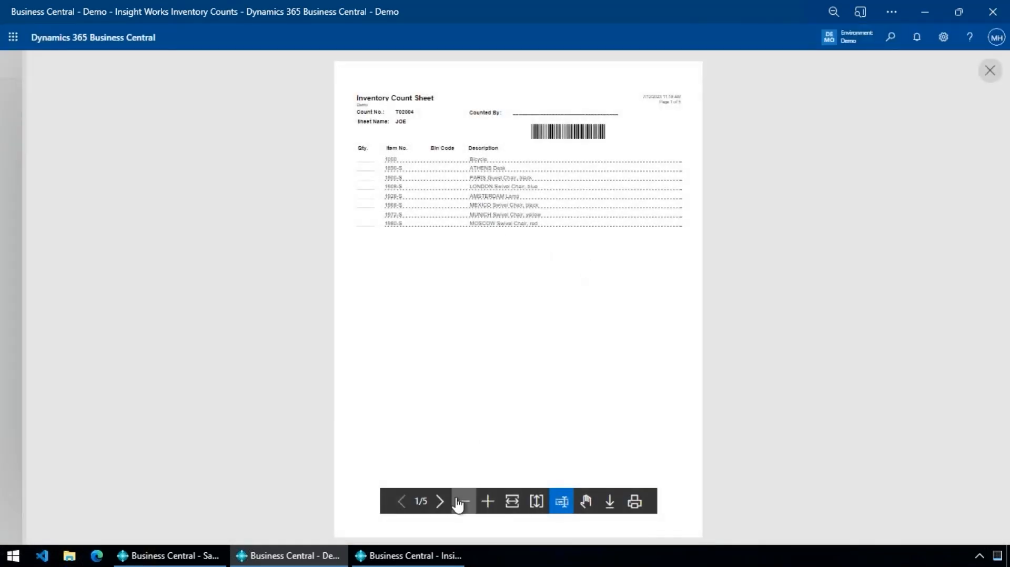
{"action": "left_click", "coordinate": [488, 502]}
{"action": "scroll", "coordinate": [379, 226], "scroll_direction": "up", "scroll_amount": 3}
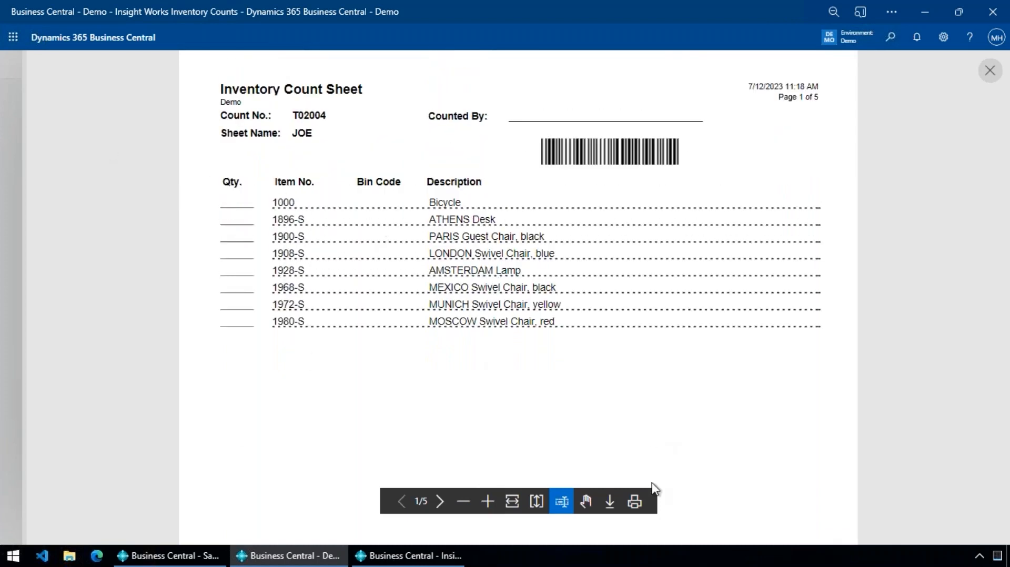
{"action": "left_click", "coordinate": [441, 502]}
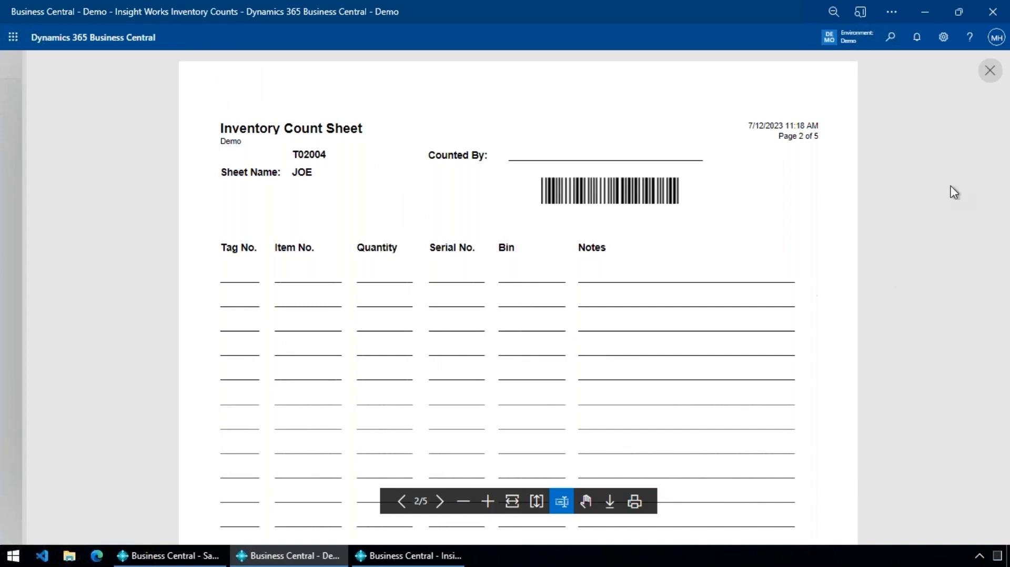
{"action": "left_click", "coordinate": [990, 70]}
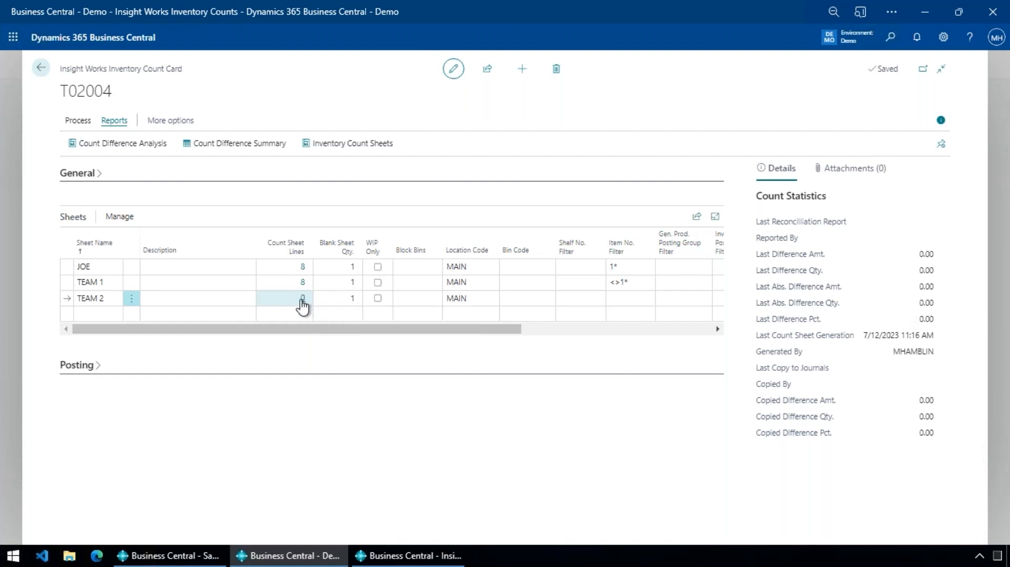
Step: Open the TEAM 2 sheet's count lines and add a line for item 1000
{"action": "left_click", "coordinate": [302, 301]}
{"action": "left_click", "coordinate": [270, 219]}
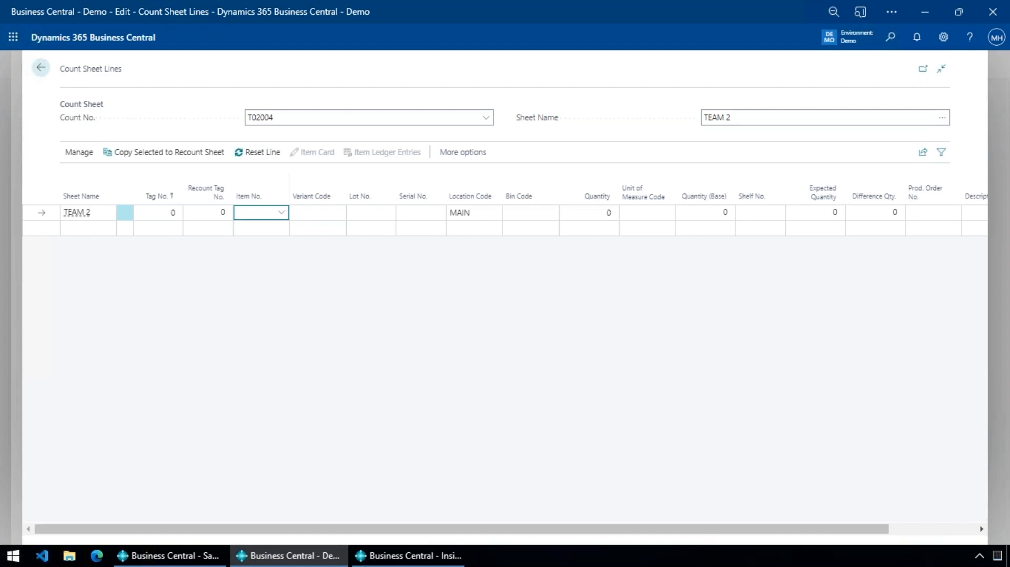
{"action": "left_click", "coordinate": [221, 404]}
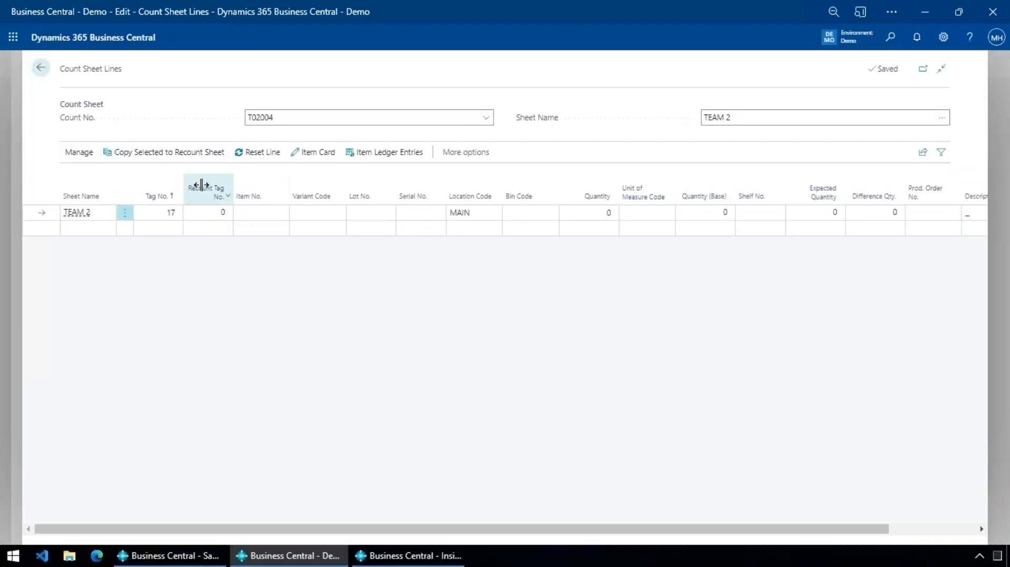
{"action": "left_click", "coordinate": [272, 215]}
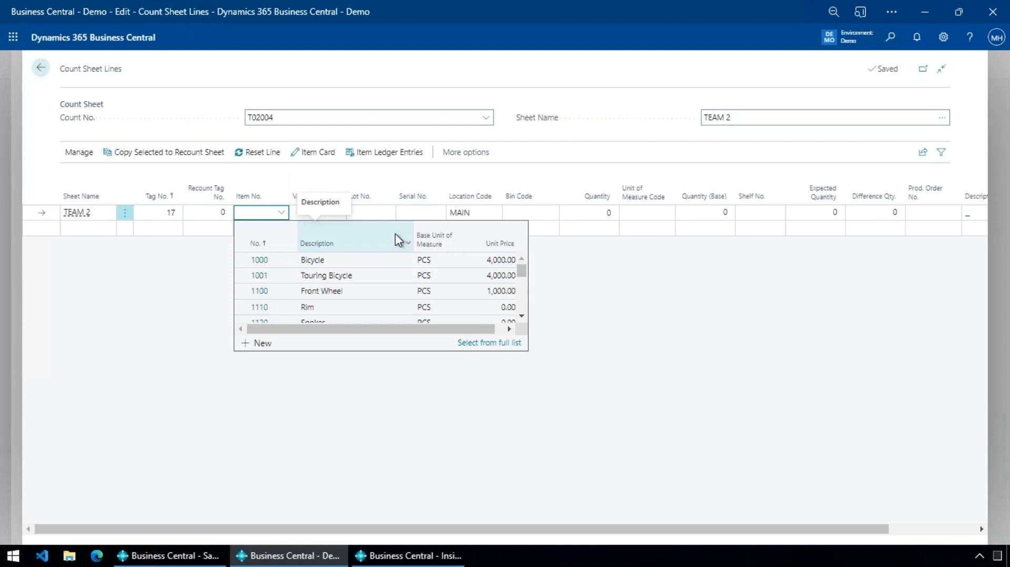
{"action": "type", "text": "1000"}
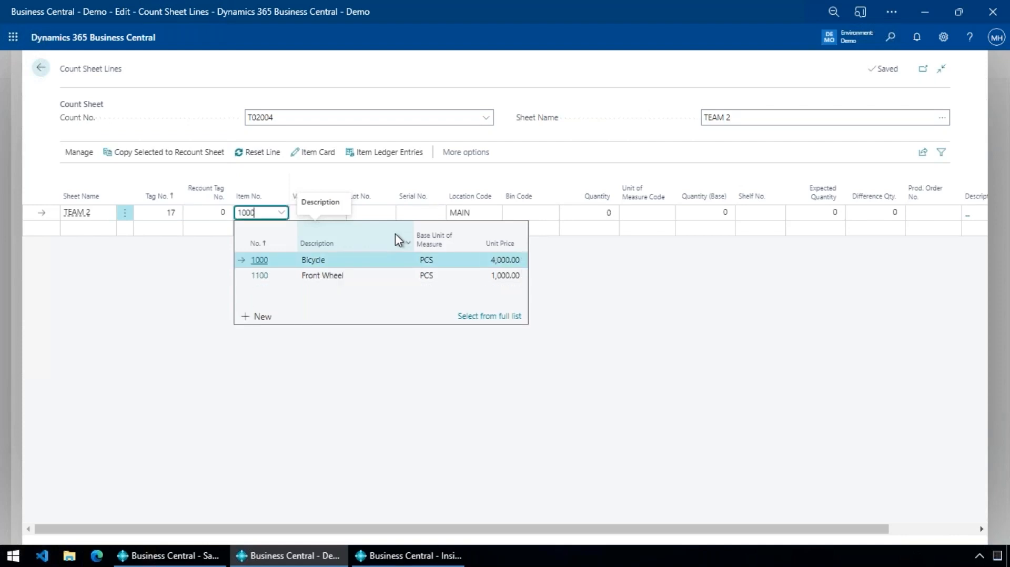
{"action": "key", "text": "Tab"}
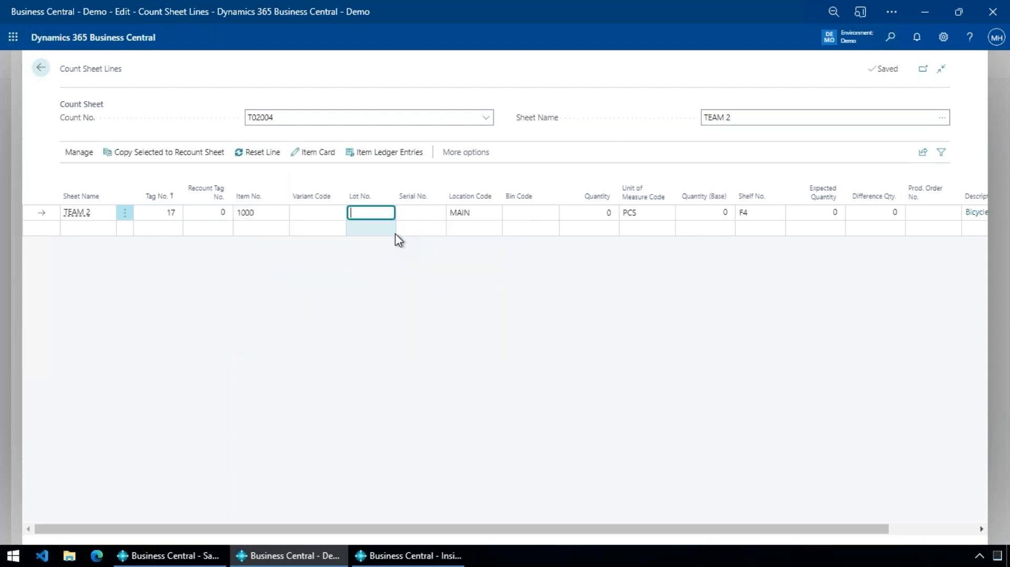
{"action": "key", "text": "Return"}
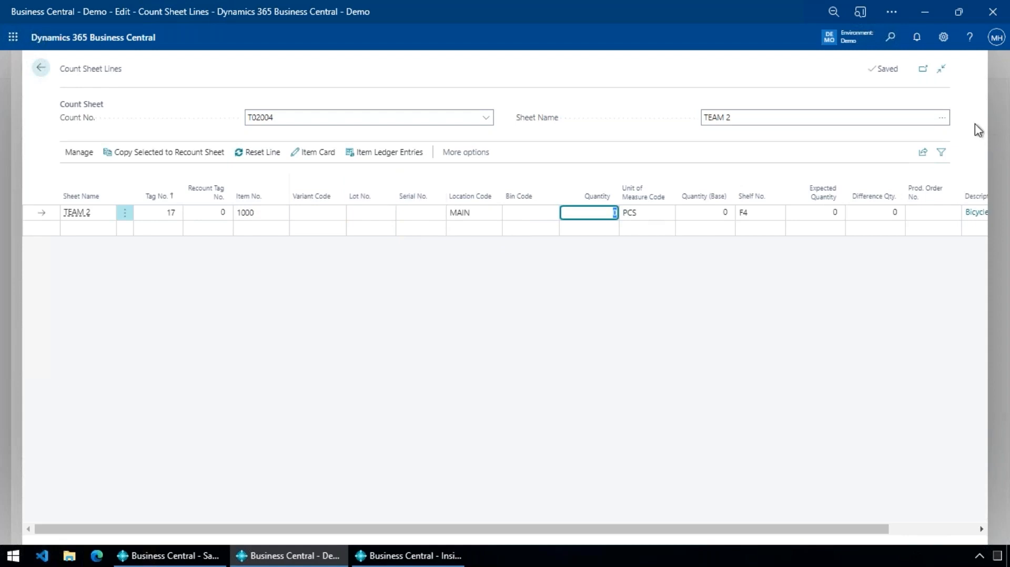
Step: Examine the Lot No. column's personalization options on the count sheet lines page
{"action": "left_click", "coordinate": [943, 38]}
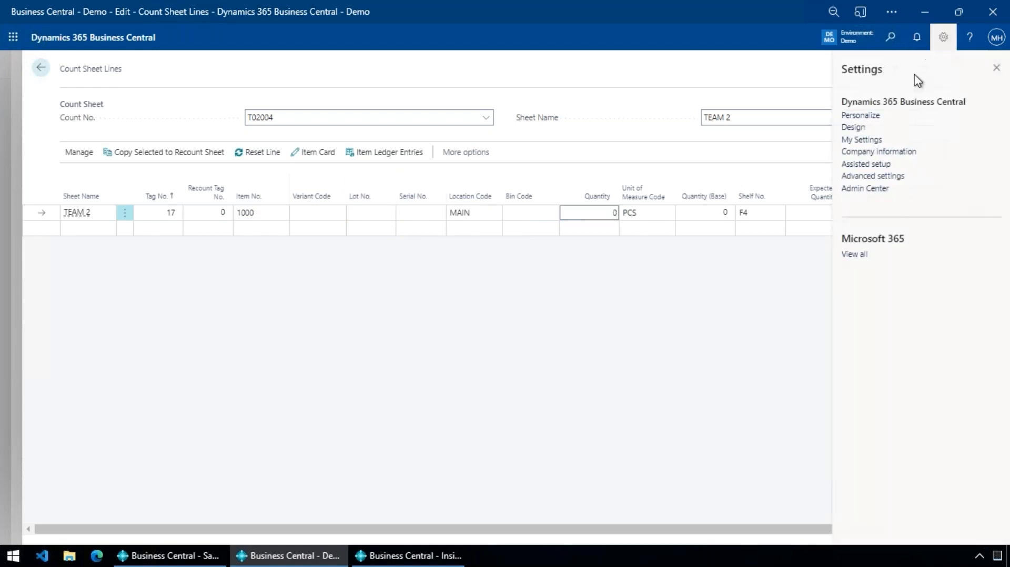
{"action": "left_click", "coordinate": [868, 116]}
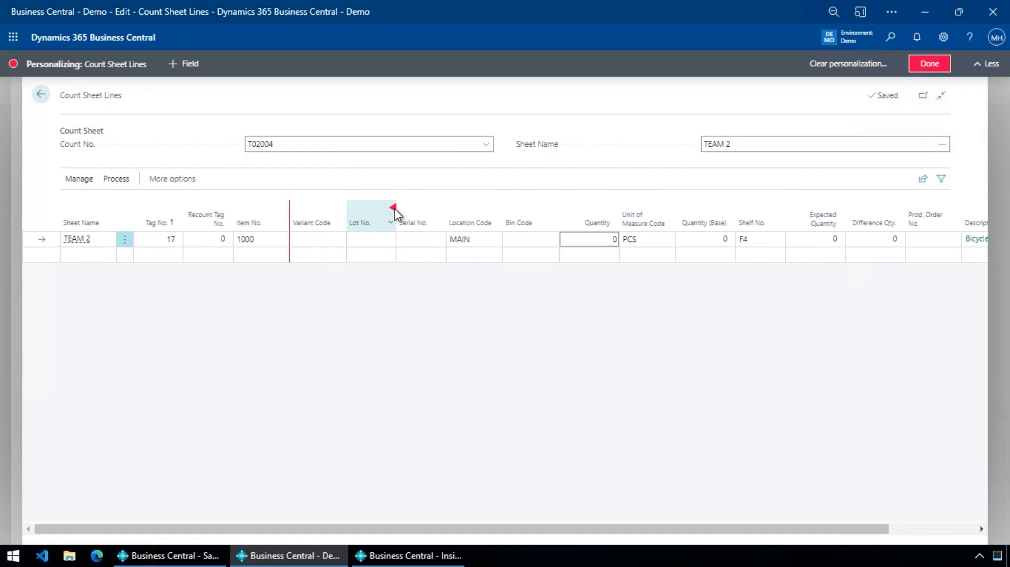
{"action": "left_click", "coordinate": [394, 208]}
{"action": "left_click", "coordinate": [426, 283]}
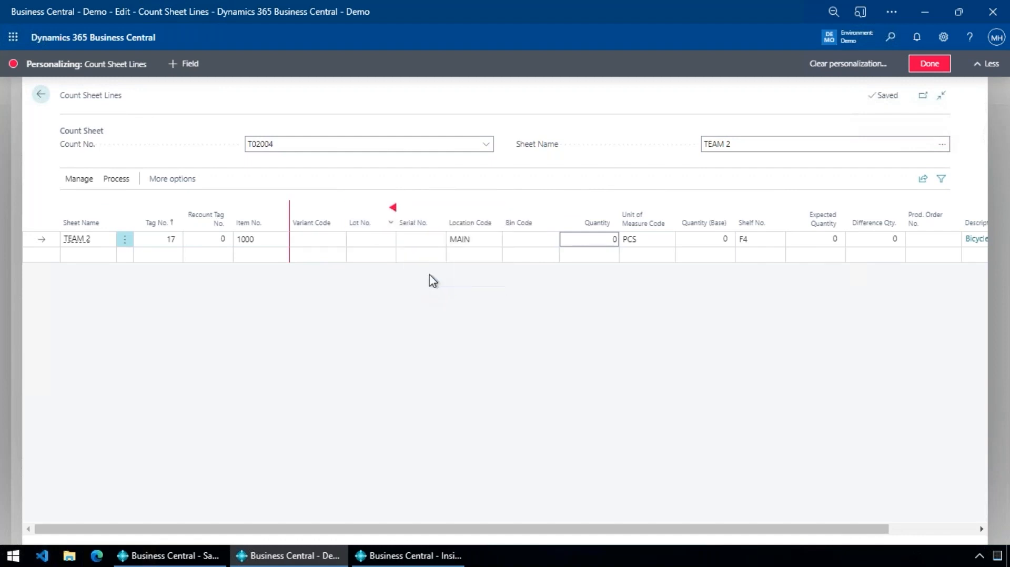
{"action": "left_click", "coordinate": [928, 65]}
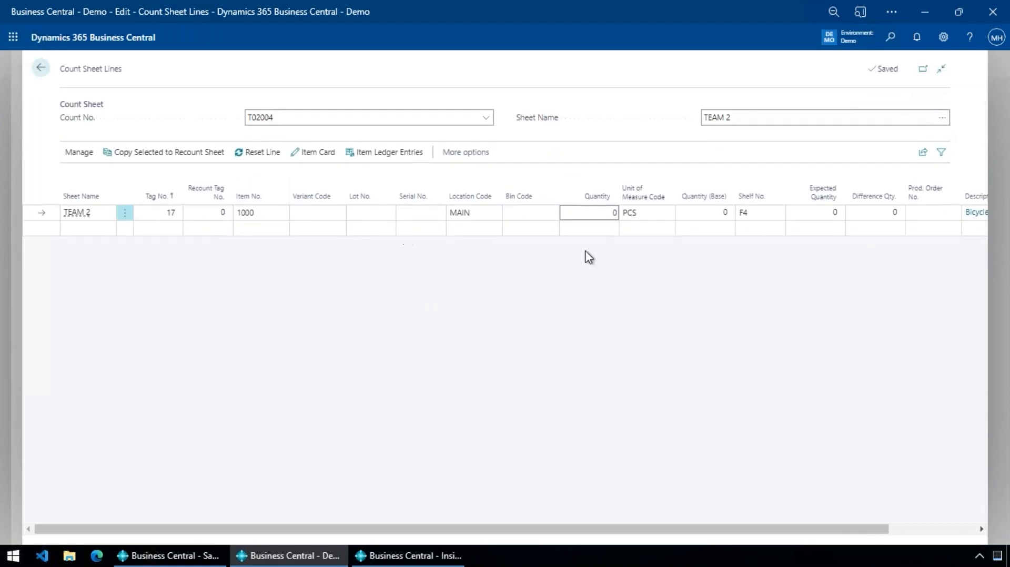
Step: Set the counted quantity of the item 1000 line to 1
{"action": "left_click", "coordinate": [610, 213]}
{"action": "key", "text": "BackSpace"}
{"action": "type", "text": "1"}
{"action": "key", "text": "Return"}
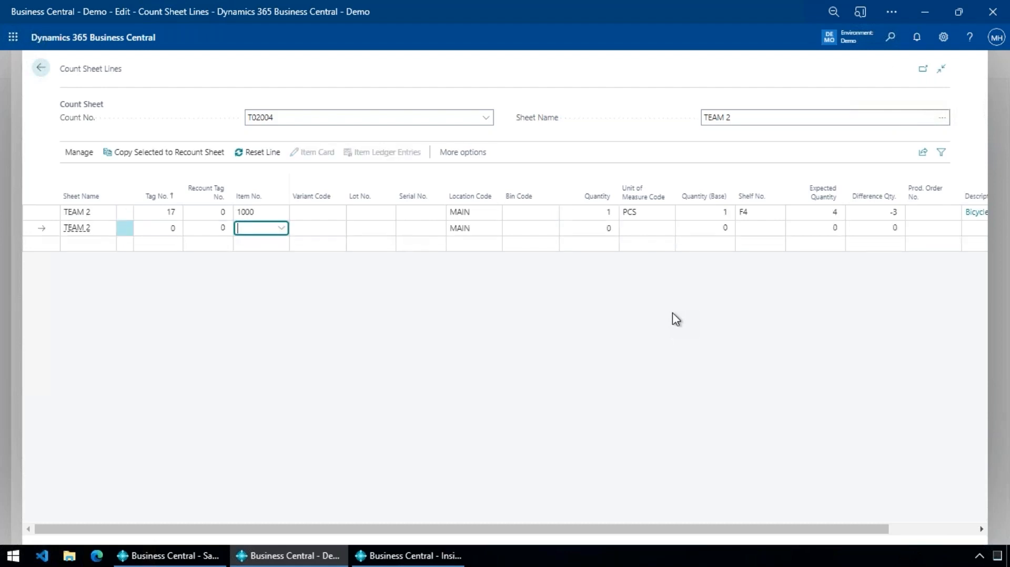
Step: Add TEAM 2 count lines for item 1936-S with quantity 5 and item 1900-S with quantity 7
{"action": "type", "text": "1936-S"}
{"action": "key", "text": "Return"}
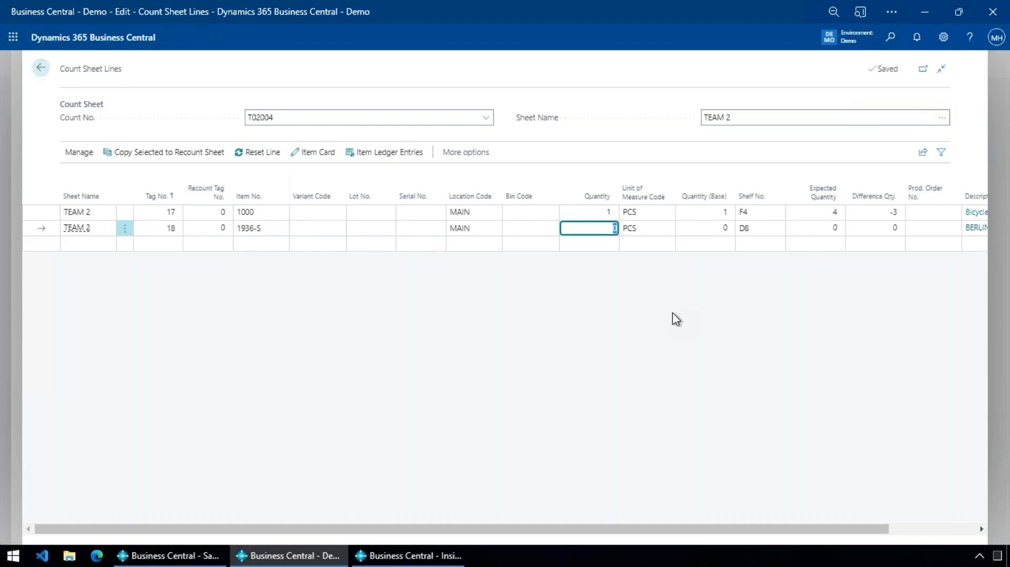
{"action": "type", "text": "3"}
{"action": "key", "text": "Return"}
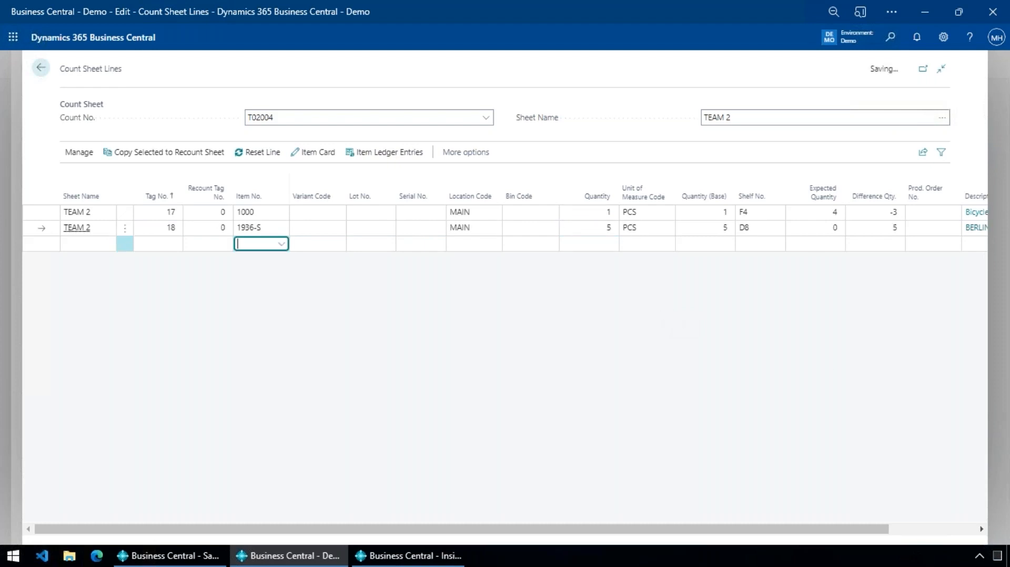
{"action": "type", "text": "1900-S"}
{"action": "key", "text": "Return"}
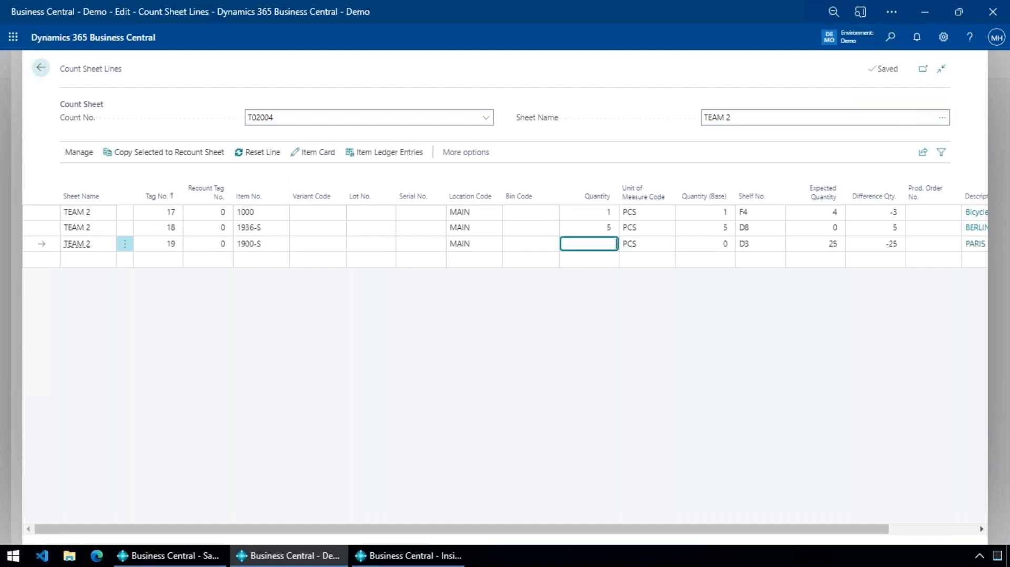
{"action": "key", "text": "Return"}
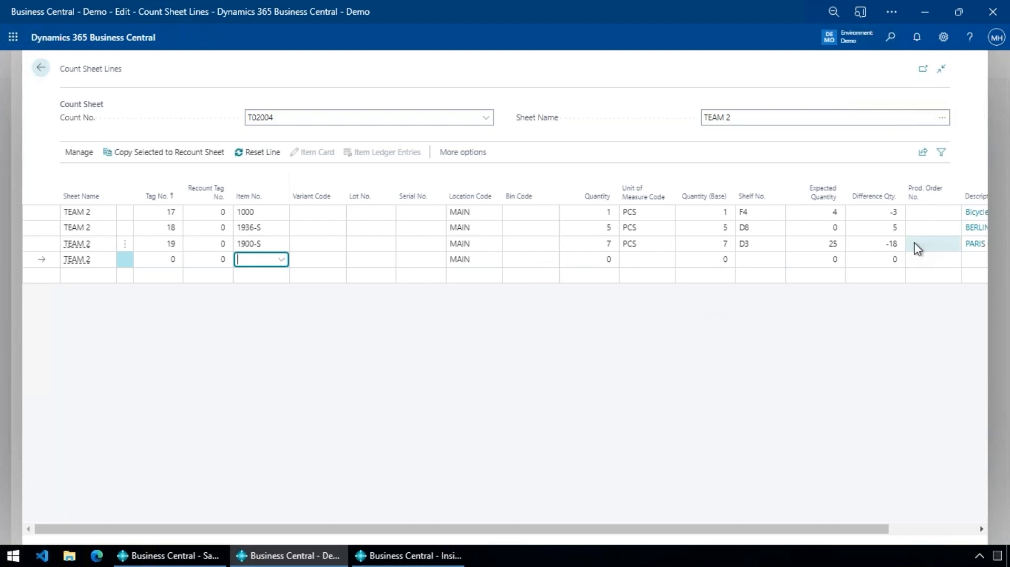
Step: Switch to the Inventory Count app on the Memor K handheld and open the TEAM 1 count sheet
{"action": "key", "text": "alt+Tab"}
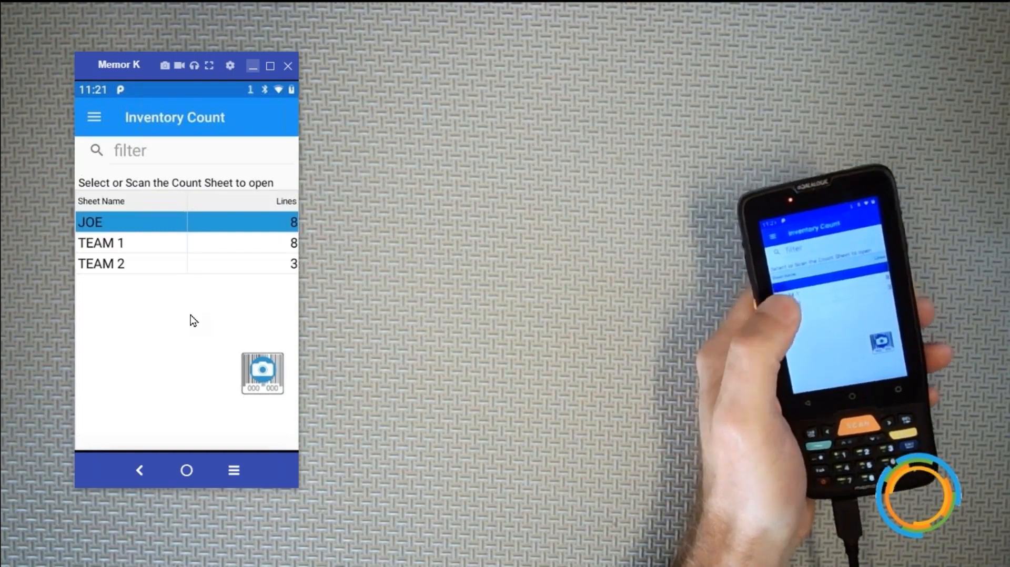
{"action": "key", "text": "Down"}
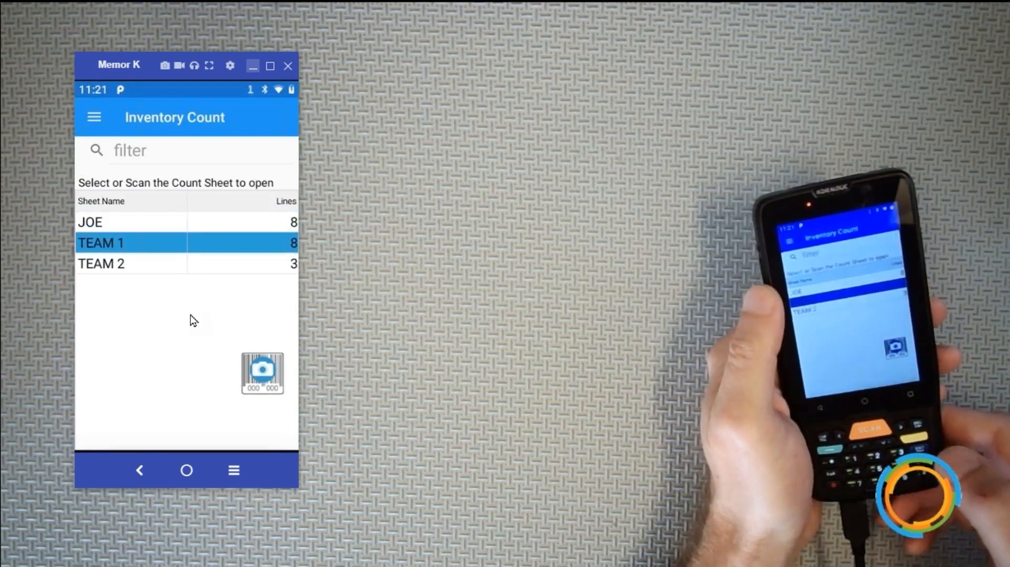
{"action": "key", "text": "Return"}
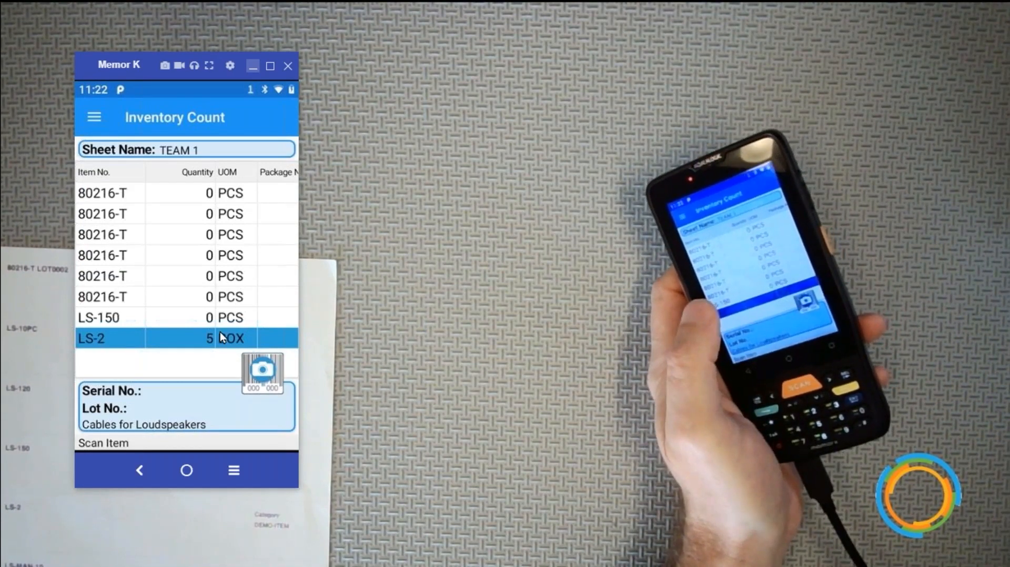
{"action": "left_click", "coordinate": [267, 371]}
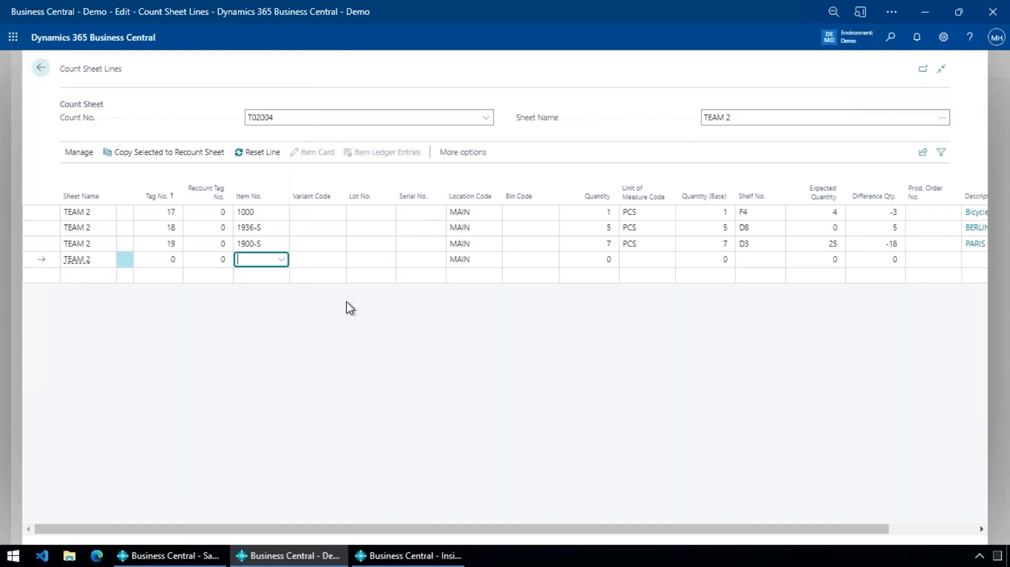
Step: In Business Central, leave the empty new line on the TEAM 2 sheet and return to the count card
{"action": "key", "text": "Up"}
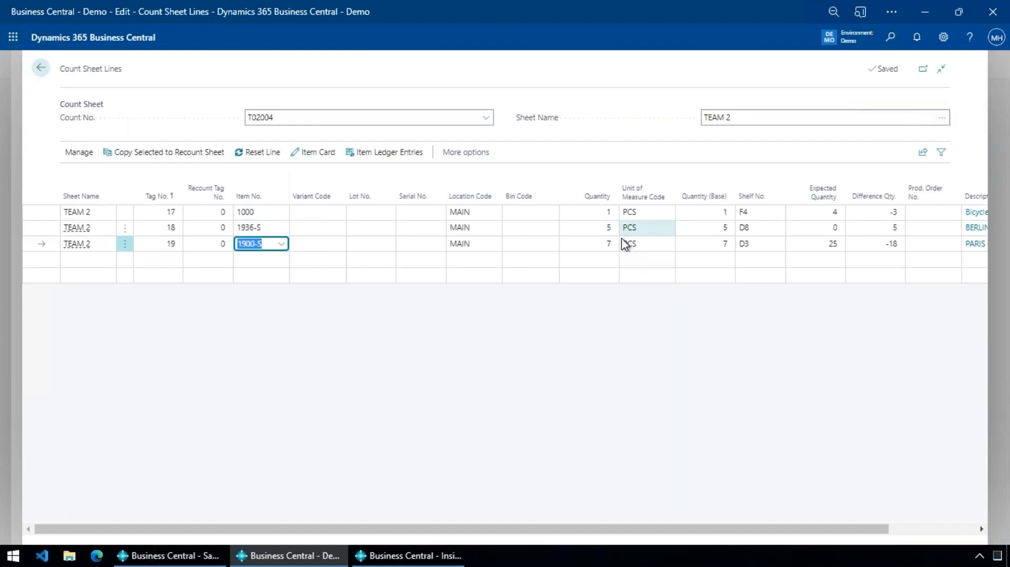
{"action": "left_click", "coordinate": [42, 71]}
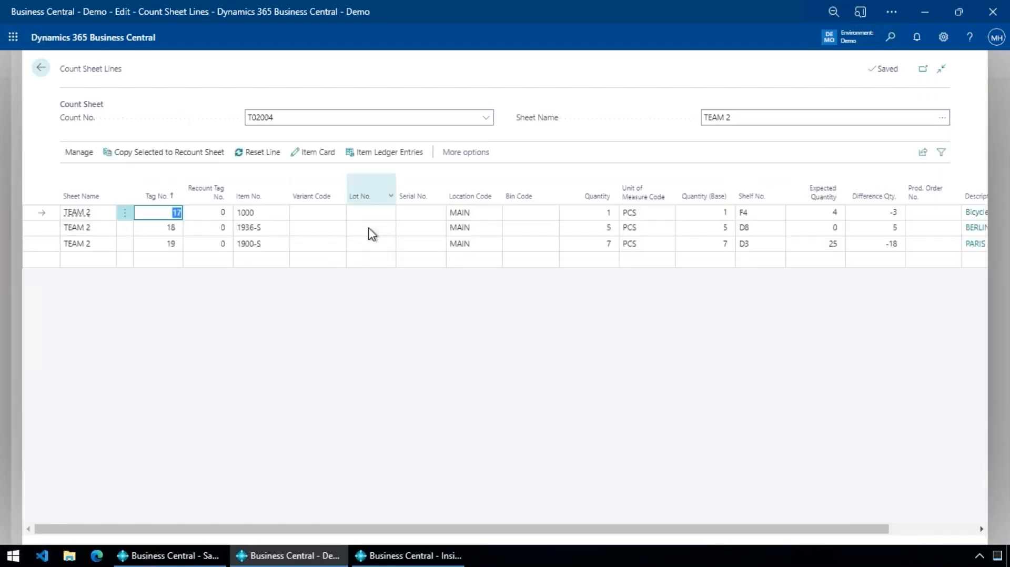
{"action": "key", "text": "Escape"}
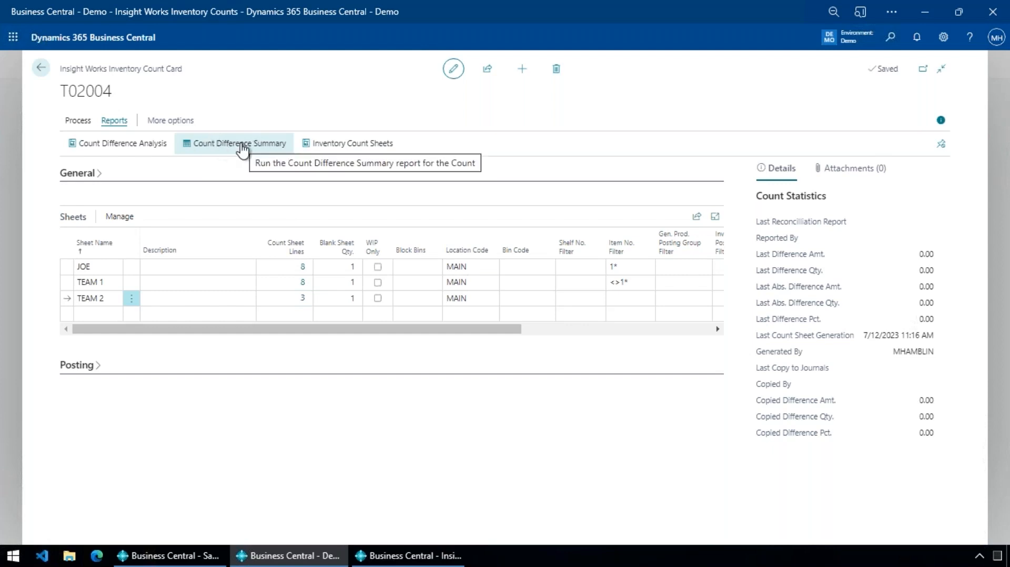
Step: Preview the Count Difference Analysis report with All Inventory shown and sorting by Amount
{"action": "left_click", "coordinate": [132, 149]}
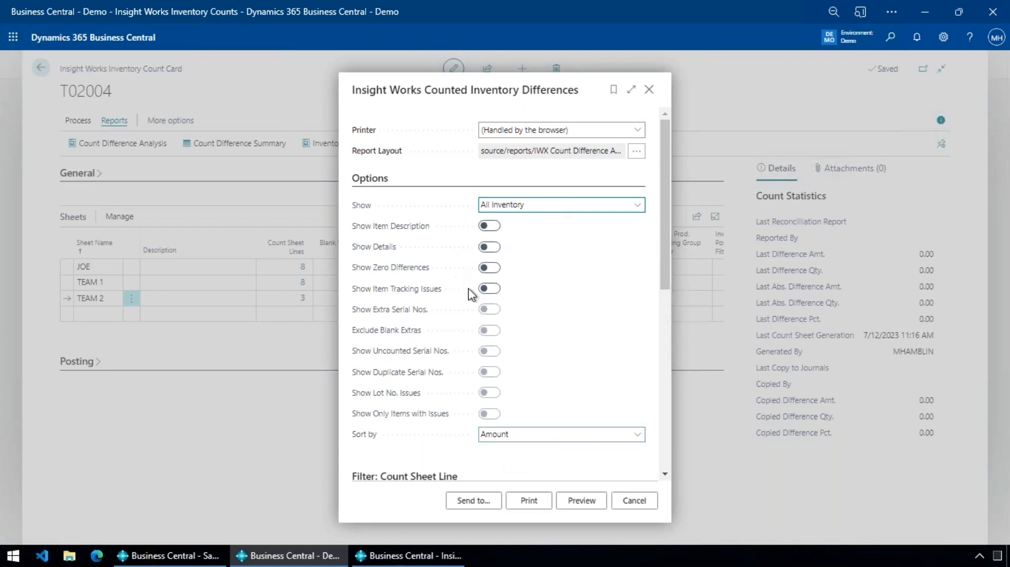
{"action": "left_click", "coordinate": [579, 507]}
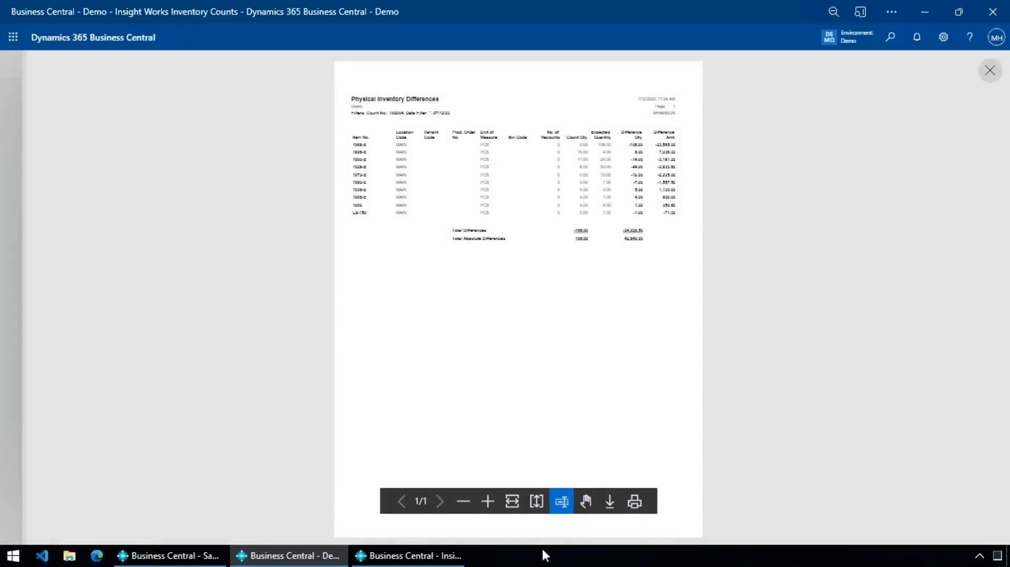
{"action": "left_click", "coordinate": [488, 501]}
{"action": "scroll", "coordinate": [664, 310], "scroll_direction": "up", "scroll_amount": 3}
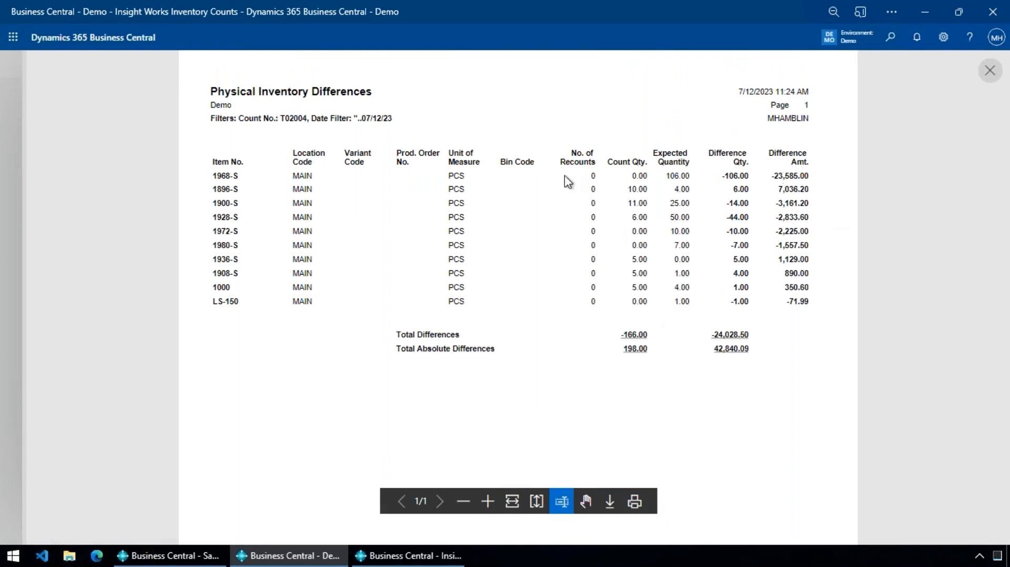
Step: Examine the item difference amounts and the total absolute differences in the report, and close the preview
{"action": "left_click_drag", "start_coordinate": [771, 176], "coordinate": [801, 176]}
{"action": "left_click", "coordinate": [798, 198]}
{"action": "key", "text": "ctrl+a"}
{"action": "left_click", "coordinate": [784, 201]}
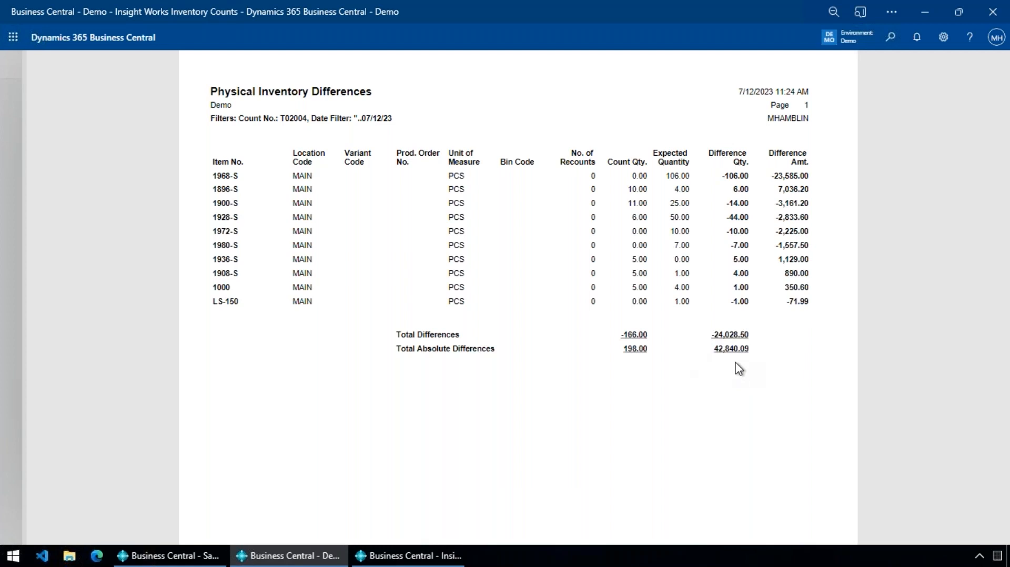
{"action": "left_click_drag", "start_coordinate": [714, 349], "coordinate": [708, 359]}
{"action": "left_click", "coordinate": [710, 354]}
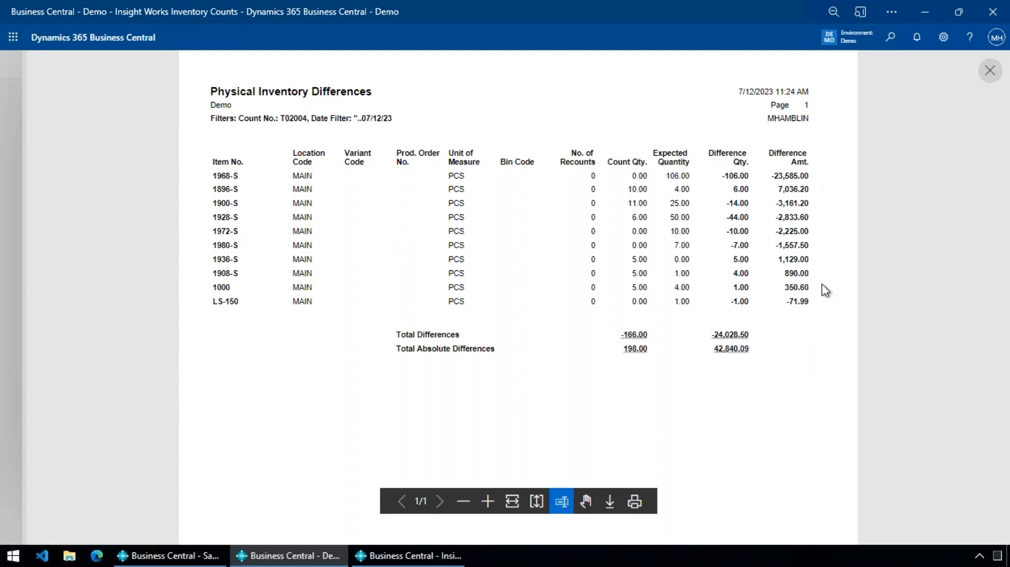
{"action": "left_click", "coordinate": [997, 78]}
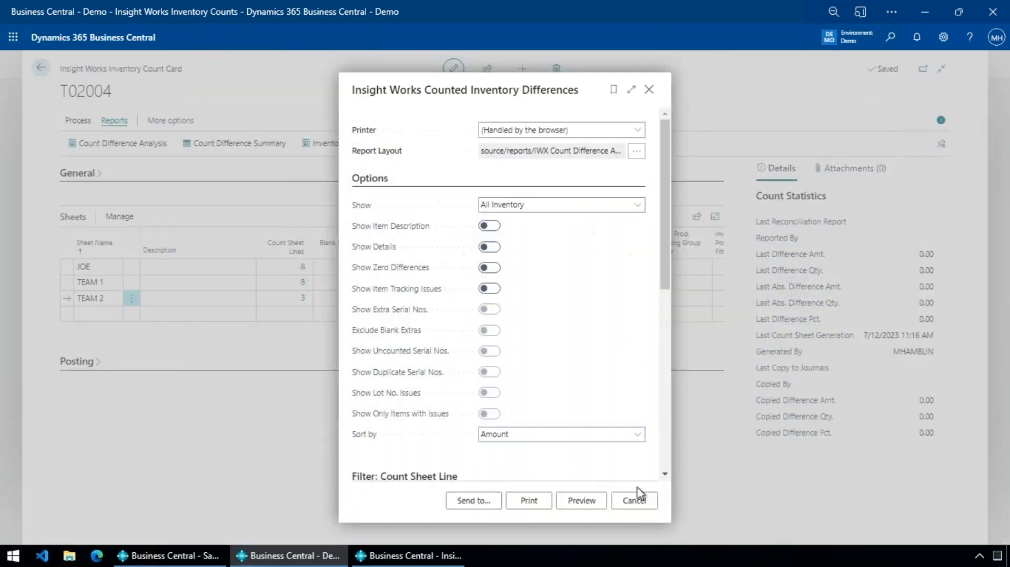
Step: Preview the counted inventory differences report with item tracking issues and lot number issues shown, and close the preview
{"action": "left_click", "coordinate": [493, 291]}
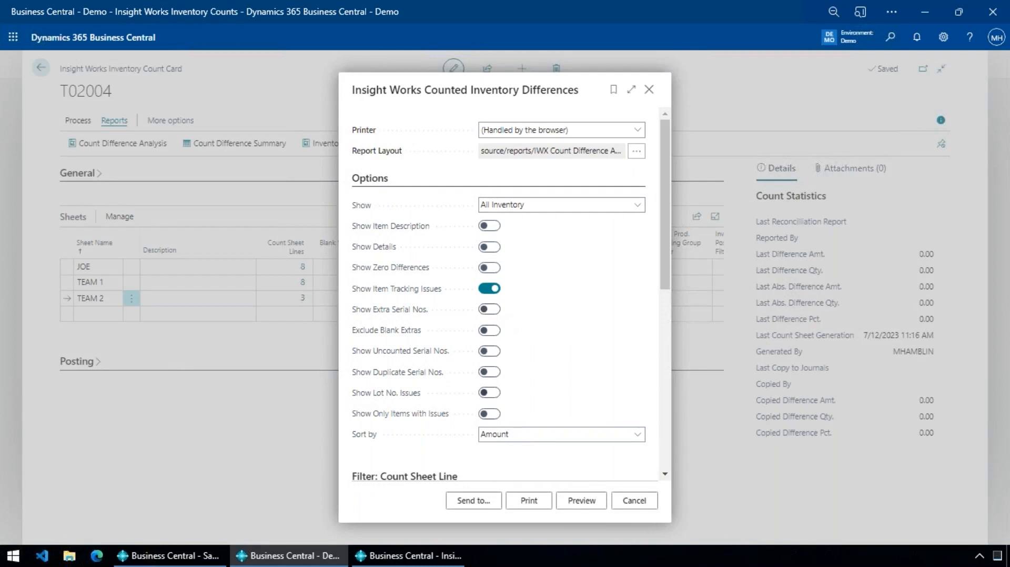
{"action": "left_click", "coordinate": [493, 393]}
{"action": "left_click", "coordinate": [582, 500]}
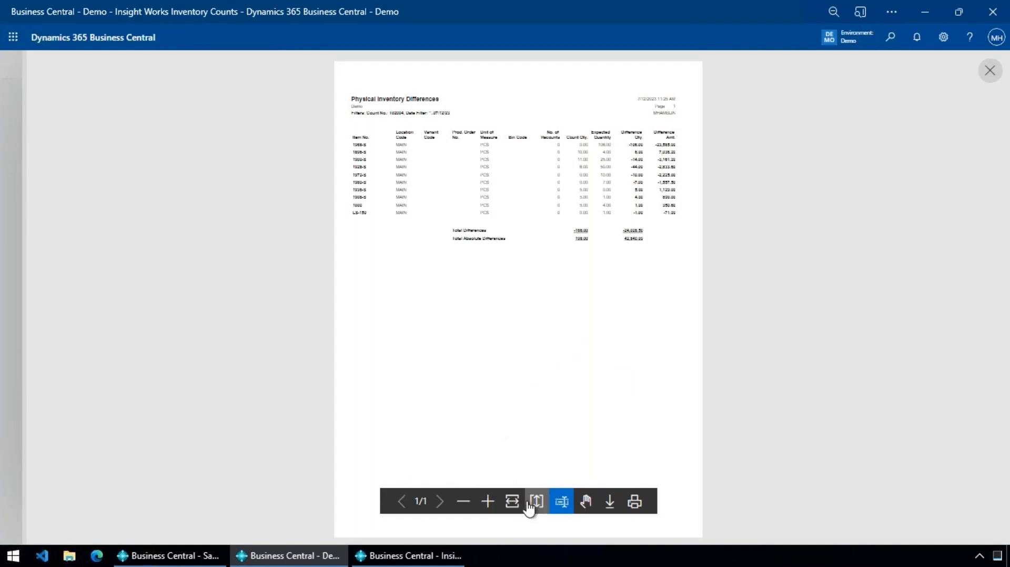
{"action": "left_click", "coordinate": [990, 72]}
Step: Include zero differences in the report, preview it to examine the lot number shortages and extras, and close the report
{"action": "left_click", "coordinate": [489, 268]}
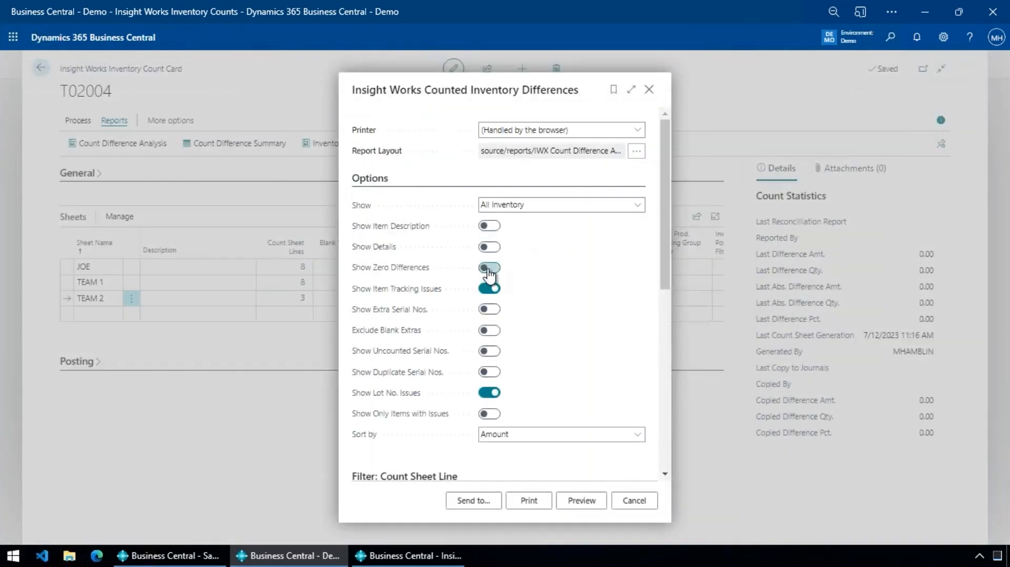
{"action": "left_click", "coordinate": [582, 501]}
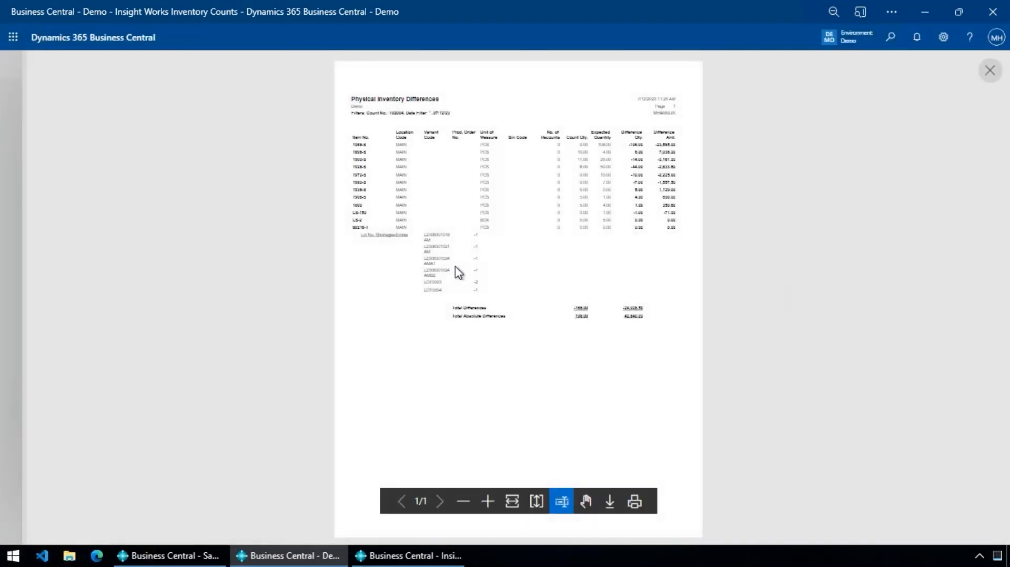
{"action": "left_click", "coordinate": [488, 501]}
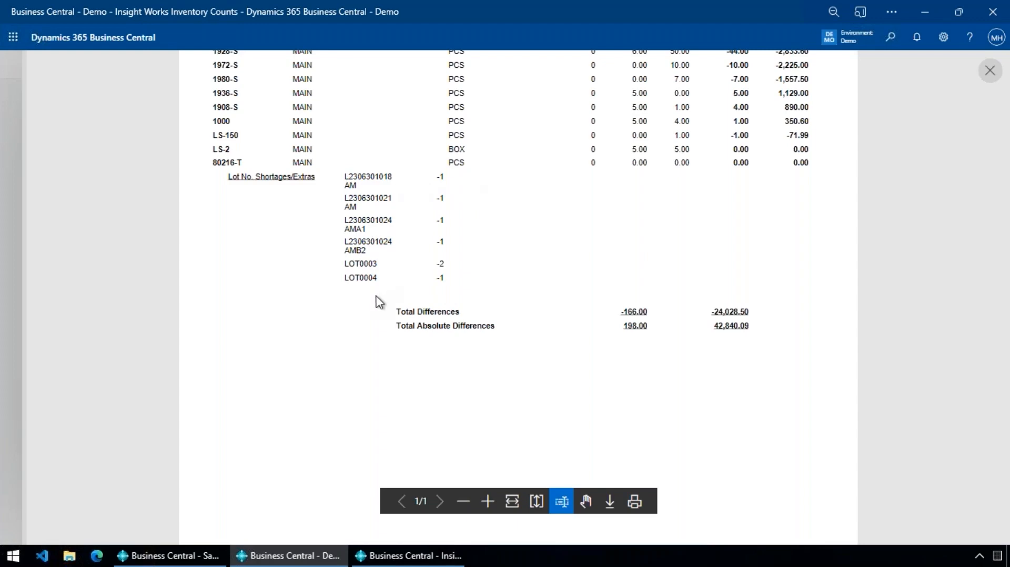
{"action": "left_click", "coordinate": [990, 73]}
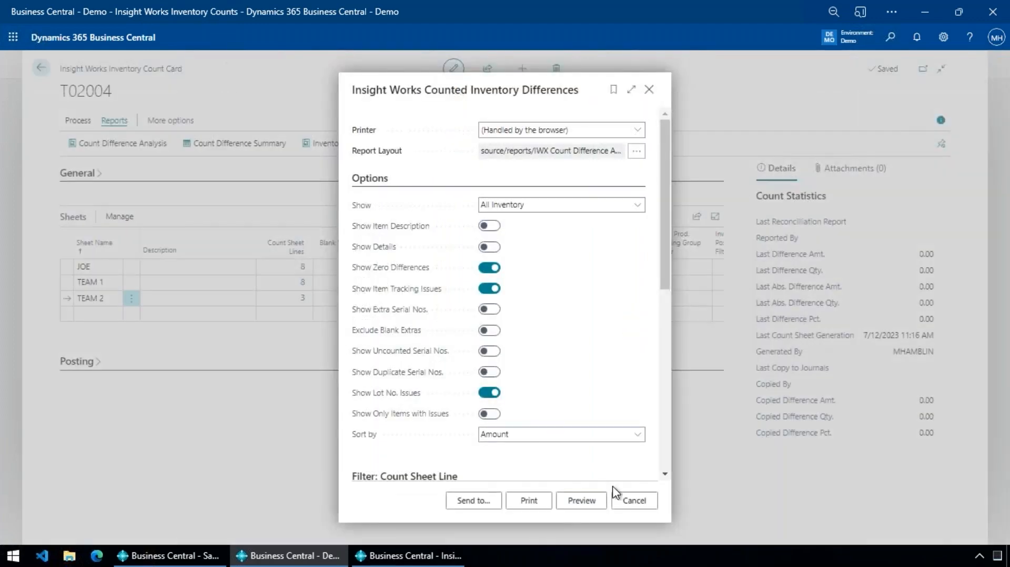
{"action": "left_click", "coordinate": [626, 503]}
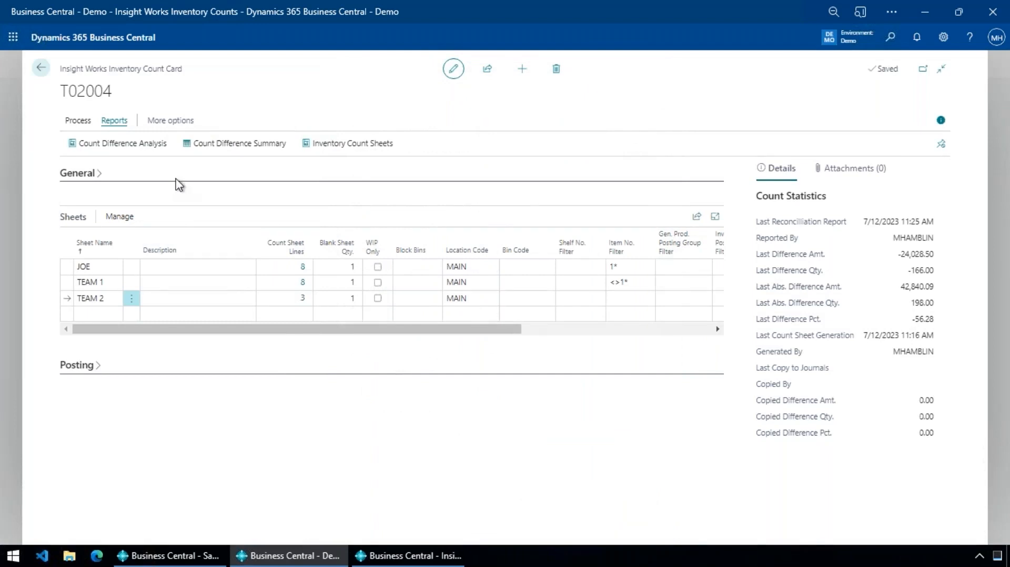
Step: Add a new sheet named RECOUNT 1 to the count's sheet list
{"action": "left_click", "coordinate": [90, 122]}
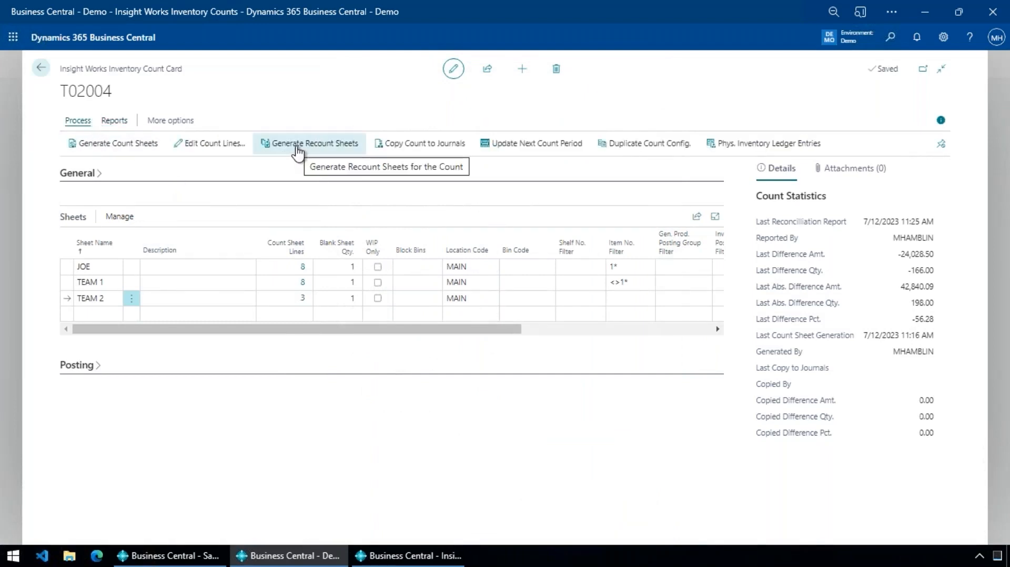
{"action": "left_click", "coordinate": [100, 314]}
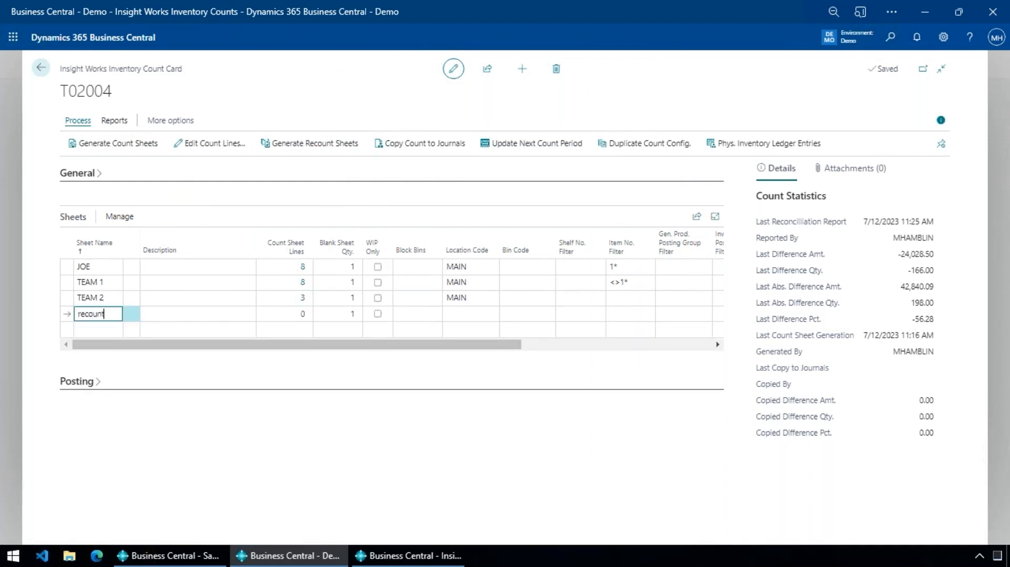
{"action": "key", "text": "Tab"}
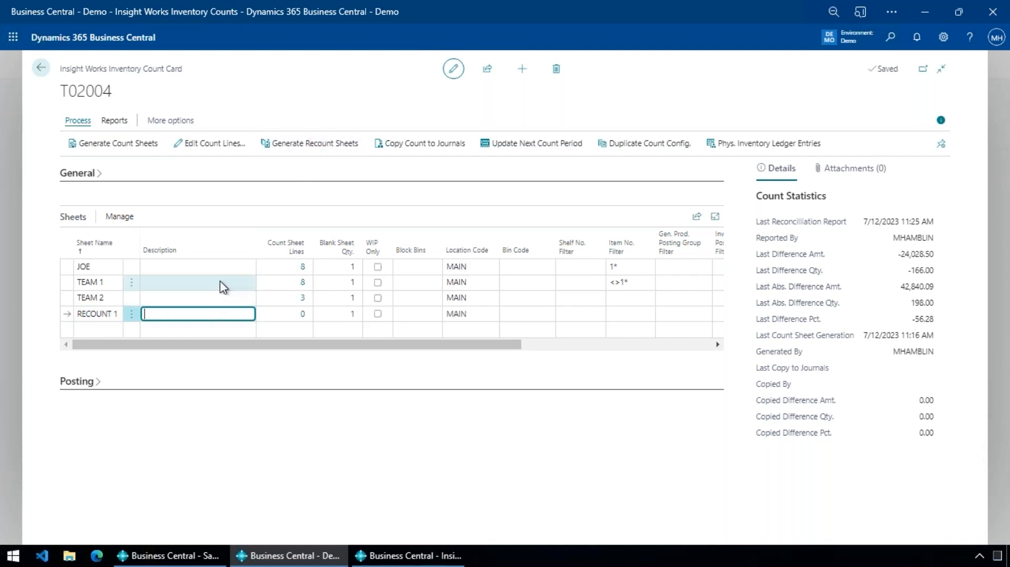
Step: Open the first count sheet's lines and copy the item 1900-S line to the RECOUNT 1 sheet
{"action": "left_click", "coordinate": [302, 269]}
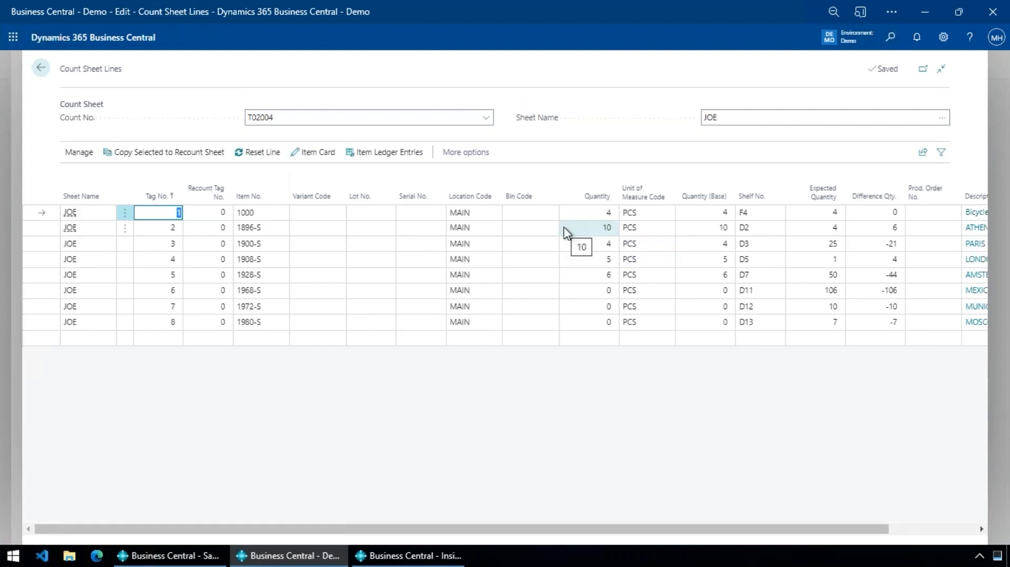
{"action": "left_click", "coordinate": [588, 245]}
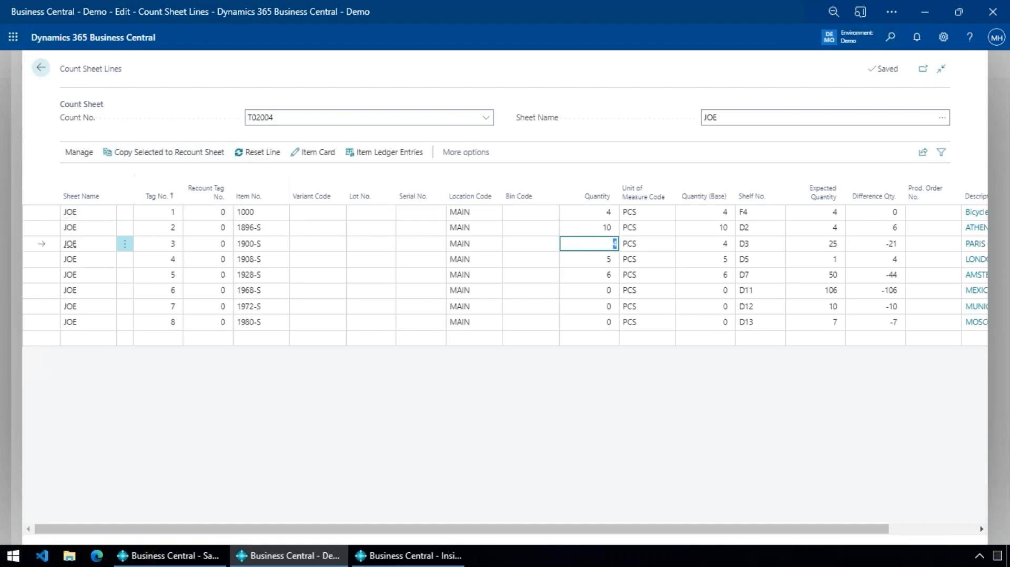
{"action": "left_click", "coordinate": [169, 159]}
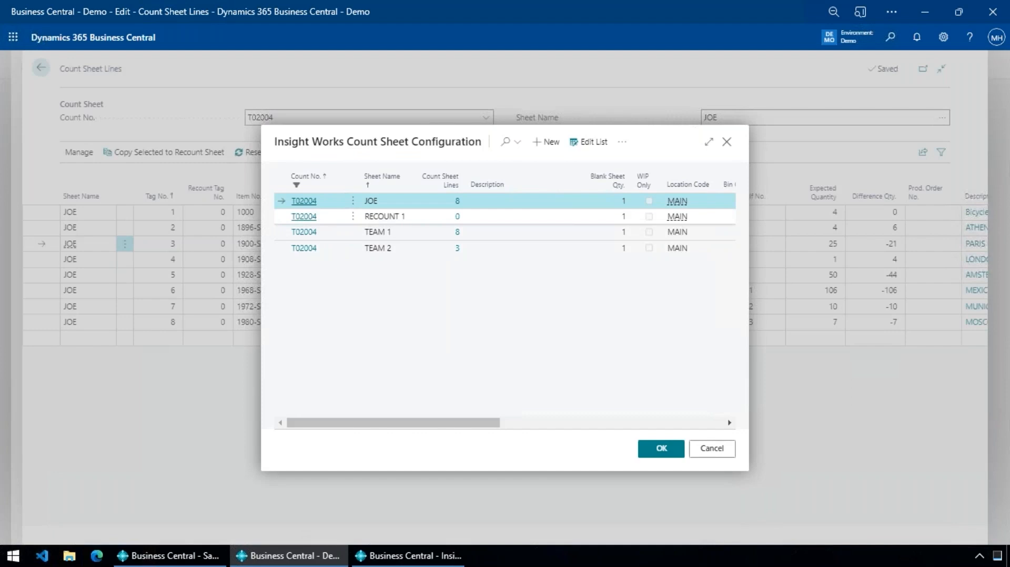
{"action": "left_click", "coordinate": [378, 217]}
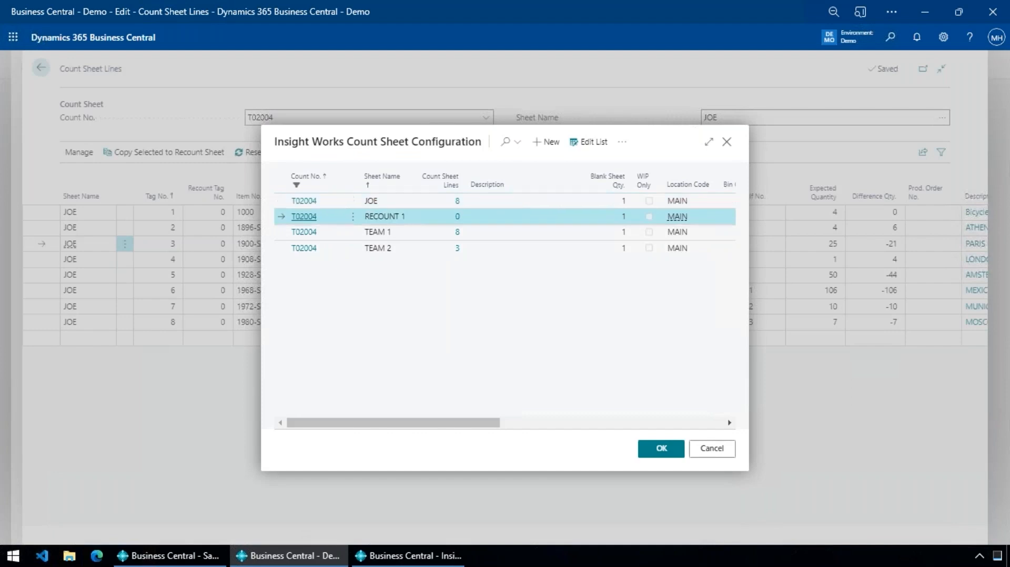
{"action": "left_click", "coordinate": [661, 448]}
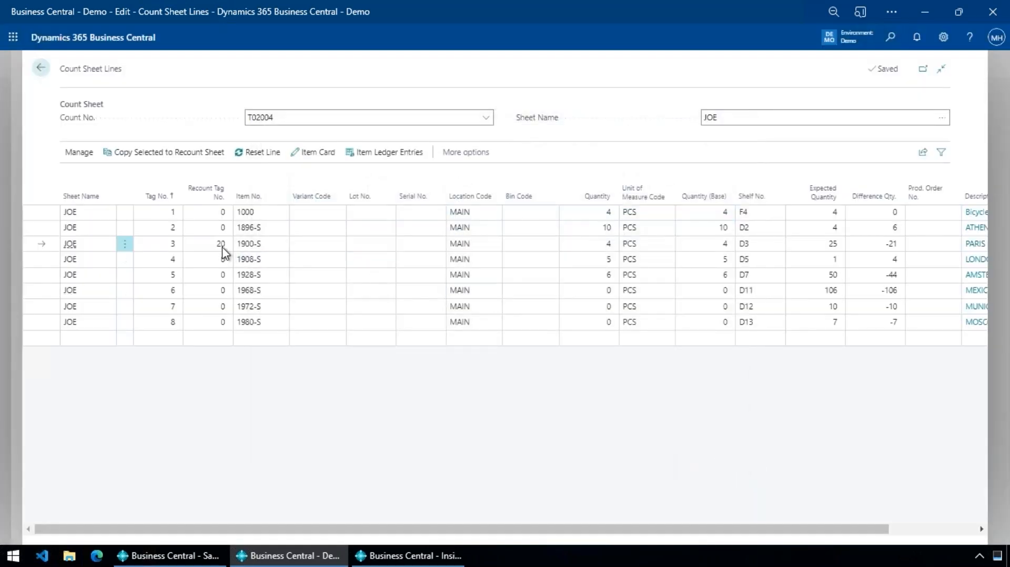
Step: Try to set the counted quantity of item 1900-S to 6 on the original sheet, and discard the change
{"action": "left_click", "coordinate": [604, 248]}
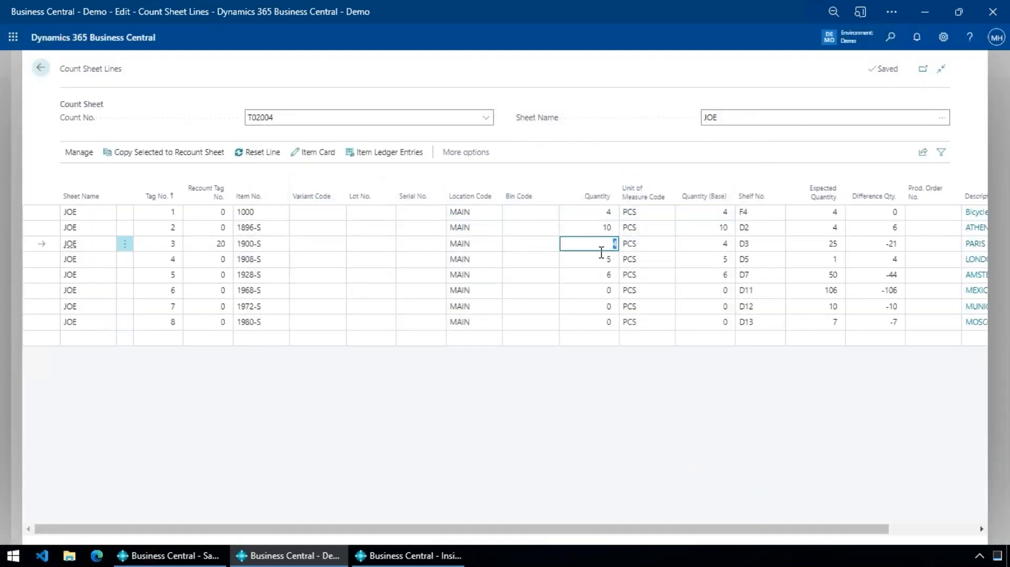
{"action": "type", "text": "6"}
{"action": "key", "text": "Tab"}
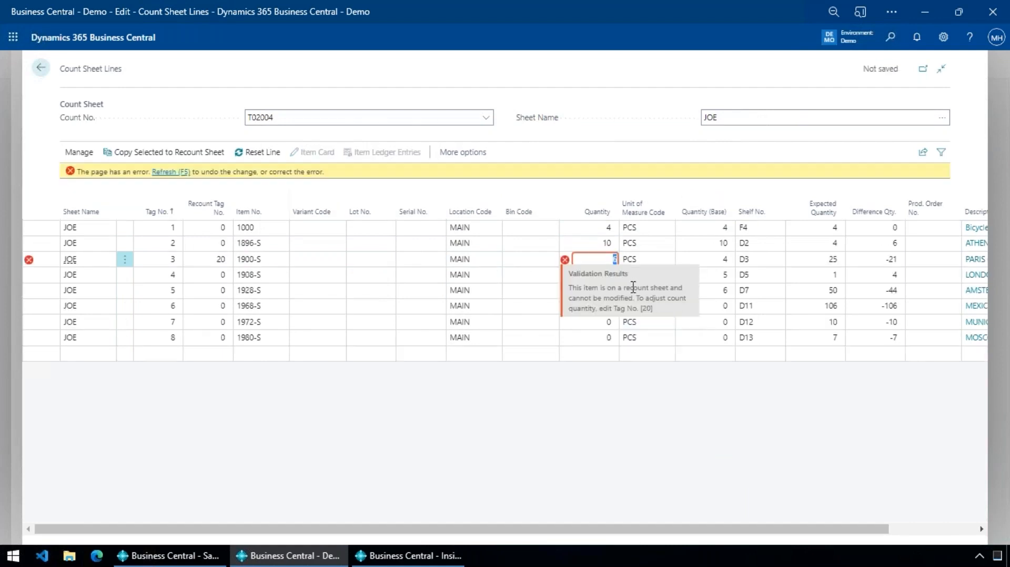
{"action": "key", "text": "Escape"}
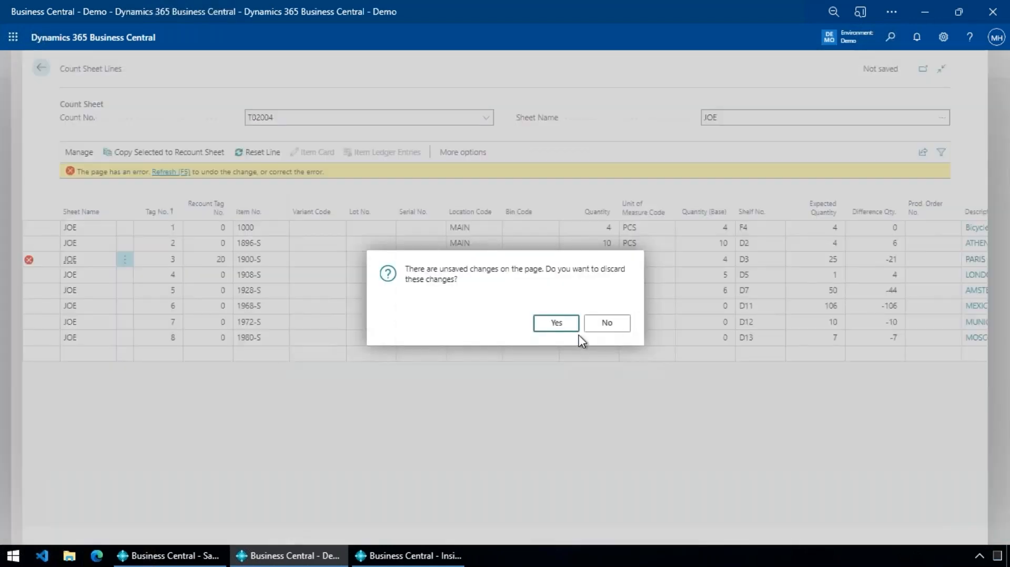
{"action": "key", "text": "Return"}
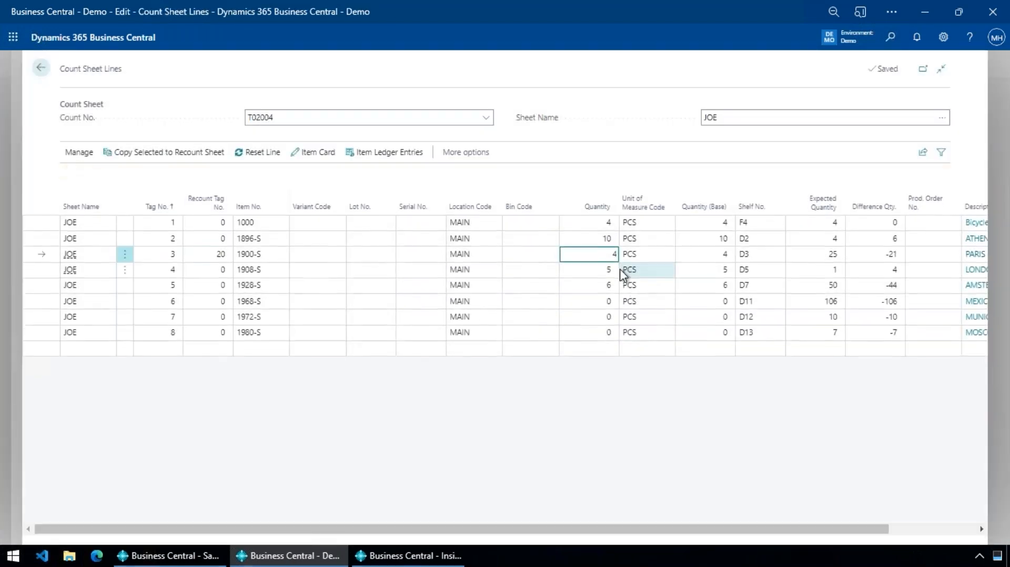
Step: Return to the count card and configure recount sheet generation to ignore uncounted lines and add to count sheet RECOUNT 1
{"action": "key", "text": "Escape"}
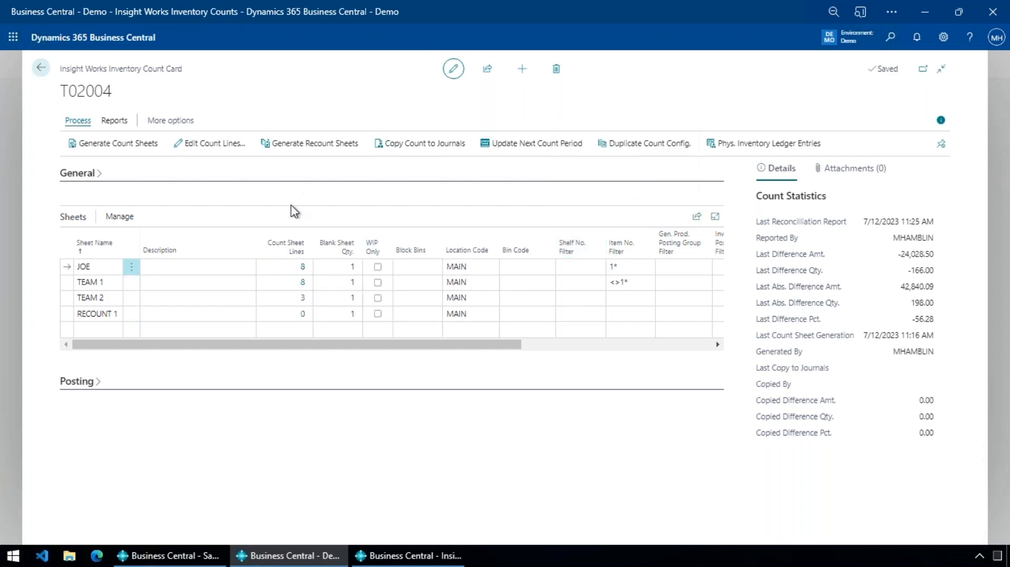
{"action": "left_click", "coordinate": [332, 153]}
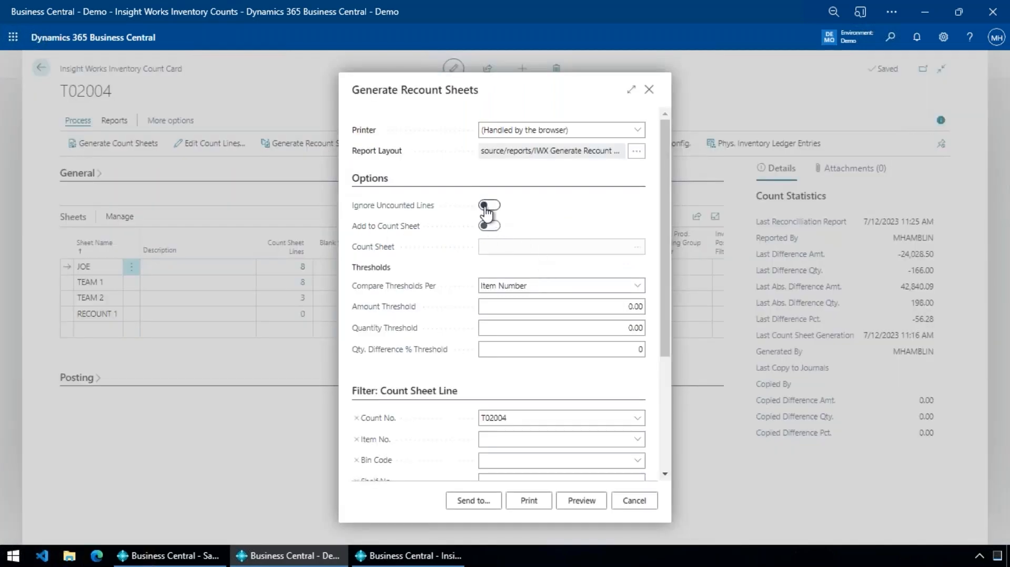
{"action": "left_click", "coordinate": [486, 205]}
{"action": "left_click", "coordinate": [487, 226]}
{"action": "left_click", "coordinate": [532, 248]}
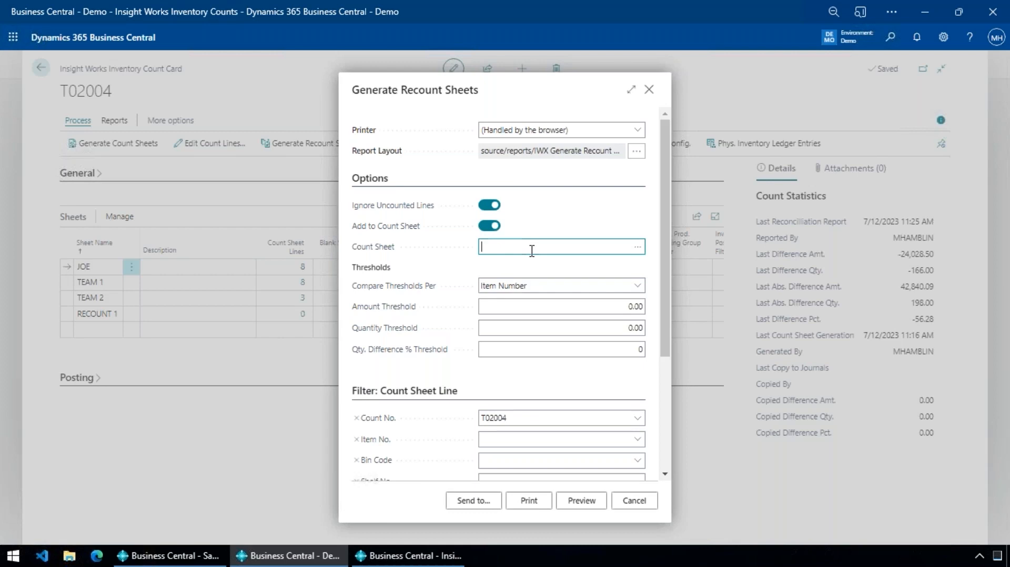
{"action": "left_click", "coordinate": [637, 248]}
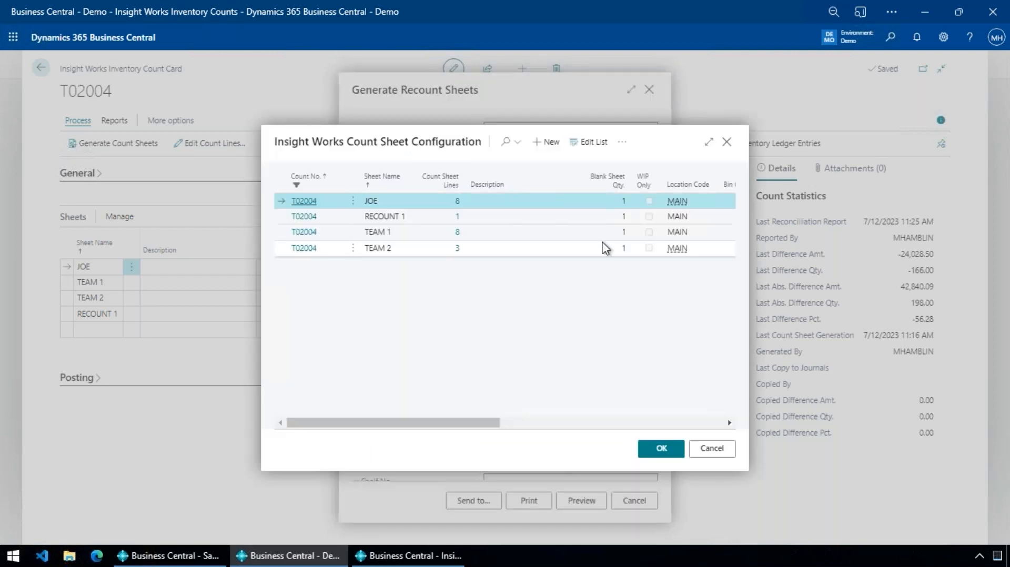
{"action": "left_click", "coordinate": [310, 217]}
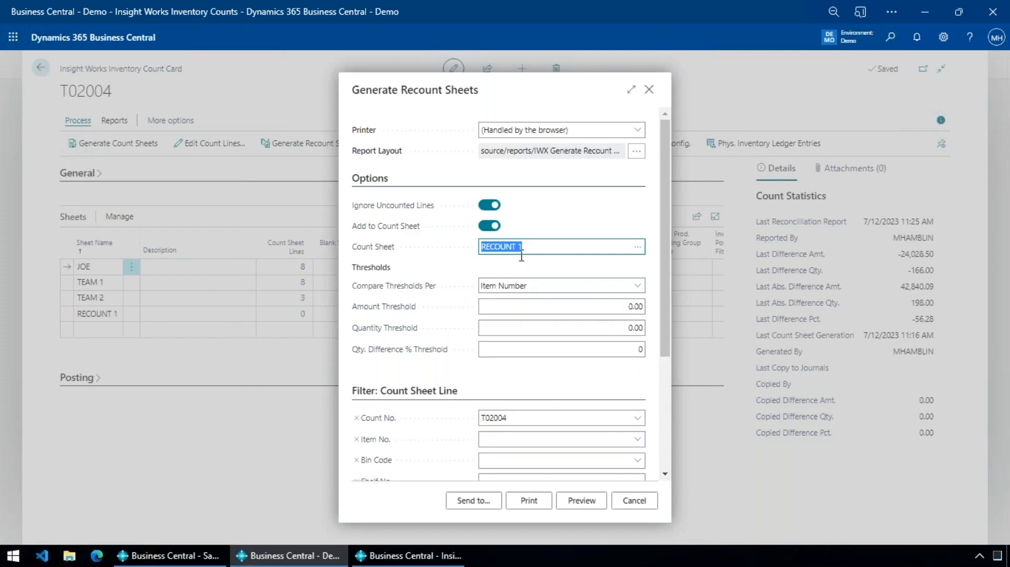
Step: Set the recount's Qty. Difference % Threshold to 20, leaving the amount and quantity thresholds at 0.00
{"action": "left_click", "coordinate": [616, 307]}
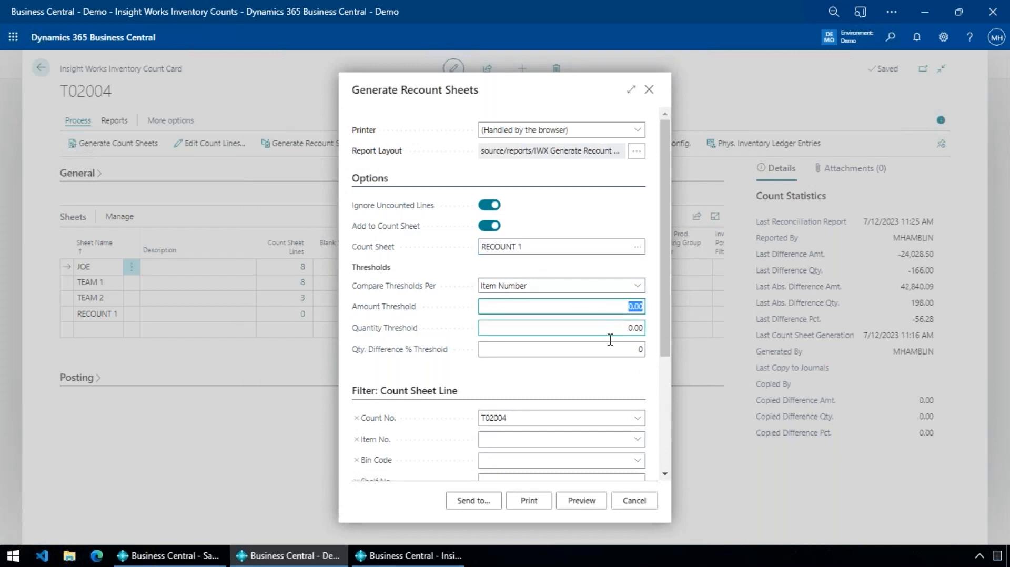
{"action": "type", "text": "20"}
{"action": "left_click", "coordinate": [640, 349]}
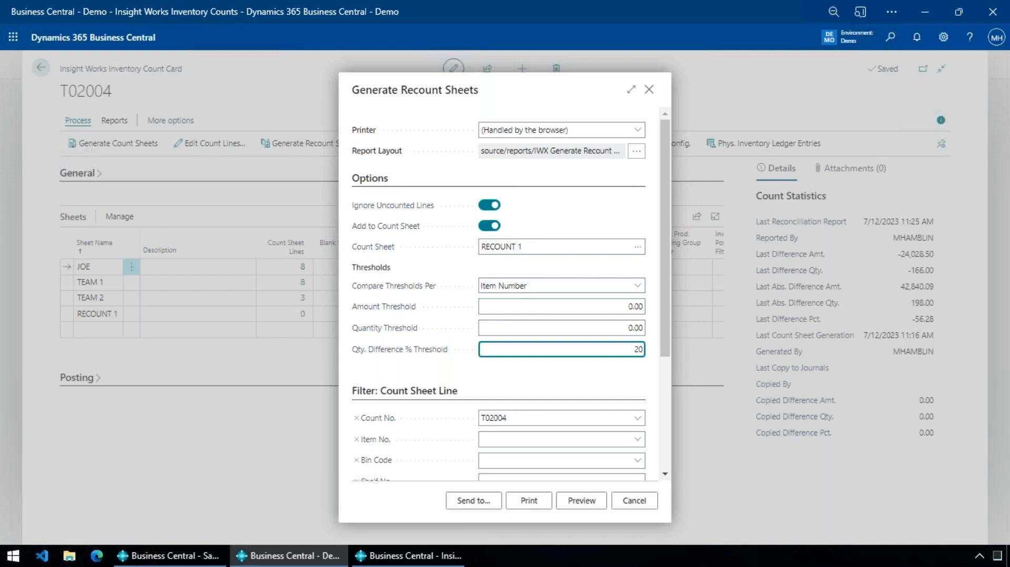
{"action": "left_click", "coordinate": [636, 328]}
{"action": "left_click", "coordinate": [623, 310]}
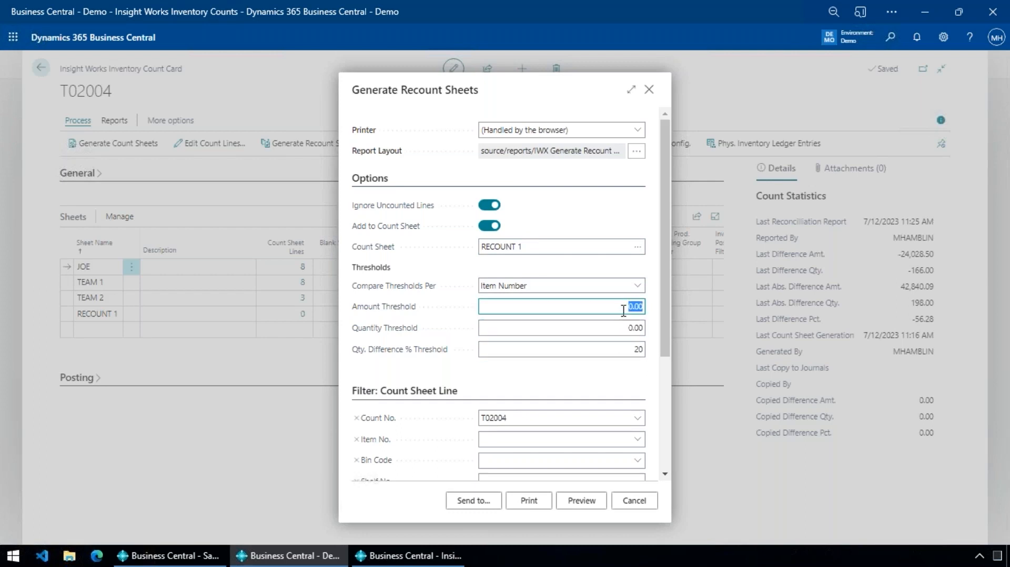
{"action": "left_click", "coordinate": [636, 328]}
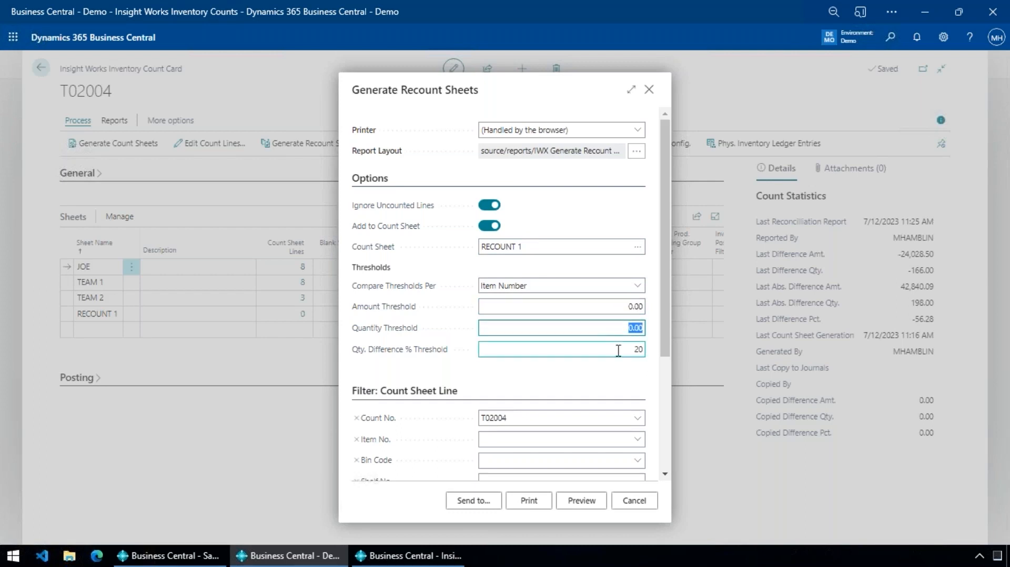
{"action": "left_click", "coordinate": [631, 349]}
{"action": "double_click", "coordinate": [632, 349]}
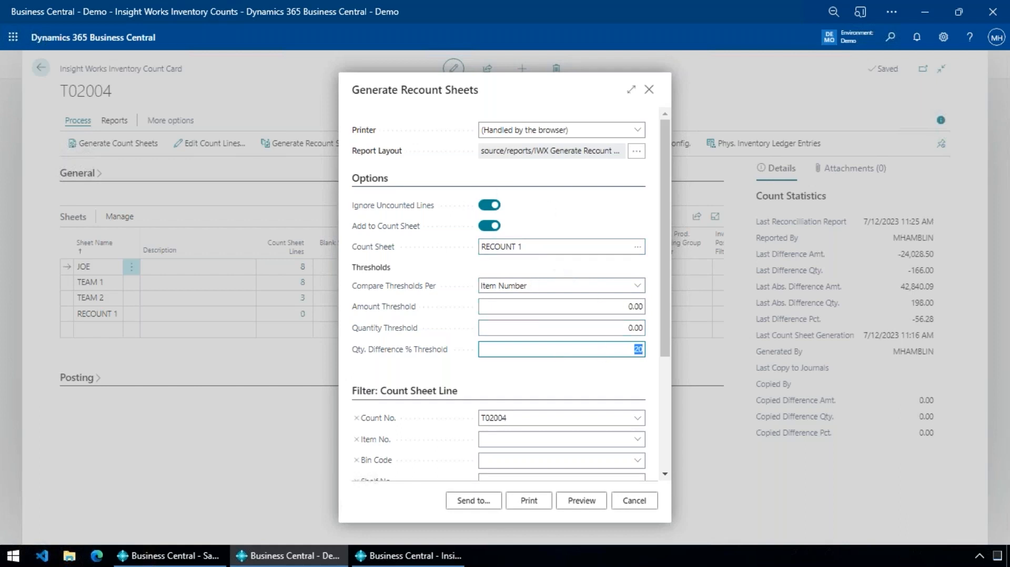
Step: Generate the recount lines by previewing the Items for Recount report, examine the listed items, and close the report
{"action": "left_click", "coordinate": [583, 500]}
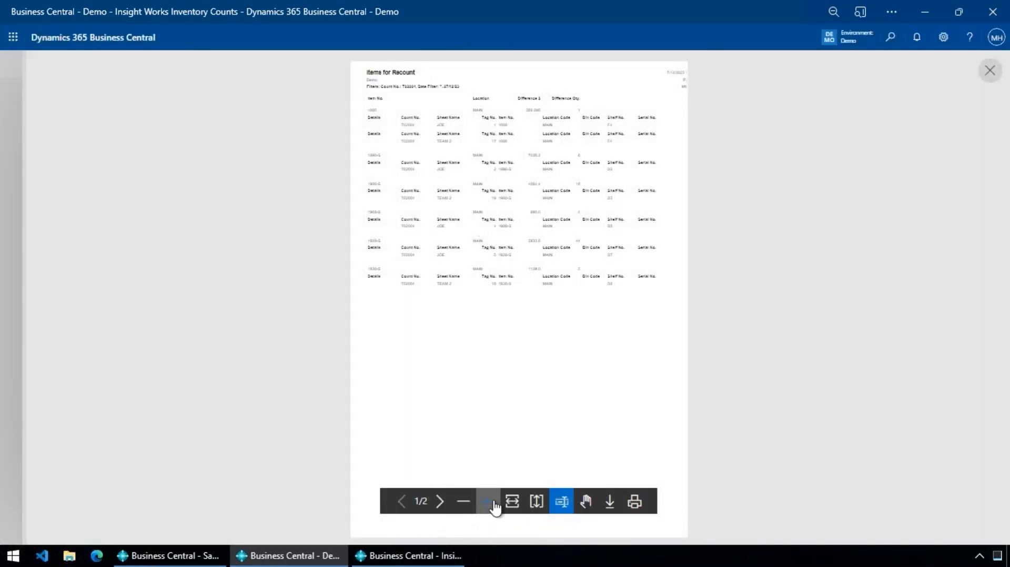
{"action": "left_click", "coordinate": [488, 501]}
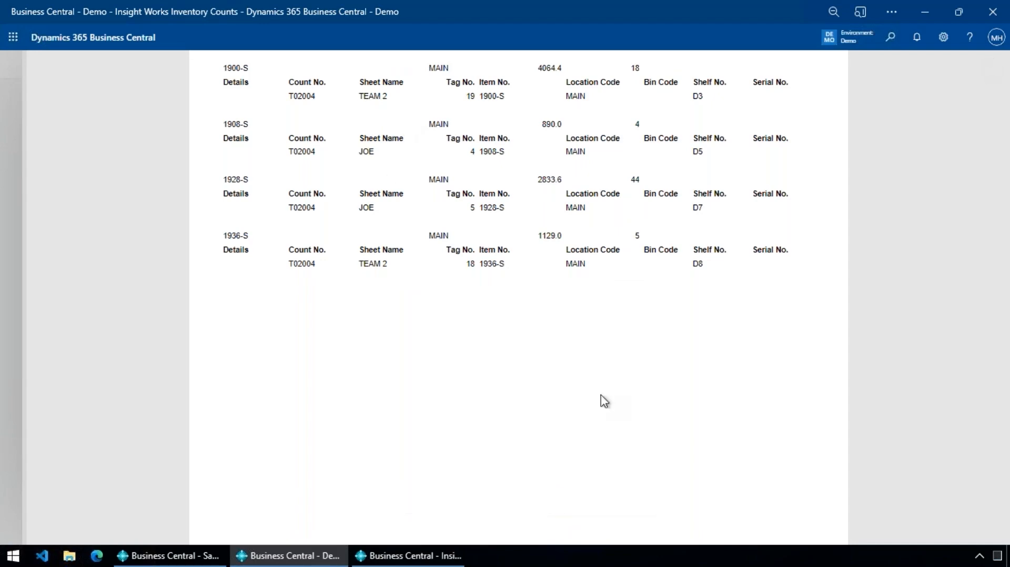
{"action": "left_click", "coordinate": [987, 71]}
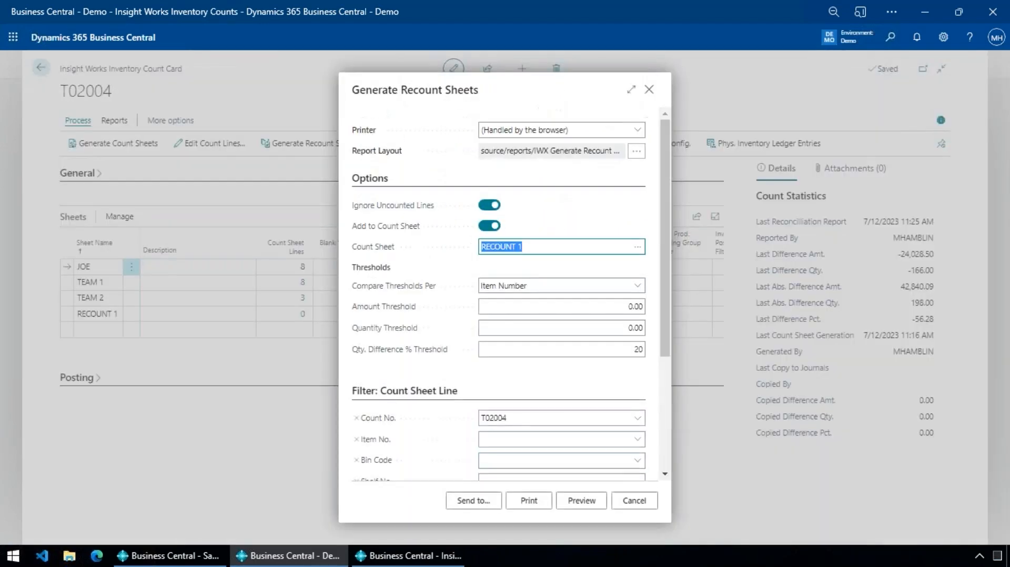
{"action": "left_click", "coordinate": [641, 498]}
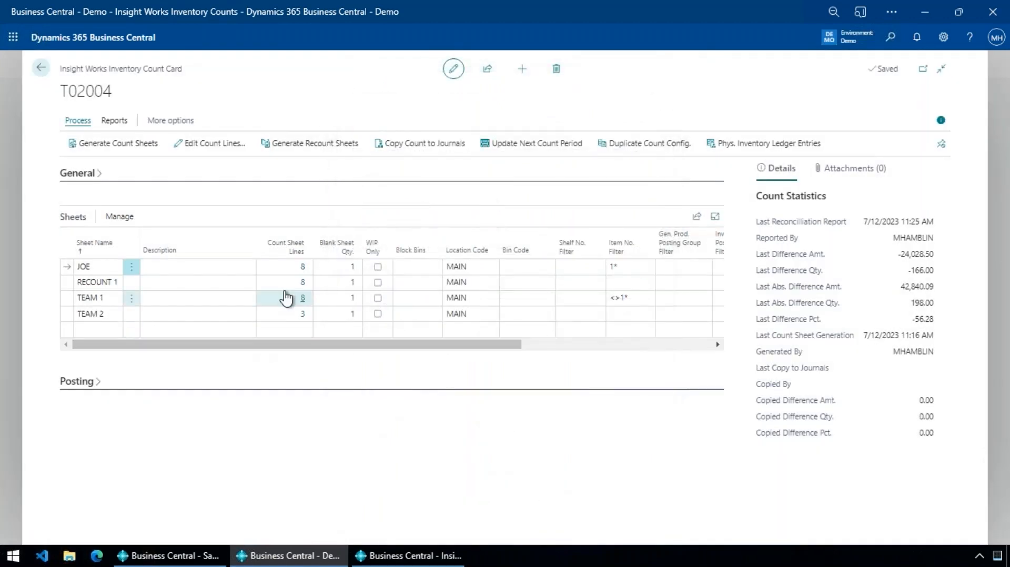
Step: Open the RECOUNT 1 sheet's lines to examine them, and select the counted quantity of item 1896-S
{"action": "left_click", "coordinate": [304, 284]}
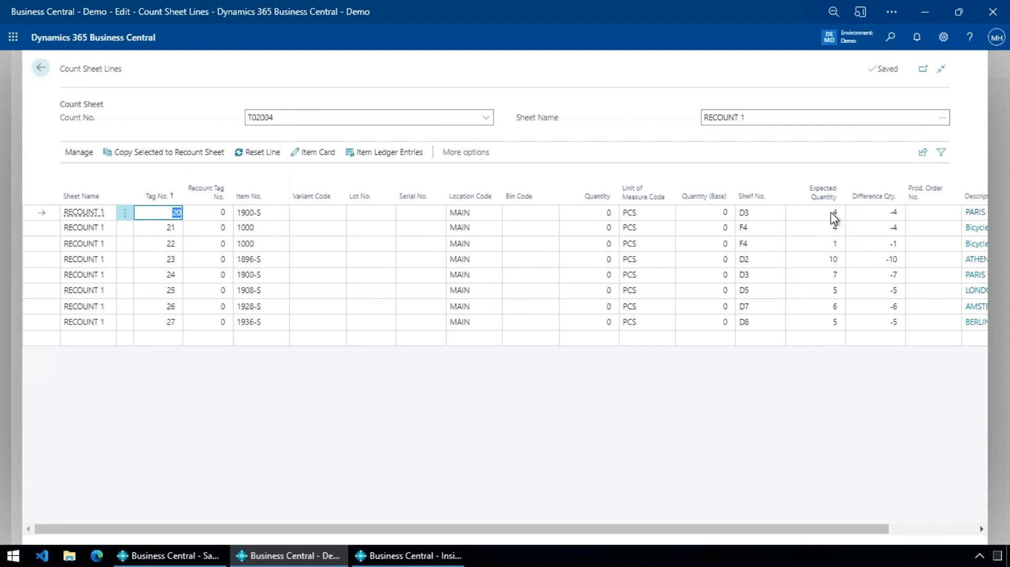
{"action": "left_click", "coordinate": [605, 262]}
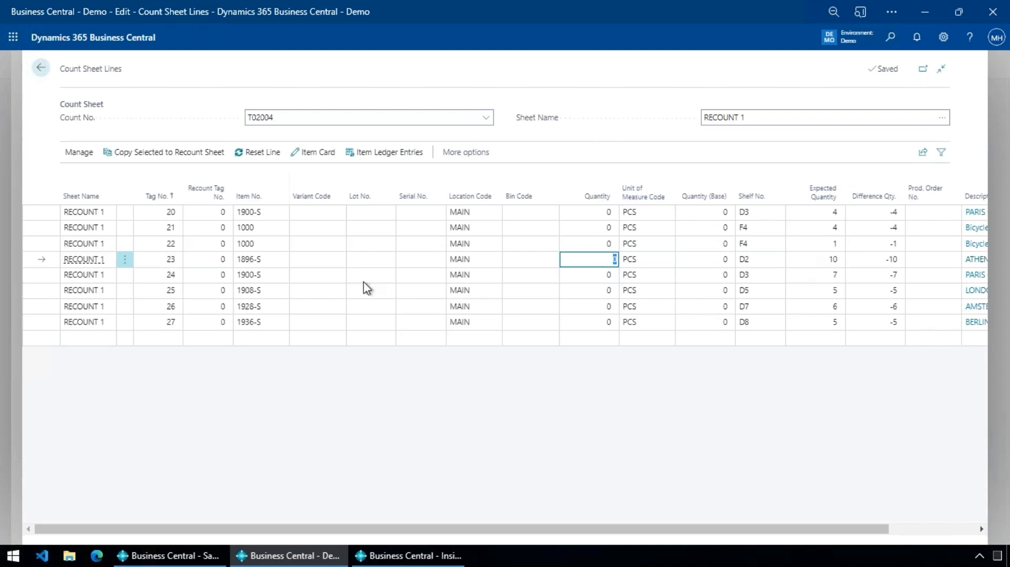
Step: Return to the count card, open the TEAM 1 sheet's lines, and set the Shelf No. of item LS-150 to A1
{"action": "left_click", "coordinate": [40, 67]}
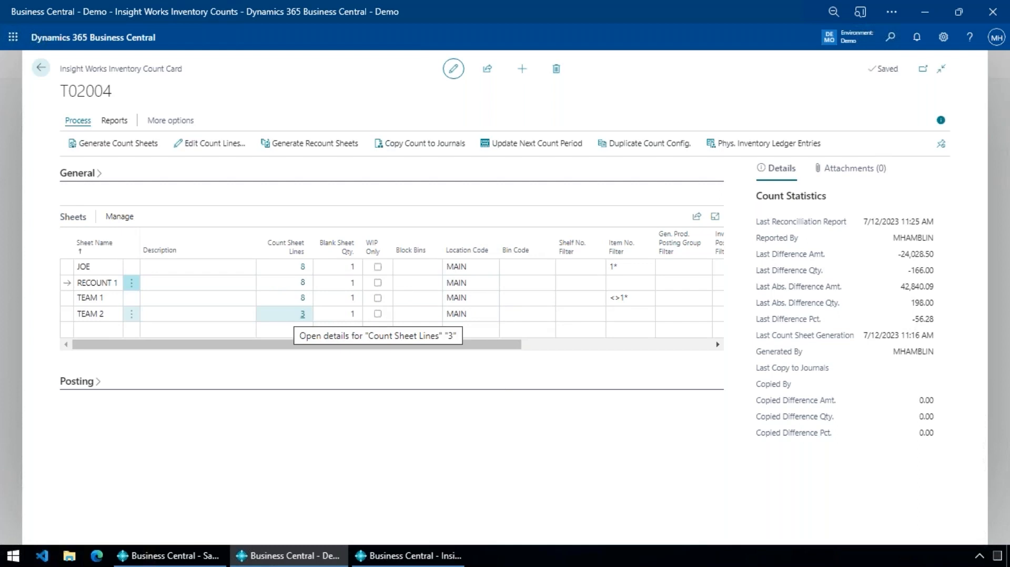
{"action": "left_click", "coordinate": [303, 300]}
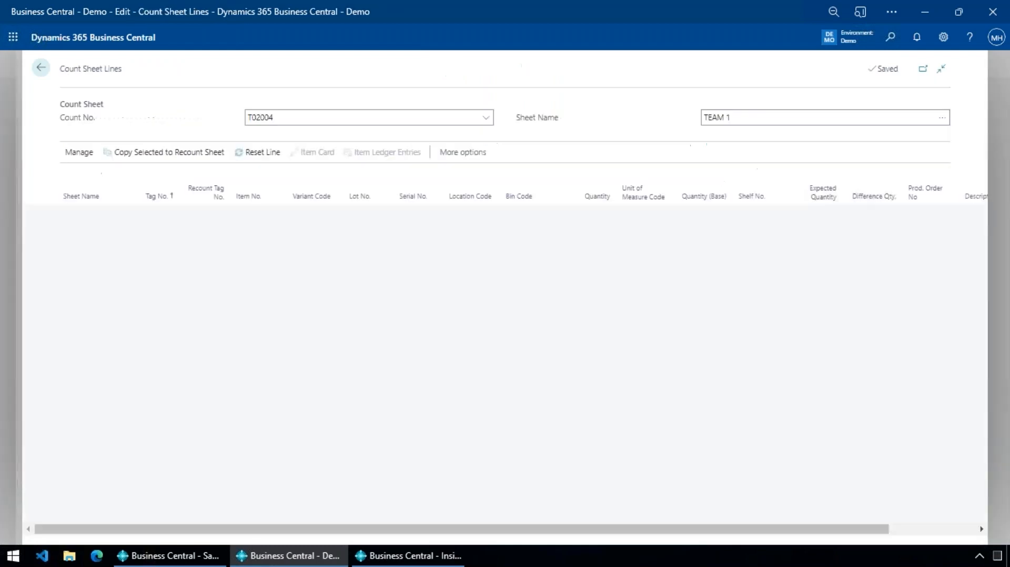
{"action": "left_click", "coordinate": [769, 214]}
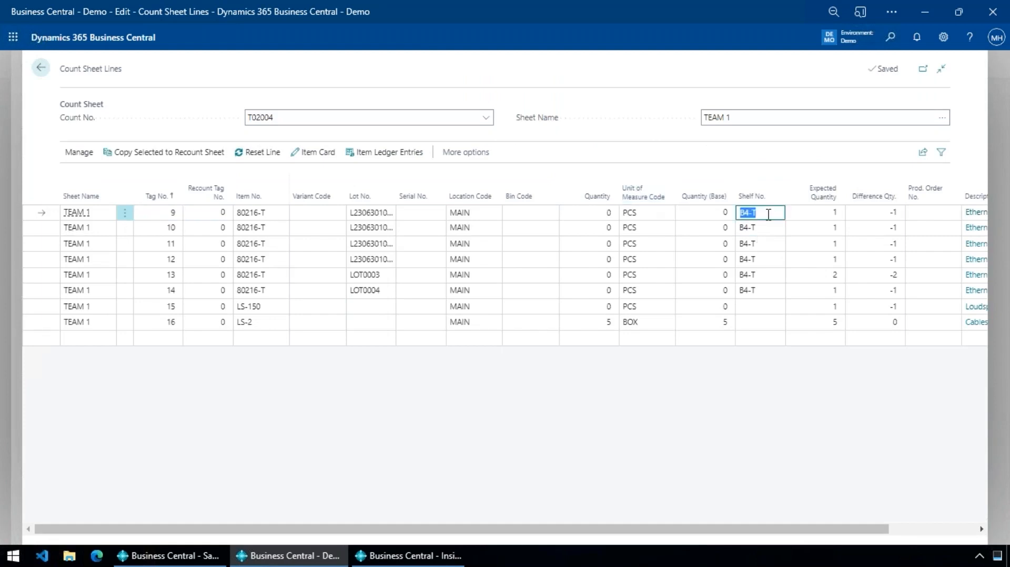
{"action": "left_click", "coordinate": [279, 309]}
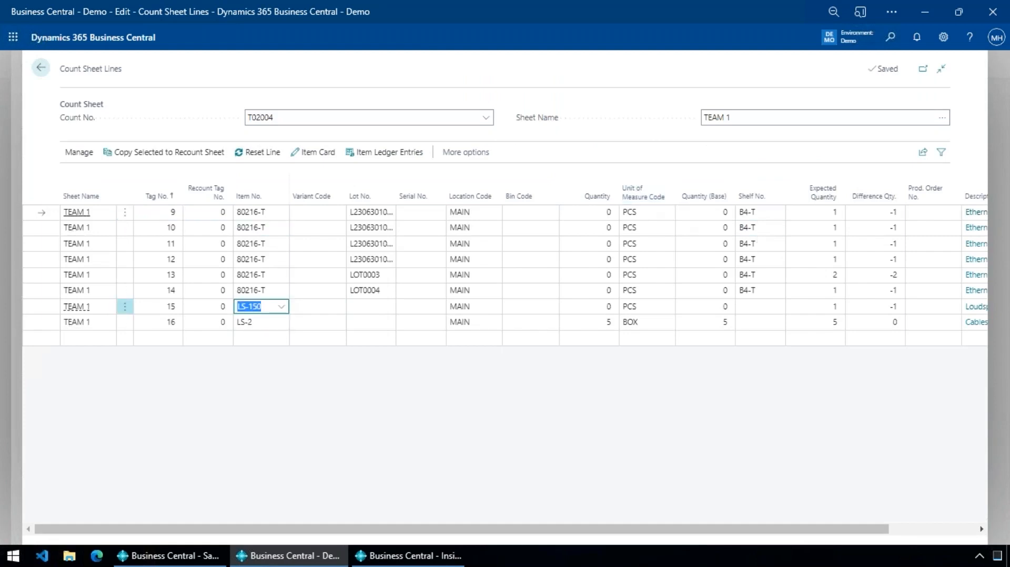
{"action": "left_click", "coordinate": [770, 306]}
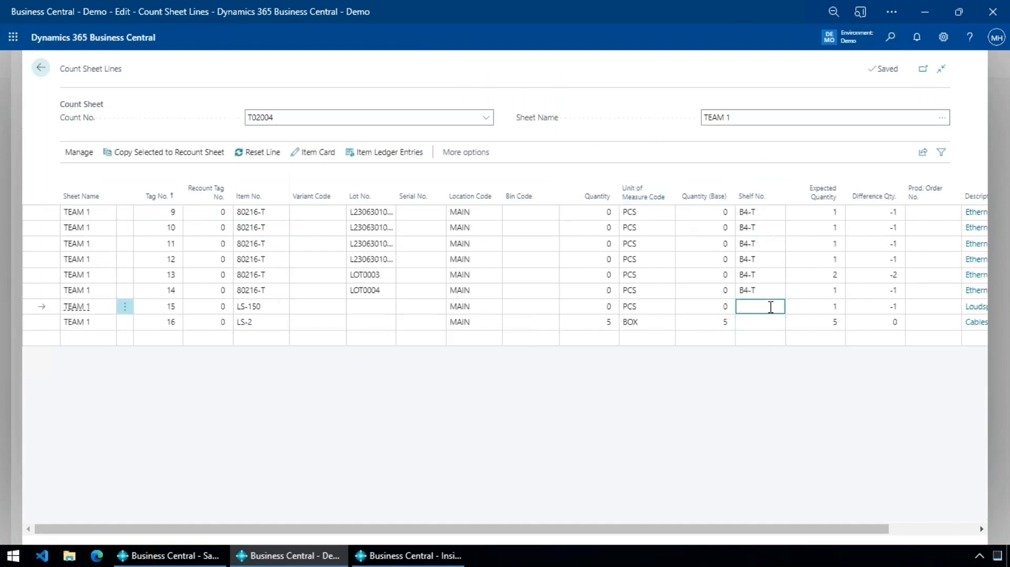
{"action": "type", "text": "a1"}
Step: Add another TEAM 1 count line for item LS-150 with quantity 3 and Shelf No. A2
{"action": "key", "text": "Down"}
{"action": "key", "text": "shift+Tab"}
{"action": "key", "text": "shift+Tab"}
{"action": "key", "text": "shift+Tab"}
{"action": "key", "text": "shift+Tab"}
{"action": "key", "text": "shift+Tab"}
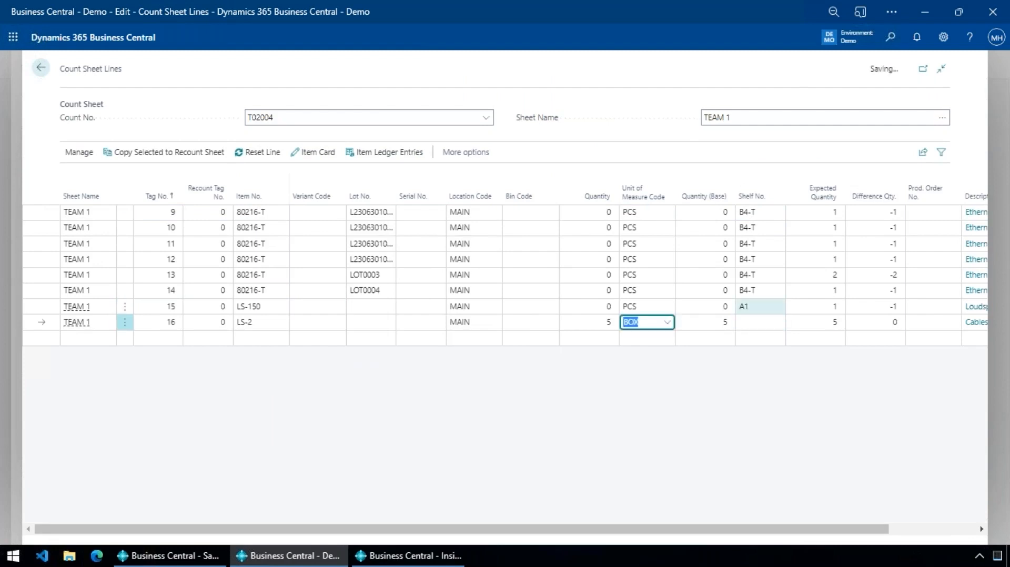
{"action": "key", "text": "shift+Tab"}
{"action": "key", "text": "Down"}
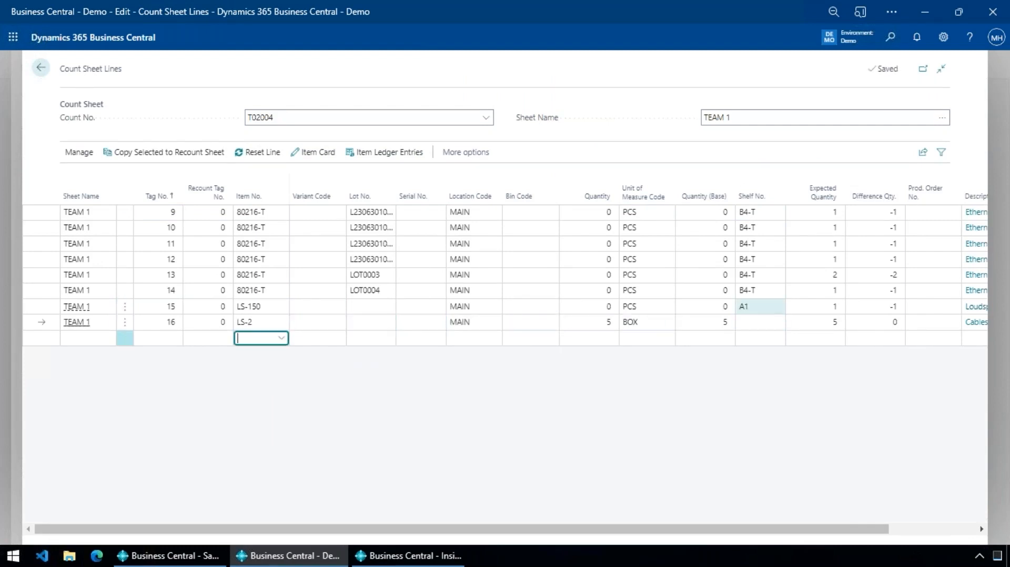
{"action": "key", "text": "Tab"}
{"action": "key", "text": "Tab"}
{"action": "key", "text": "Tab"}
{"action": "key", "text": "Tab"}
{"action": "key", "text": "Tab"}
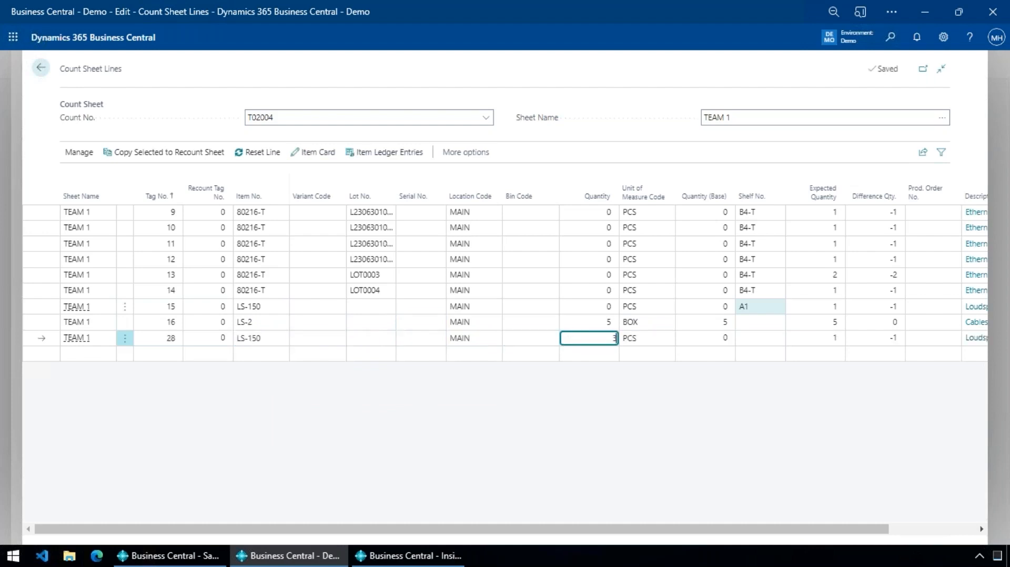
{"action": "key", "text": "Tab"}
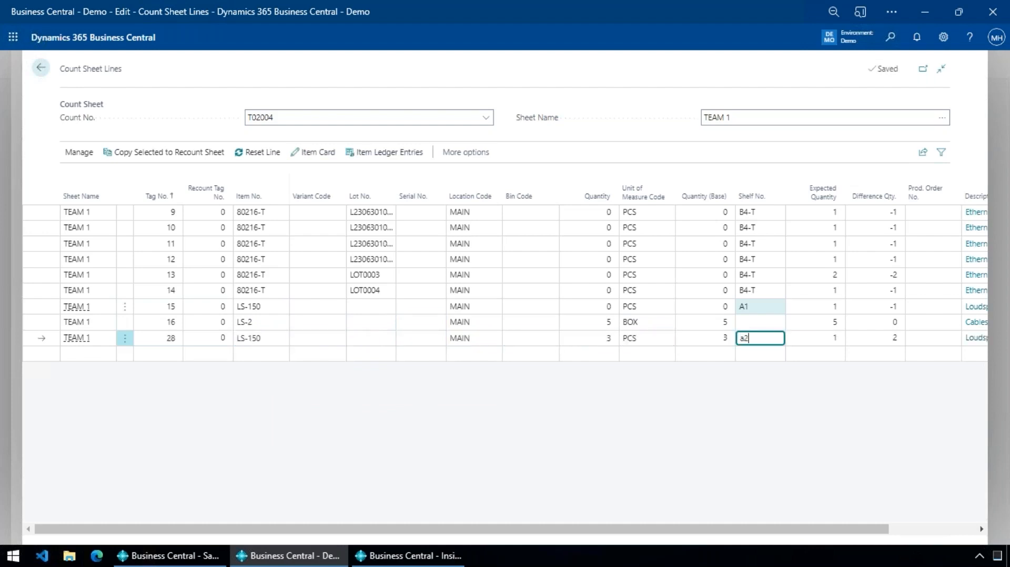
{"action": "key", "text": "Up"}
{"action": "key", "text": "Down"}
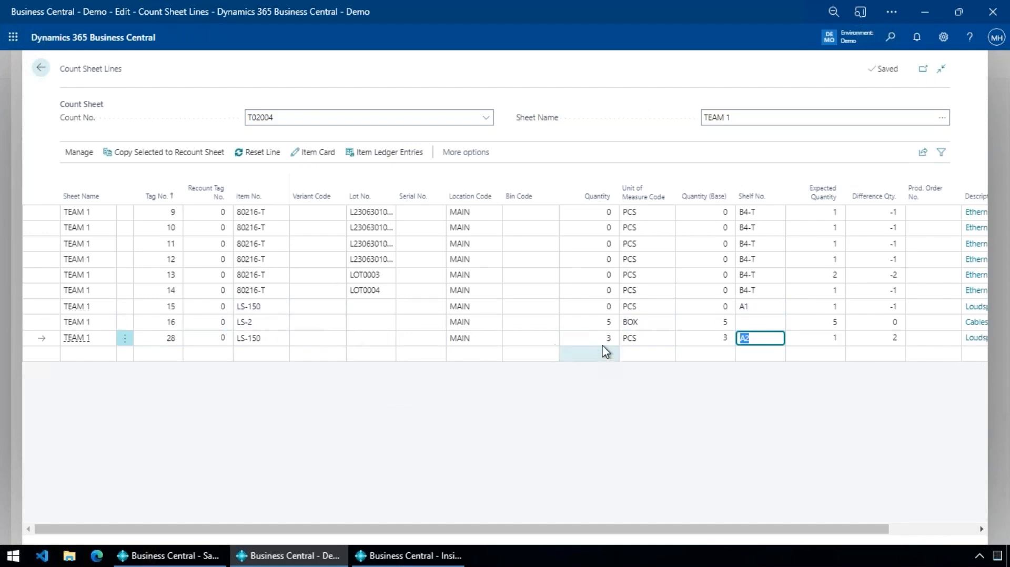
Step: Enter a counted quantity of 1 for LS-150 on shelf A1, and compare it with the shelf A2 line
{"action": "left_click", "coordinate": [611, 309]}
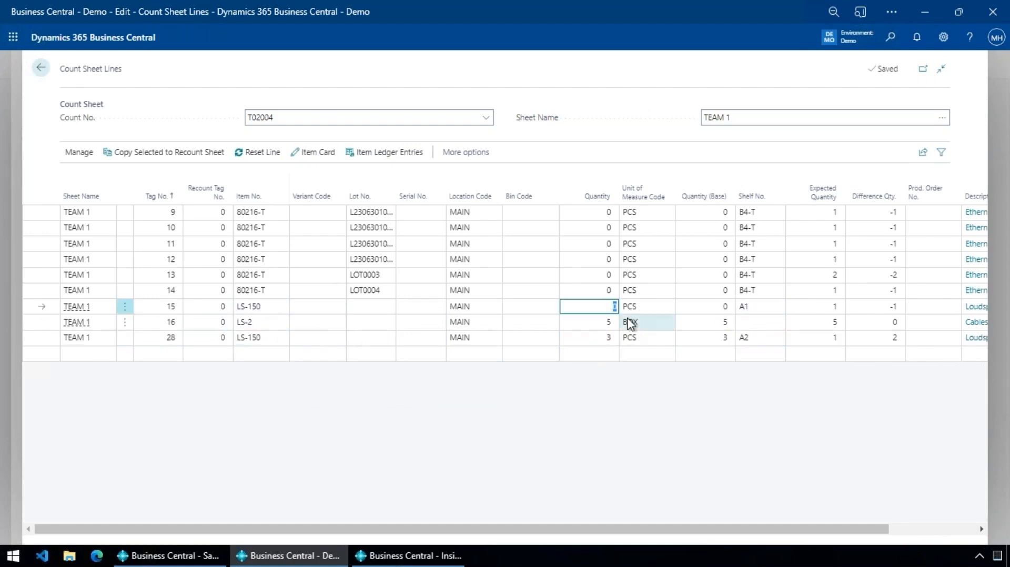
{"action": "type", "text": "1"}
{"action": "key", "text": "Down"}
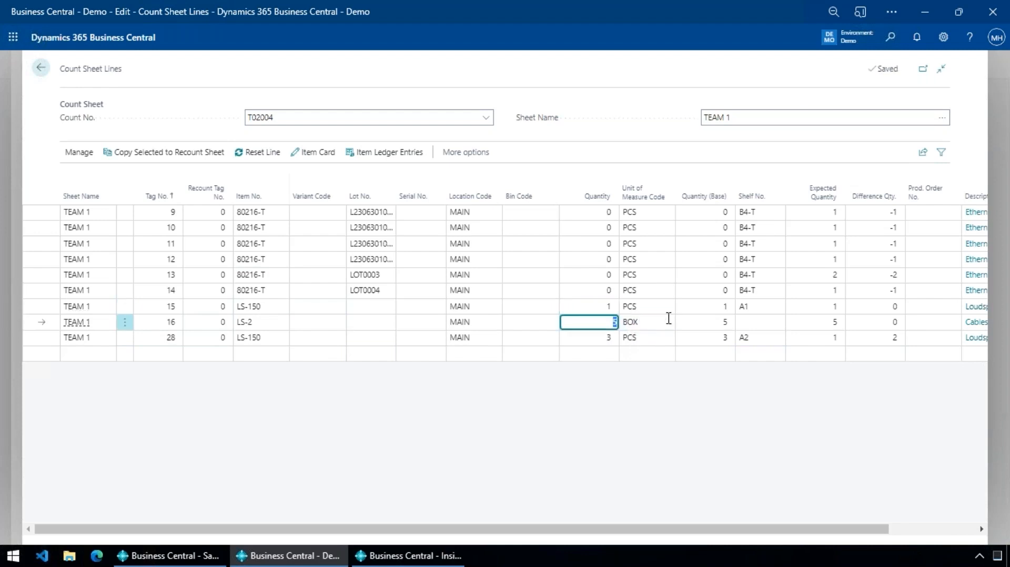
{"action": "left_click", "coordinate": [579, 308]}
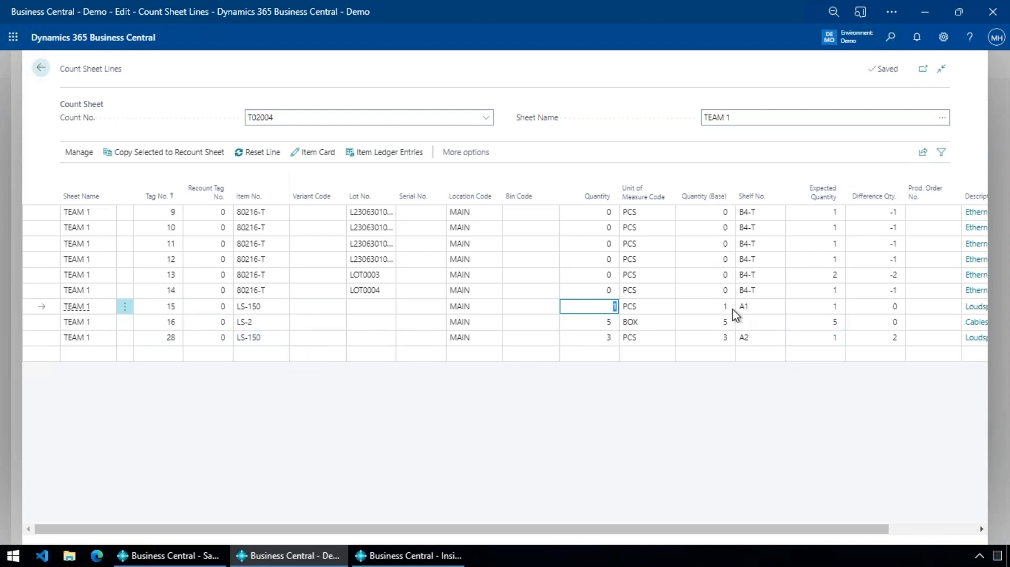
{"action": "left_click", "coordinate": [756, 310]}
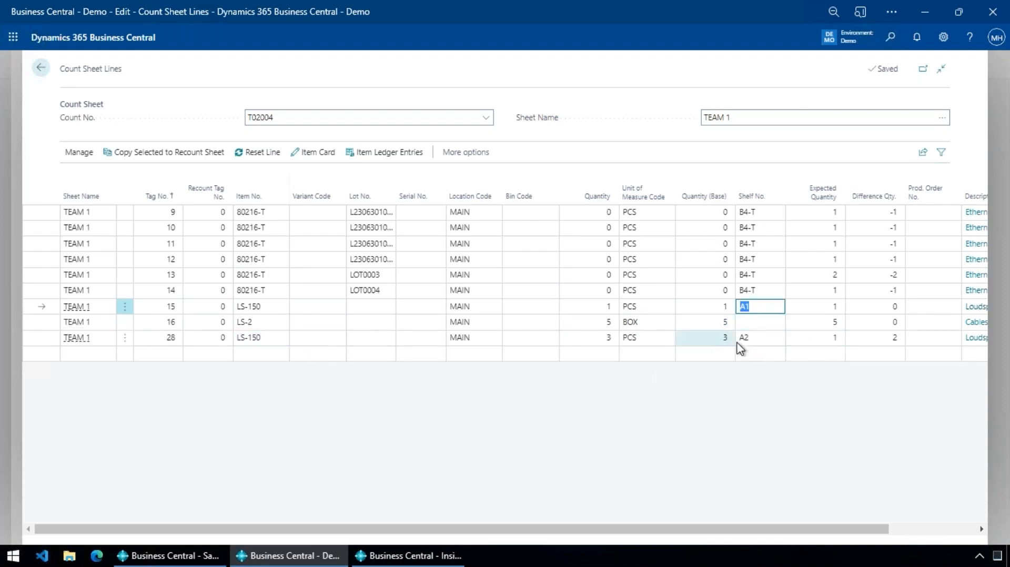
{"action": "left_click", "coordinate": [753, 339]}
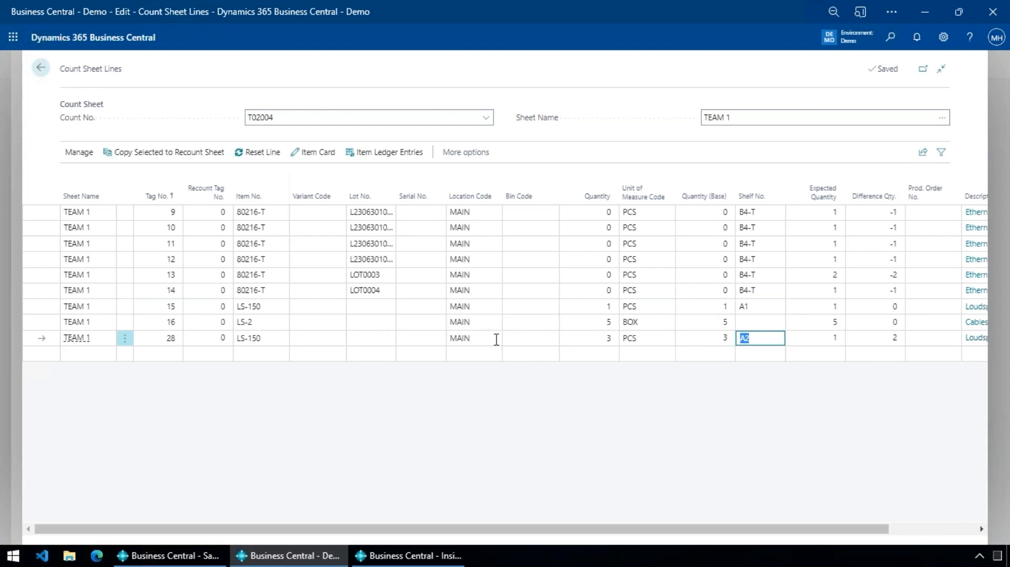
{"action": "left_click", "coordinate": [760, 306]}
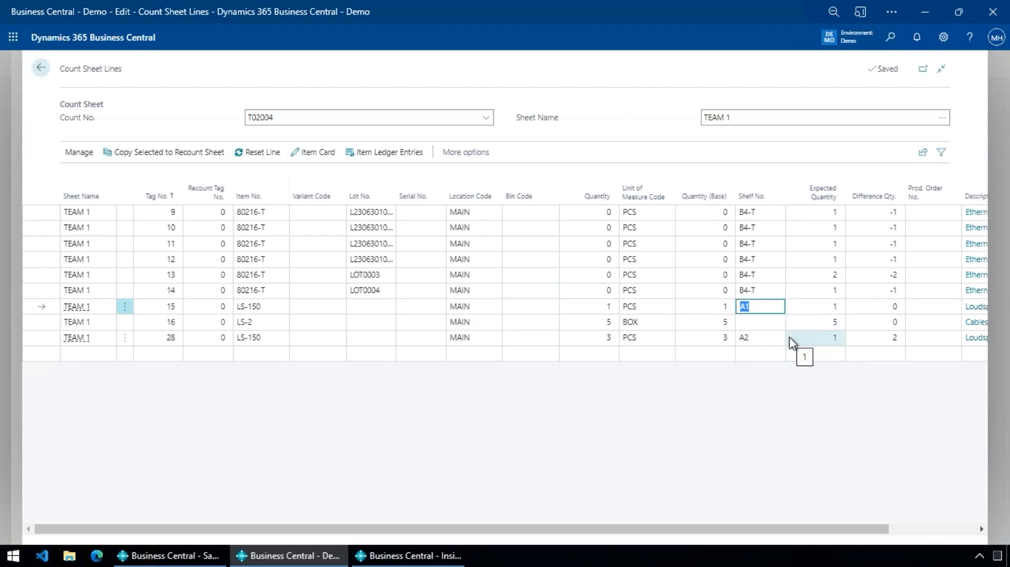
Step: Return to the count card and transfer all count sheets for MAIN to the journals, declining to deactivate the count
{"action": "left_click", "coordinate": [41, 69]}
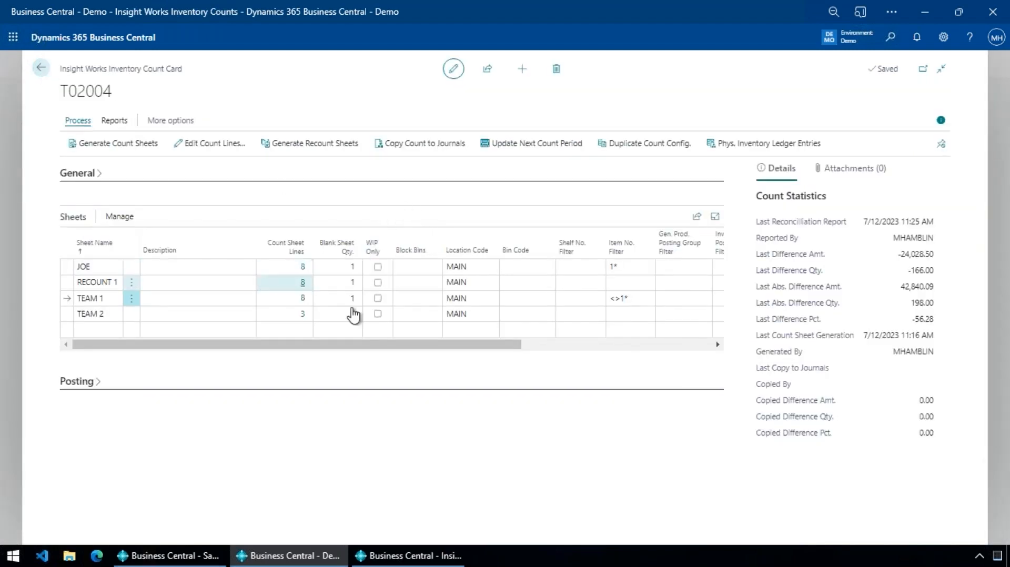
{"action": "left_click", "coordinate": [115, 121]}
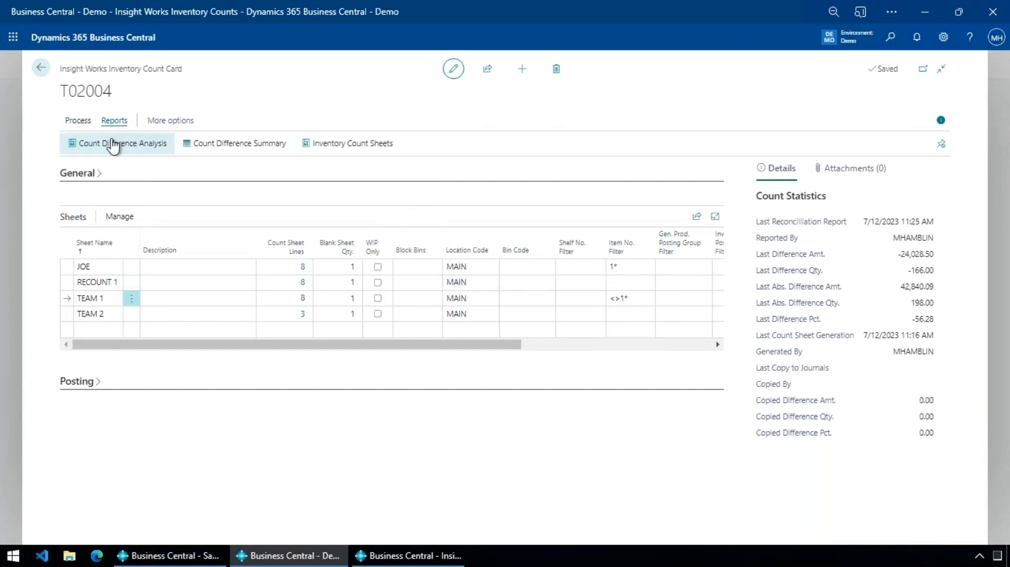
{"action": "left_click", "coordinate": [77, 121]}
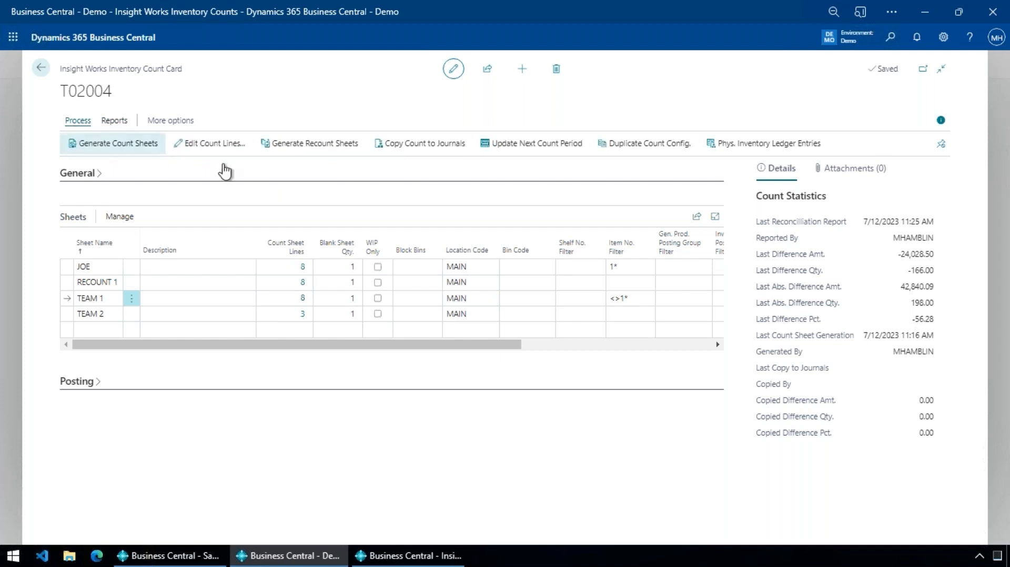
{"action": "left_click", "coordinate": [445, 147]}
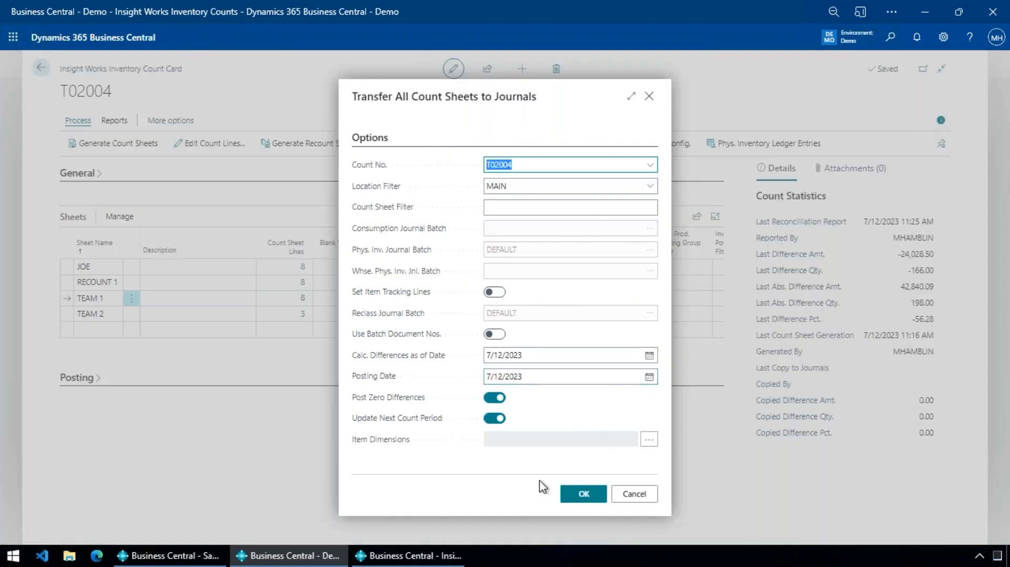
{"action": "left_click", "coordinate": [589, 499]}
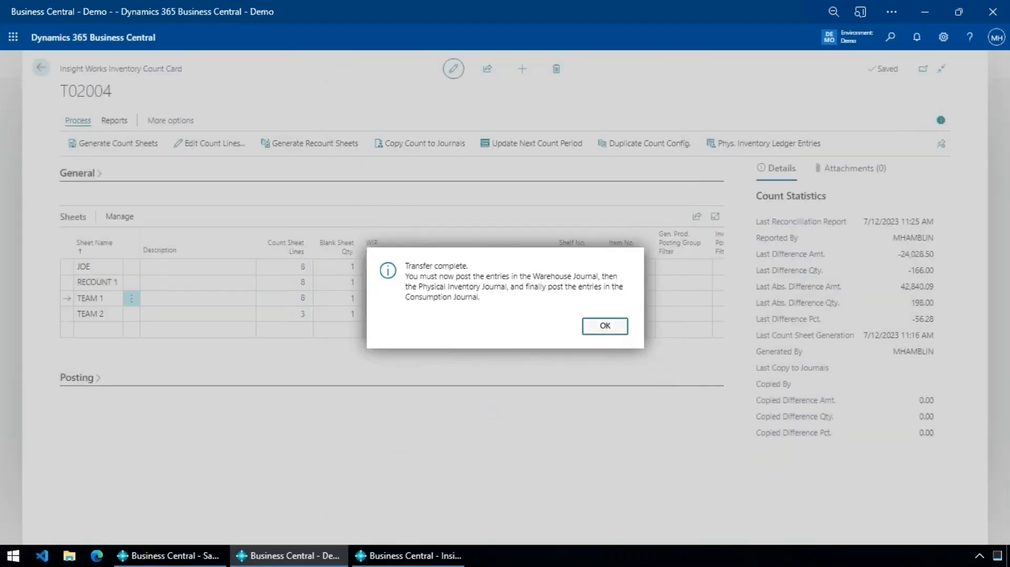
{"action": "left_click", "coordinate": [605, 328]}
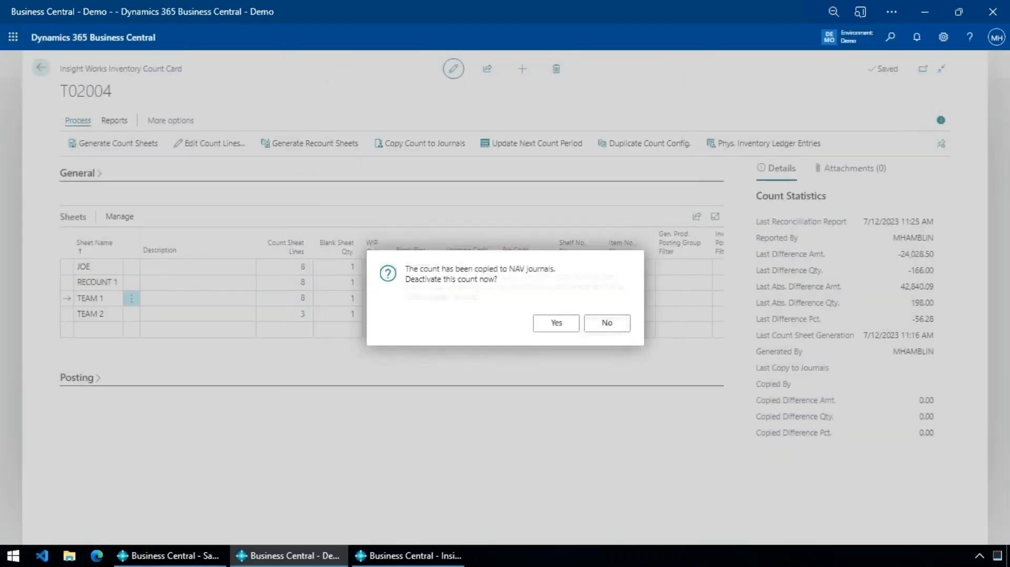
{"action": "left_click", "coordinate": [606, 330]}
Step: Expand the count's posting settings and open the DEFAULT physical inventory journal batch for editing
{"action": "left_click", "coordinate": [94, 383]}
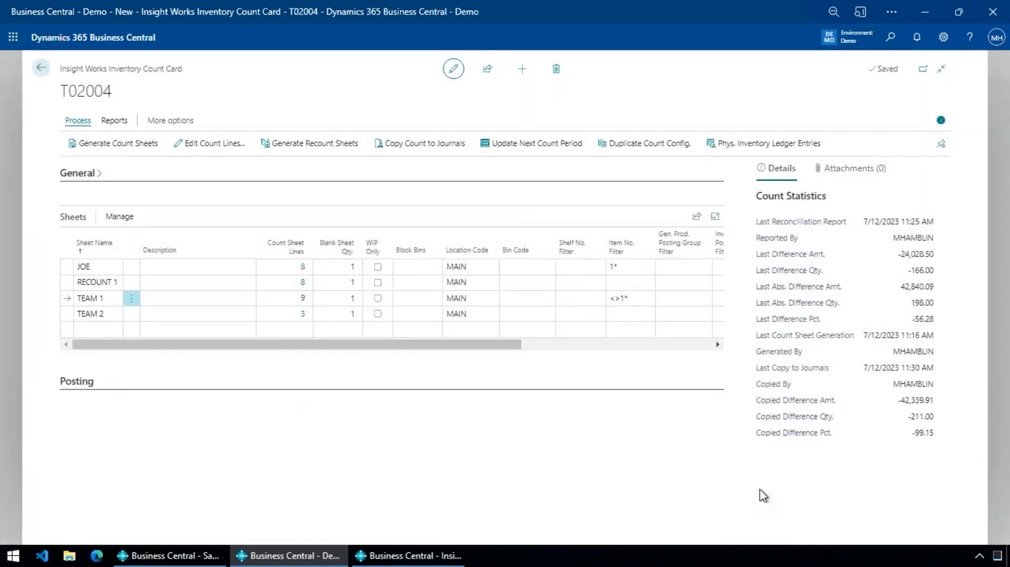
{"action": "left_click", "coordinate": [658, 430]}
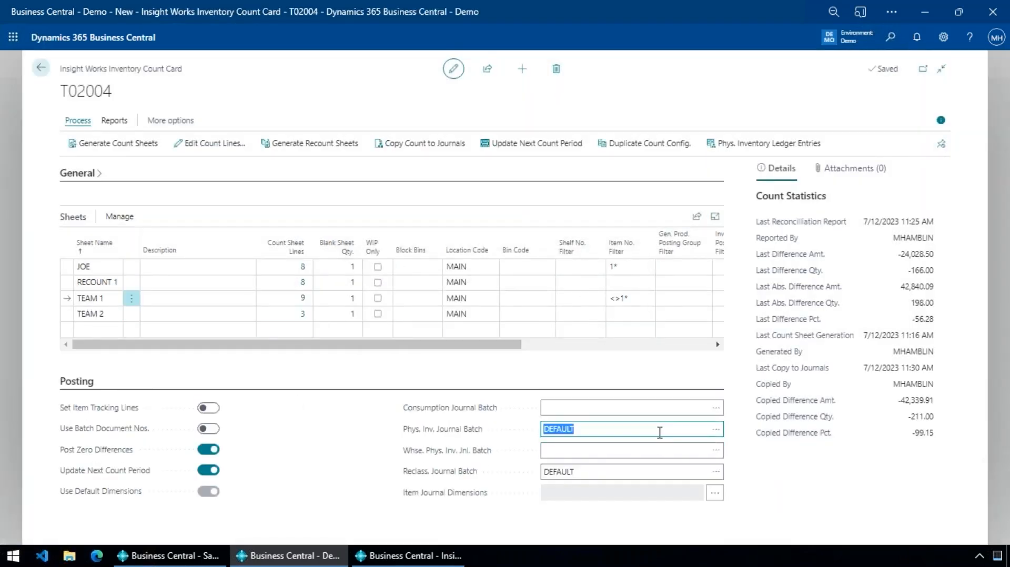
{"action": "left_click", "coordinate": [716, 430]}
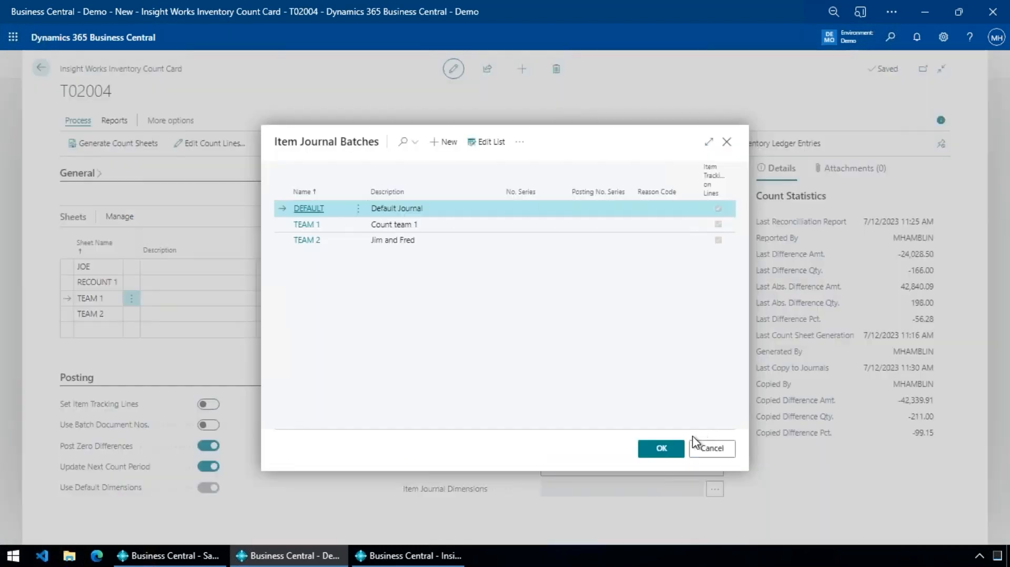
{"action": "left_click", "coordinate": [521, 142]}
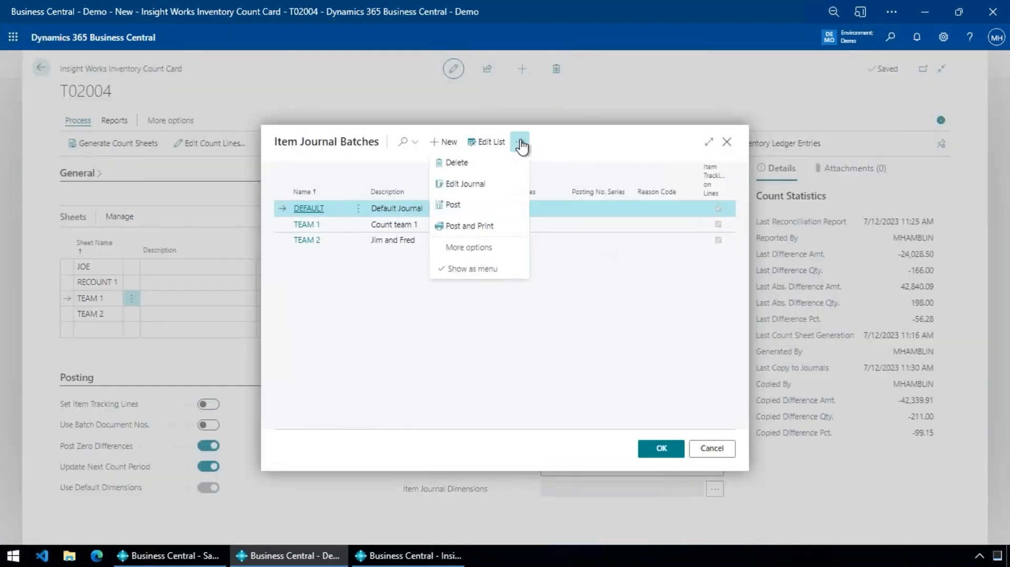
{"action": "left_click", "coordinate": [464, 185]}
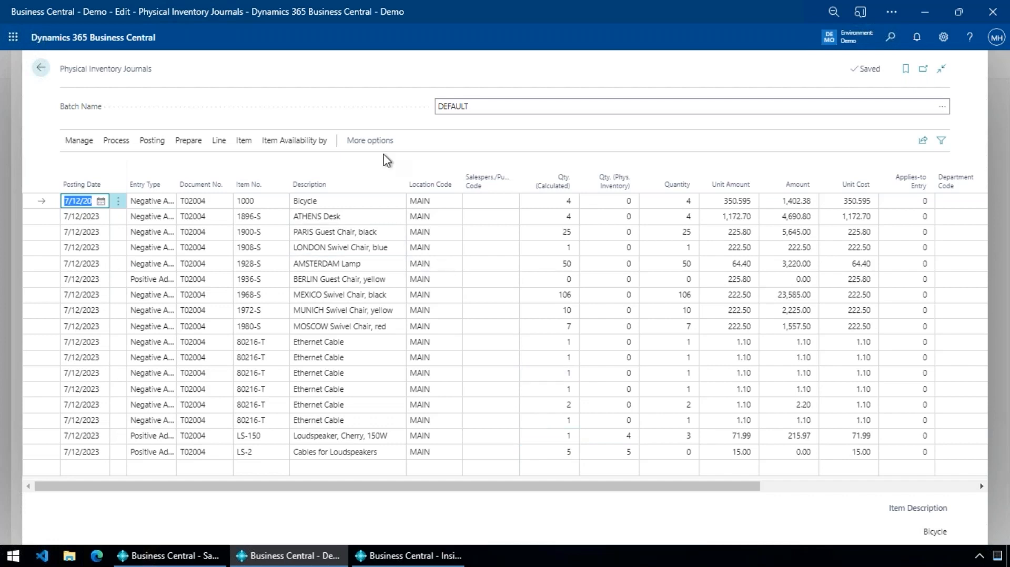
Step: Preview the journal's test report with Only Show Lines With Errors enabled, and examine the error messages listed for each line
{"action": "left_click", "coordinate": [365, 140]}
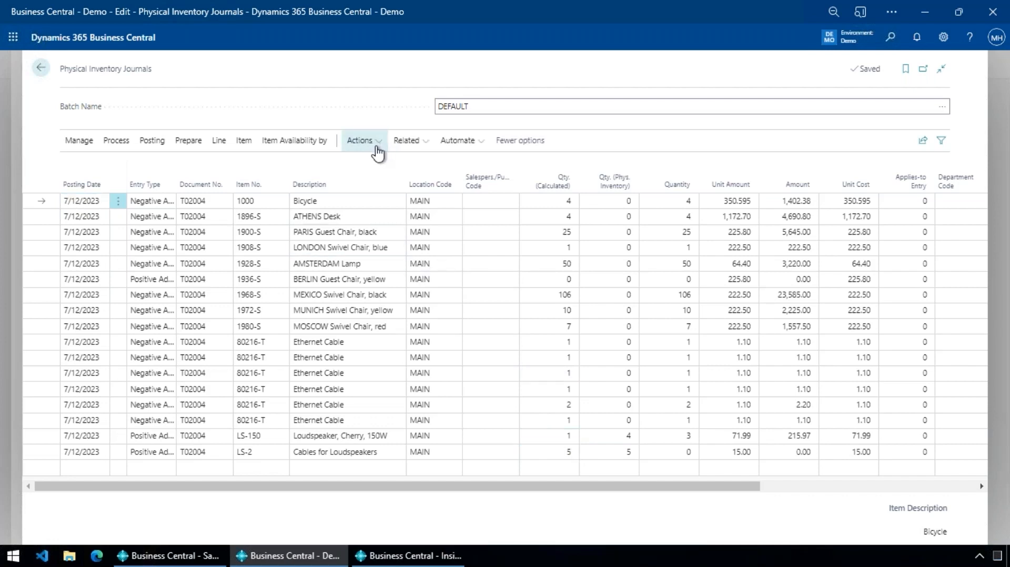
{"action": "left_click", "coordinate": [377, 149]}
{"action": "mouse_move", "coordinate": [388, 162]}
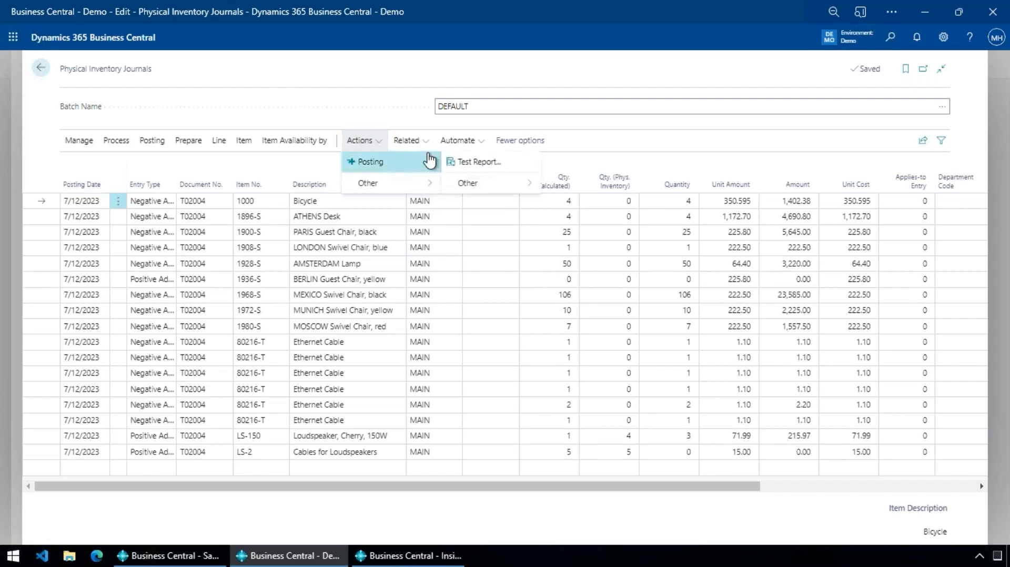
{"action": "left_click", "coordinate": [486, 163]}
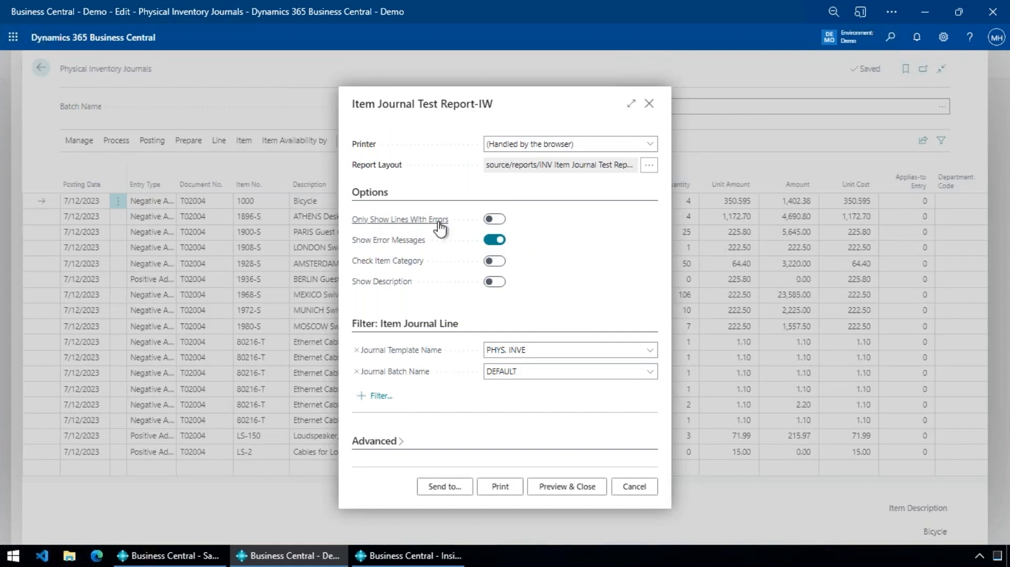
{"action": "mouse_move", "coordinate": [441, 228]}
{"action": "left_click", "coordinate": [495, 219]}
{"action": "left_click", "coordinate": [581, 488]}
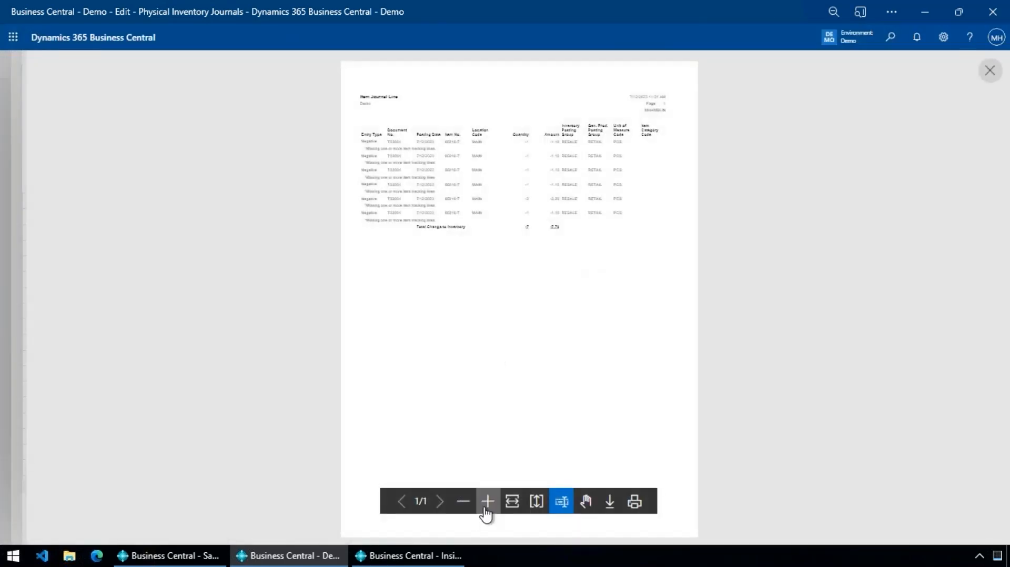
{"action": "left_click", "coordinate": [488, 501]}
{"action": "scroll", "coordinate": [460, 341], "scroll_direction": "up", "scroll_amount": 3}
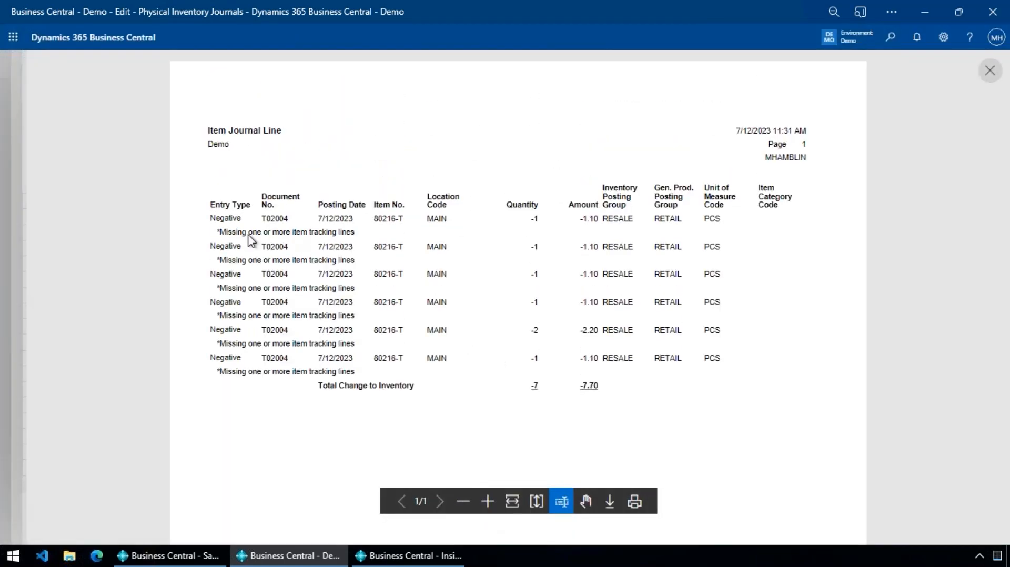
{"action": "left_click_drag", "start_coordinate": [213, 233], "coordinate": [252, 232]}
{"action": "left_click", "coordinate": [258, 269]}
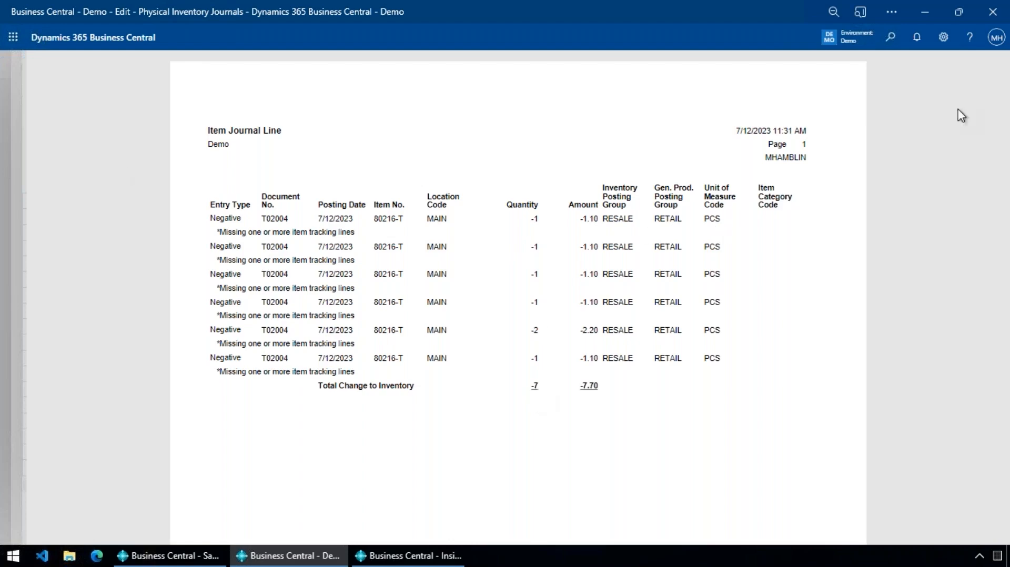
Step: Close the report, return to the count card, and enable Set Item Tracking Lines in the posting settings
{"action": "left_click", "coordinate": [997, 69]}
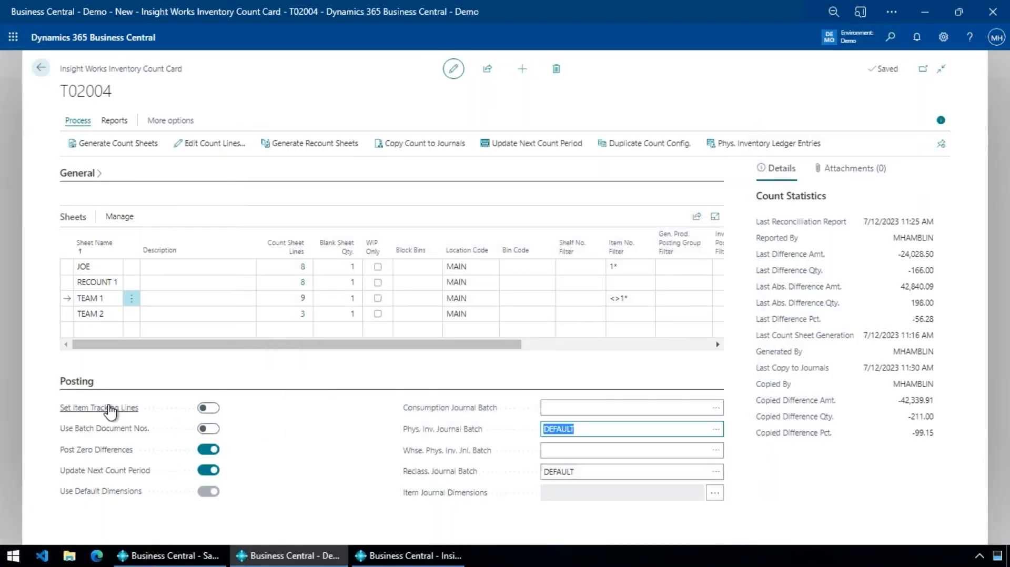
{"action": "left_click", "coordinate": [209, 409]}
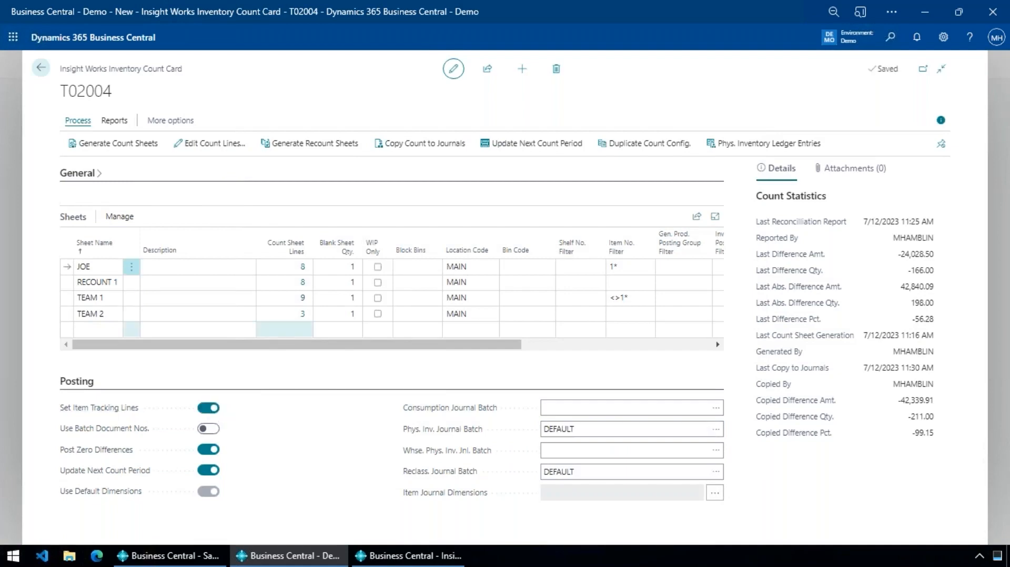
Step: Transfer all MAIN count sheets to the journals again, deleting the existing DEFAULT physical inventory journal entries and declining to deactivate the count
{"action": "left_click", "coordinate": [409, 153]}
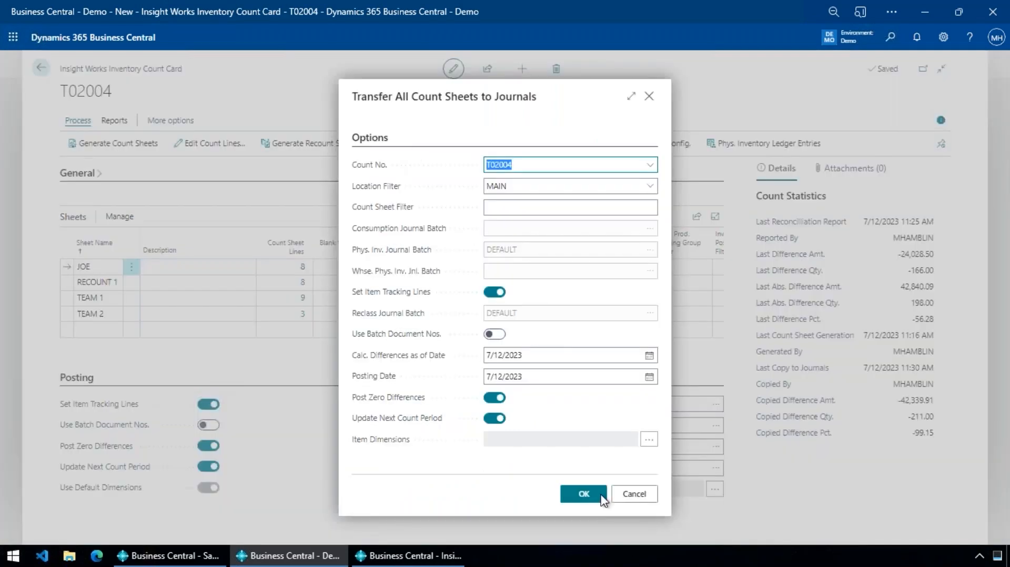
{"action": "left_click", "coordinate": [584, 493]}
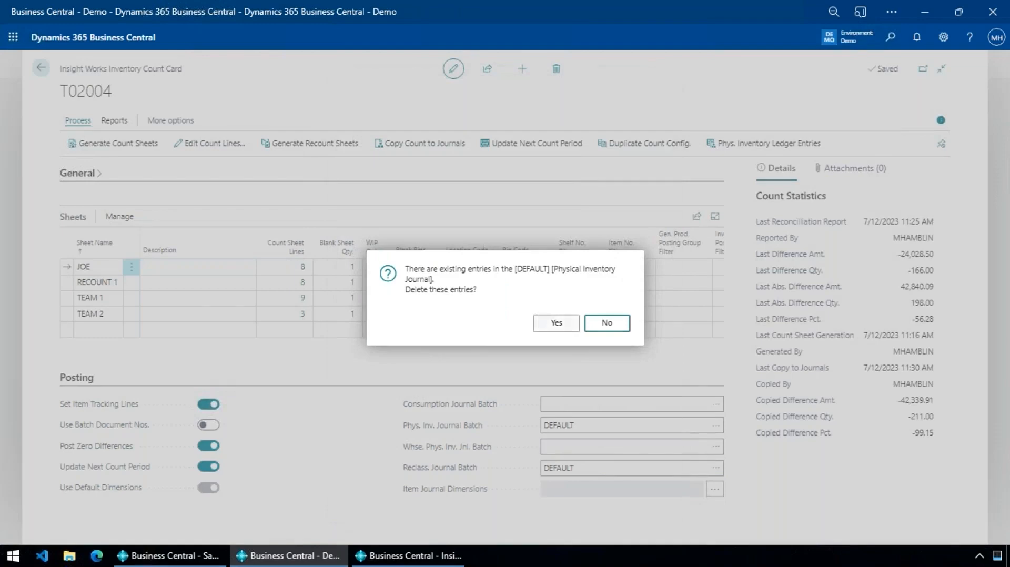
{"action": "left_click", "coordinate": [556, 323]}
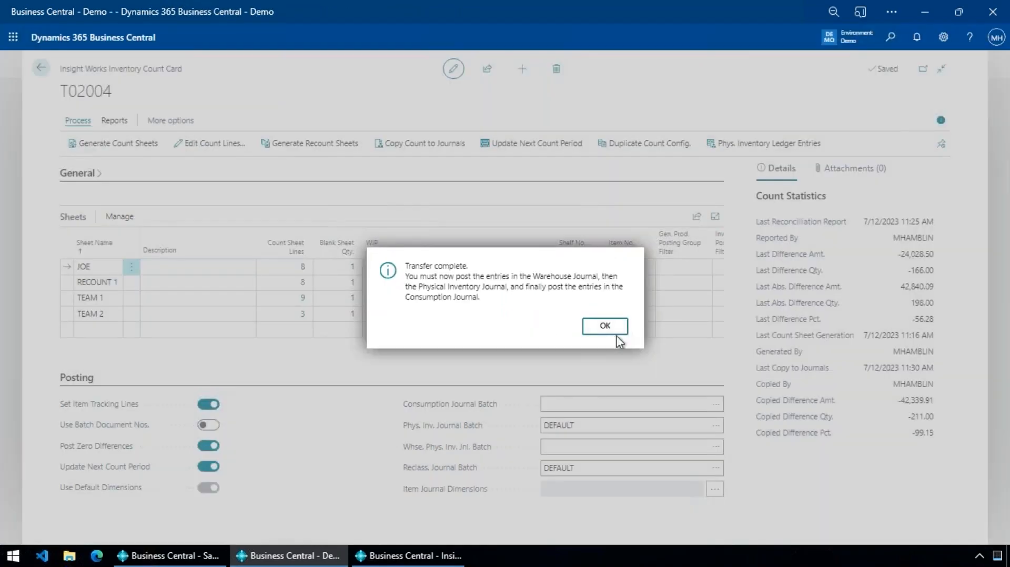
{"action": "left_click", "coordinate": [606, 326]}
{"action": "left_click", "coordinate": [608, 323]}
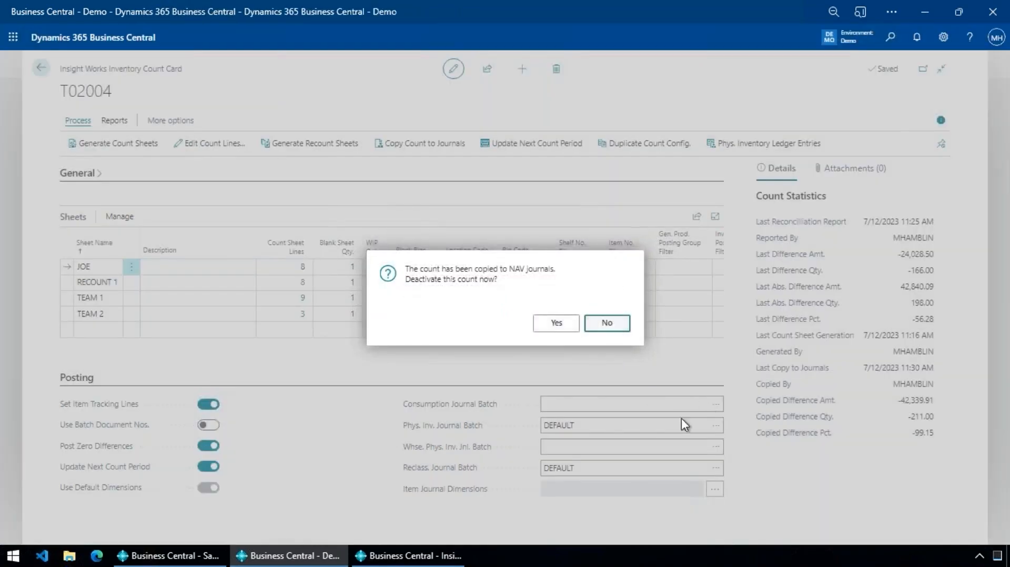
Step: Open the DEFAULT physical inventory journal for editing and check the item tracking lines of the first Ethernet Cable line
{"action": "left_click", "coordinate": [716, 425]}
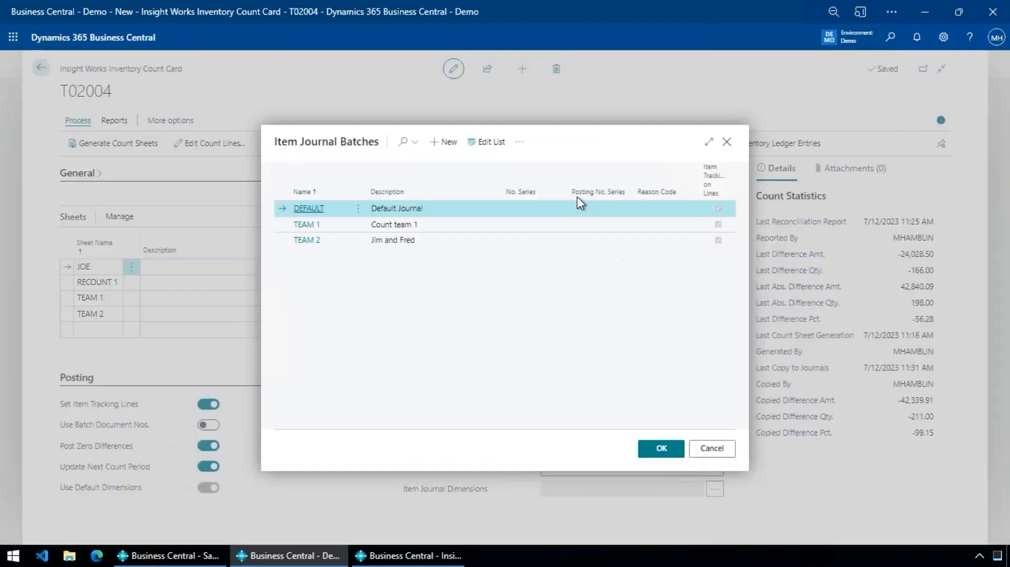
{"action": "left_click", "coordinate": [519, 141]}
{"action": "left_click", "coordinate": [466, 184]}
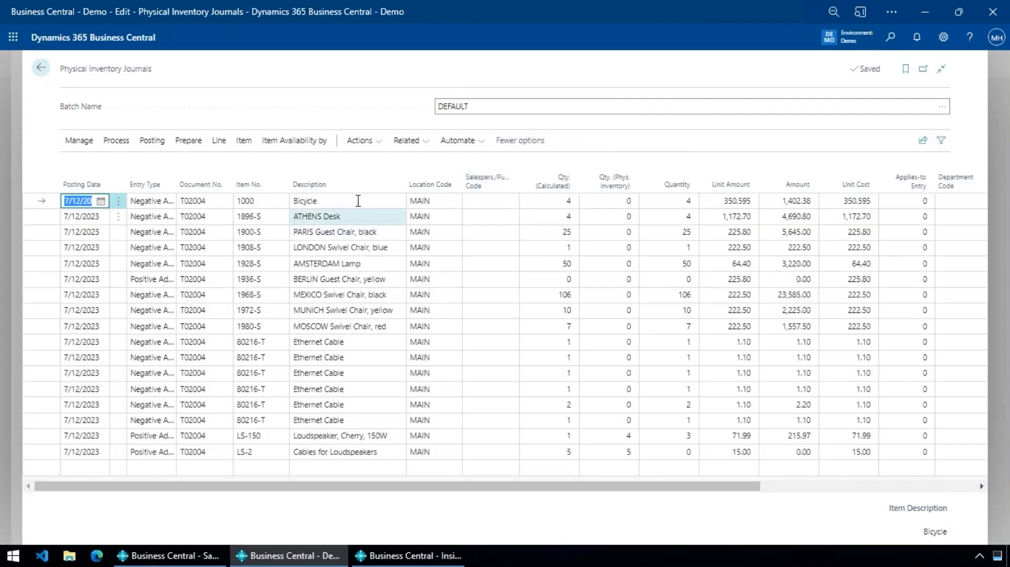
{"action": "left_click", "coordinate": [330, 344]}
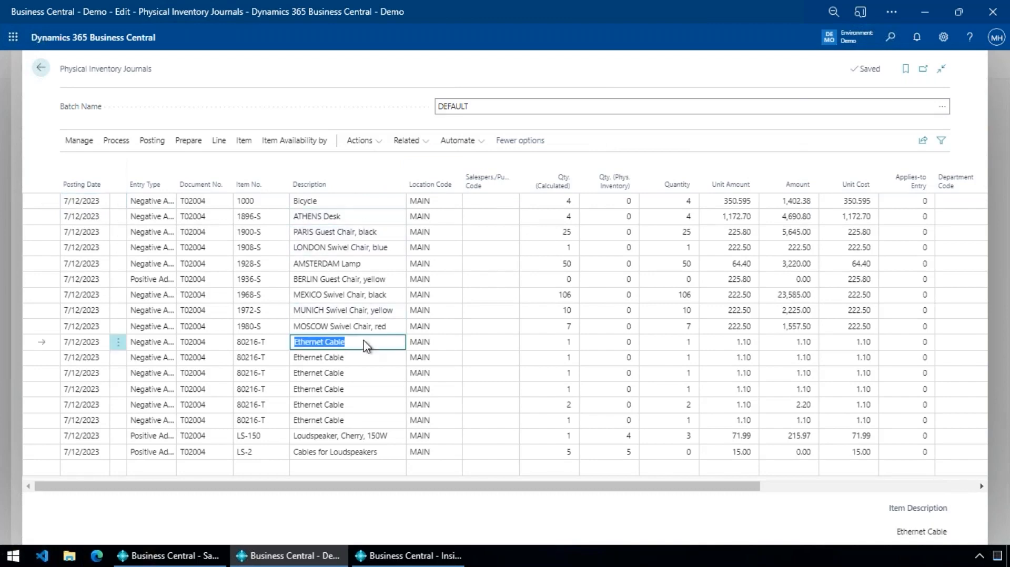
{"action": "key", "text": "ctrl+alt+i"}
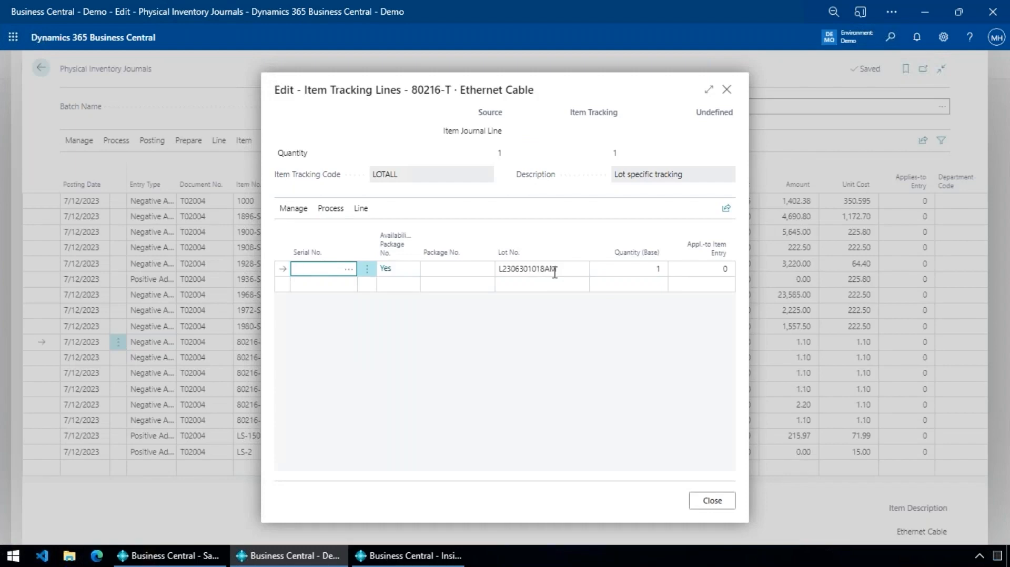
{"action": "key", "text": "Escape"}
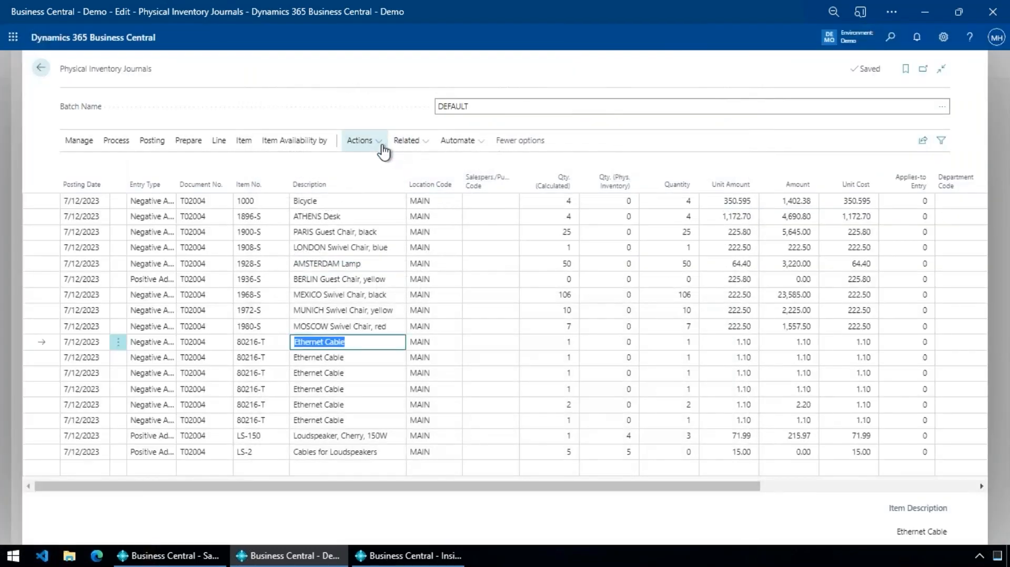
Step: Preview the journal's test report with Show Error Messages enabled, examine its lines, and return to the count card
{"action": "left_click", "coordinate": [382, 149]}
{"action": "mouse_move", "coordinate": [372, 162]}
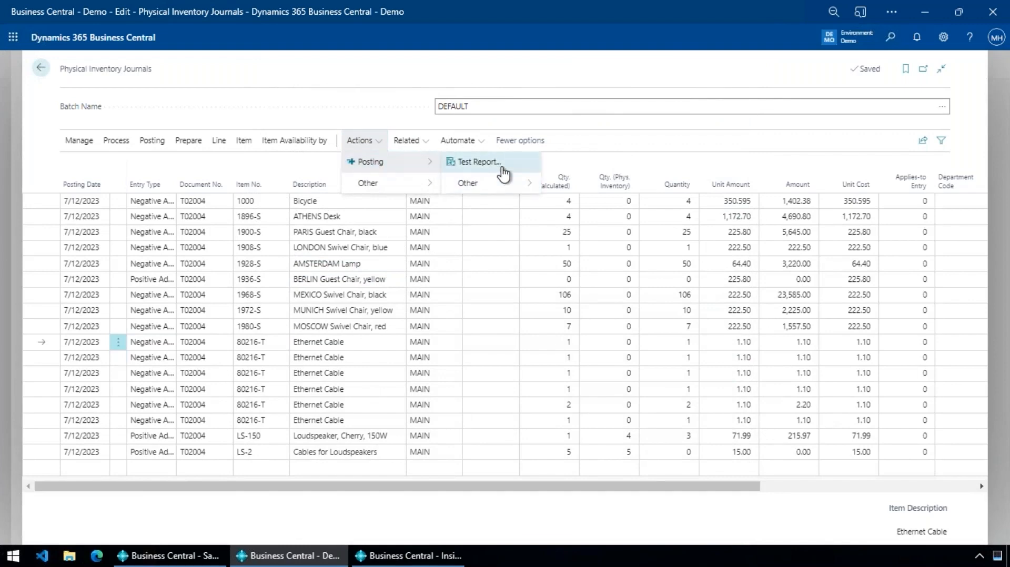
{"action": "left_click", "coordinate": [500, 162]}
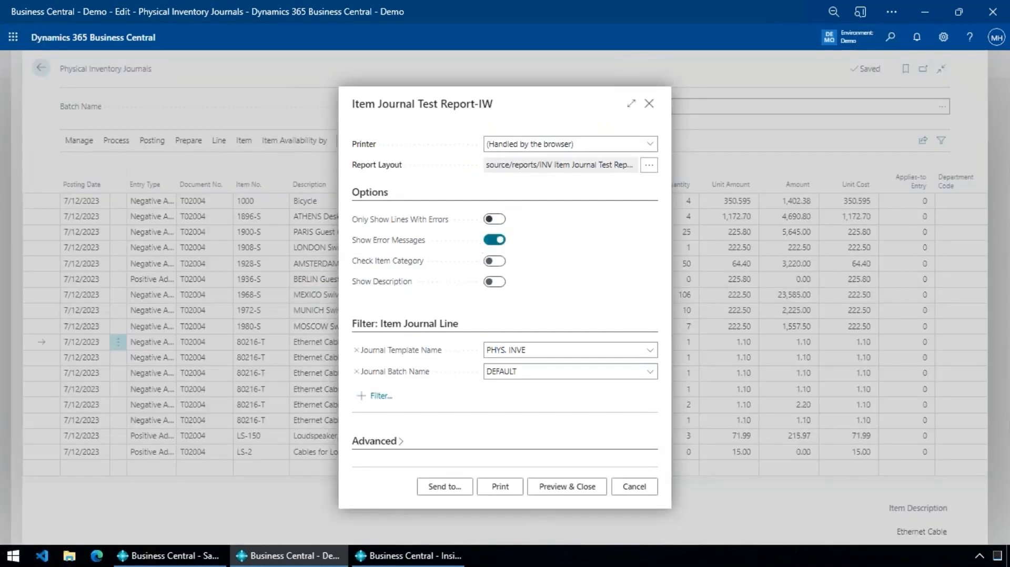
{"action": "left_click", "coordinate": [577, 491]}
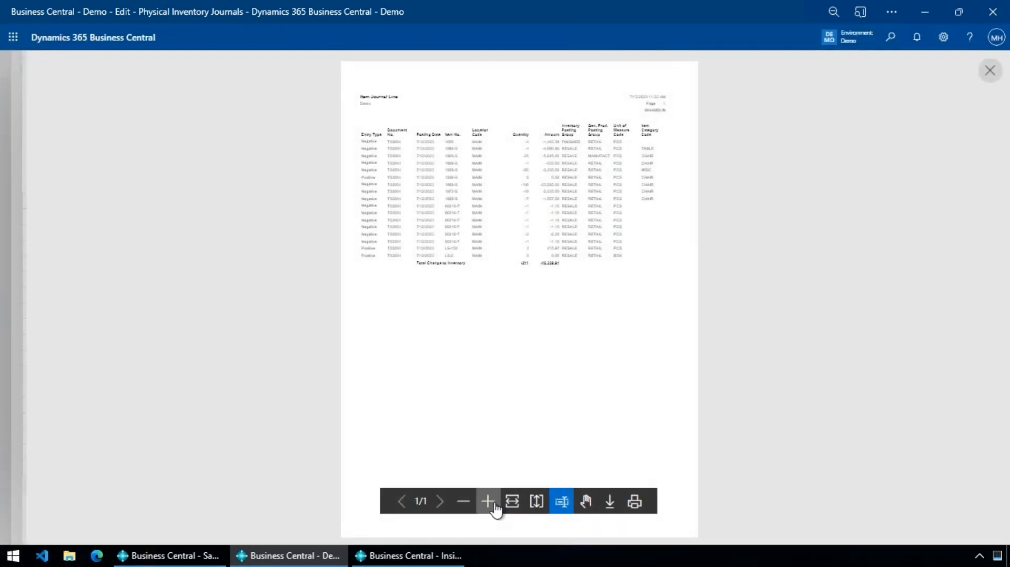
{"action": "left_click", "coordinate": [488, 501]}
{"action": "scroll", "coordinate": [440, 259], "scroll_direction": "up", "scroll_amount": 4}
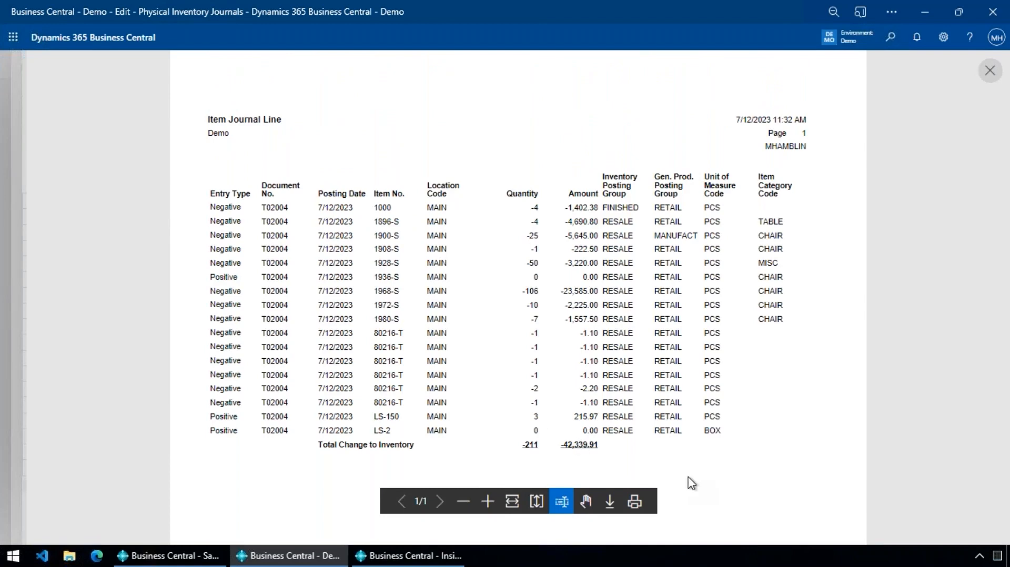
{"action": "left_click", "coordinate": [990, 72]}
{"action": "left_click", "coordinate": [33, 68]}
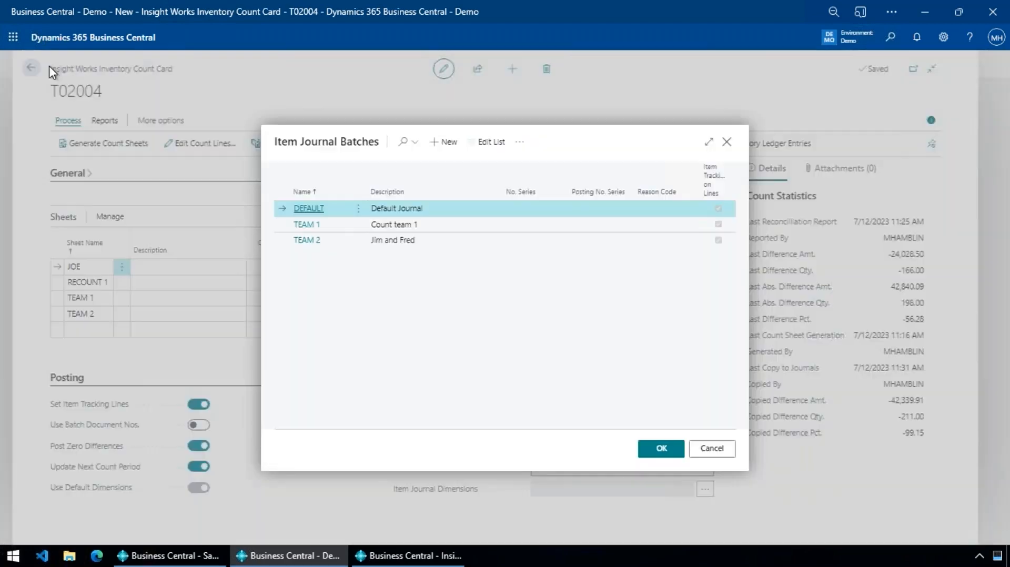
{"action": "left_click", "coordinate": [726, 456]}
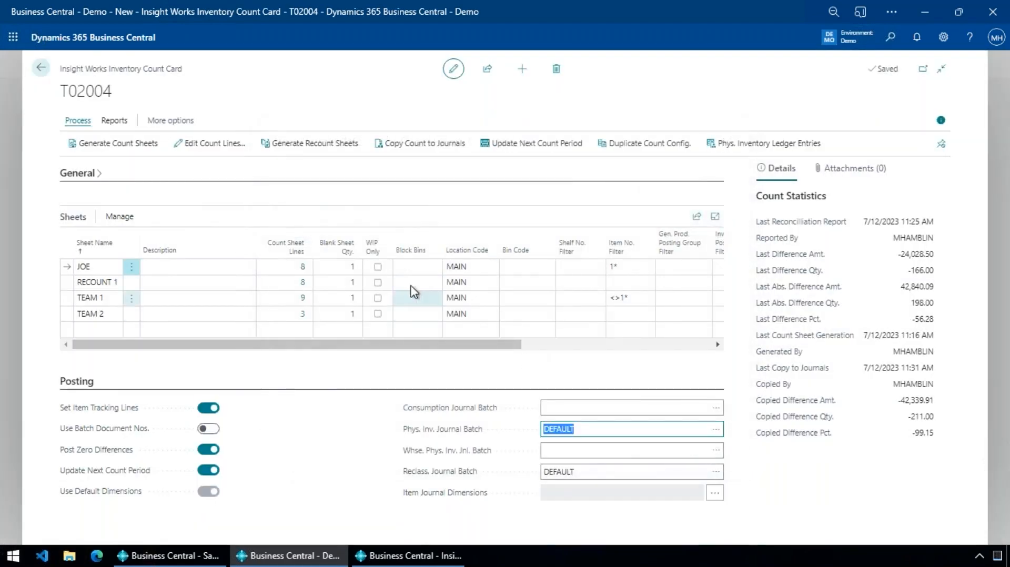
Step: Collapse the posting settings, review the cycle count options for generating count sheets, and cancel without generating
{"action": "left_click", "coordinate": [85, 382]}
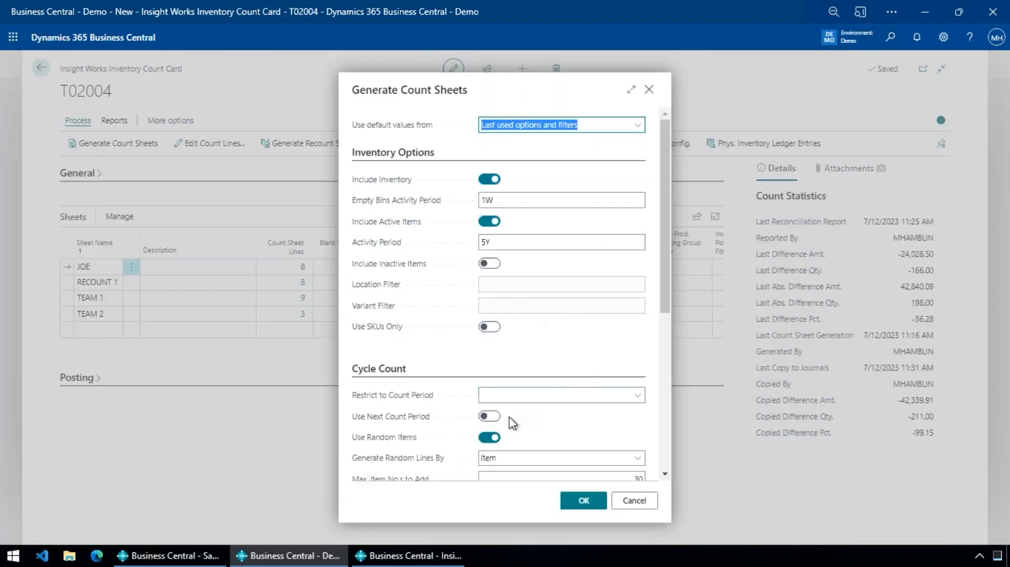
{"action": "scroll", "coordinate": [505, 416], "scroll_direction": "down", "scroll_amount": 2}
{"action": "left_click", "coordinate": [525, 388]}
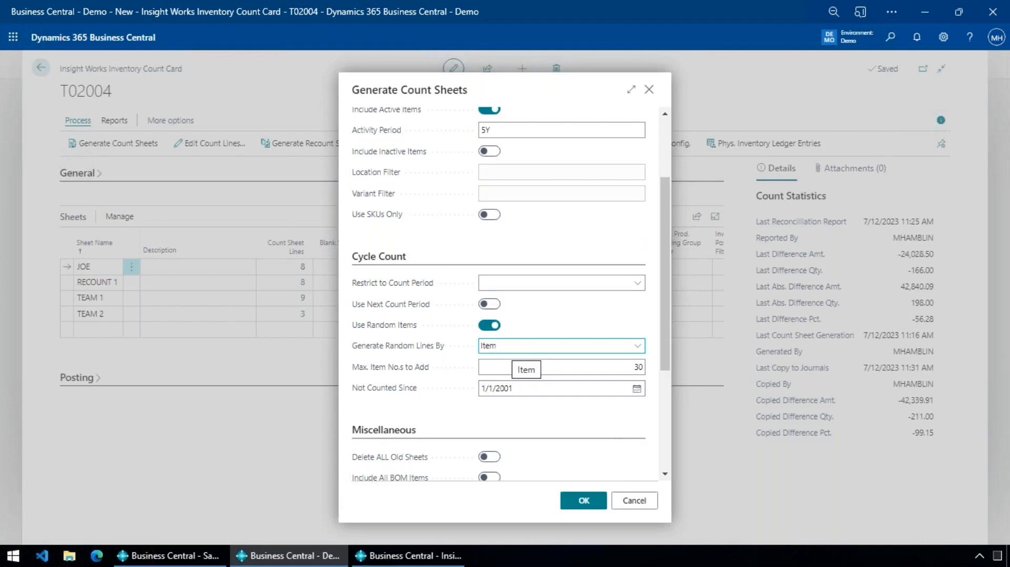
{"action": "left_click", "coordinate": [633, 501]}
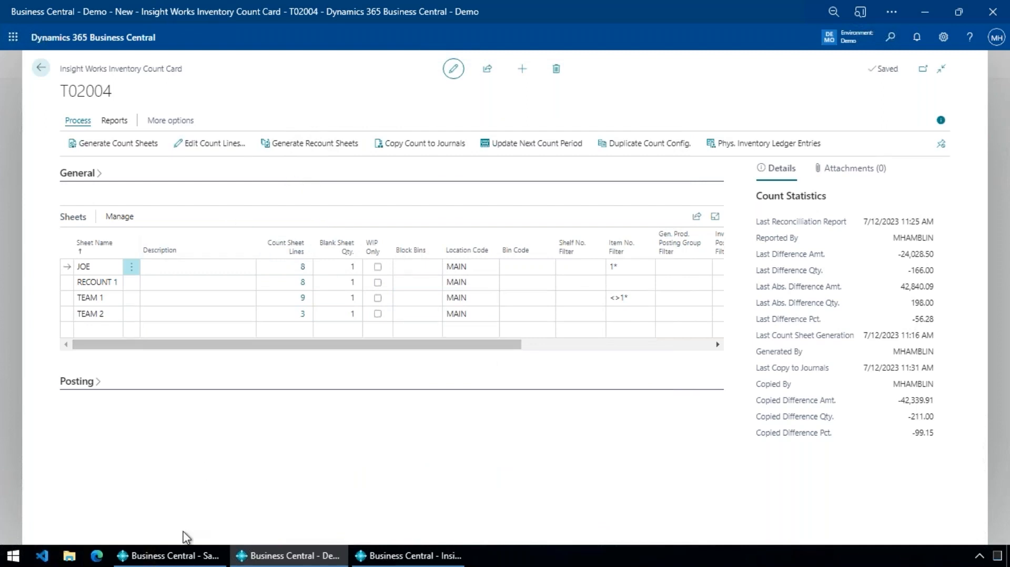
Step: Switch to the Sandbox environment, open the Cycle Count Schedules list, and compare the cycle count frequencies of the schedules
{"action": "left_click", "coordinate": [179, 554]}
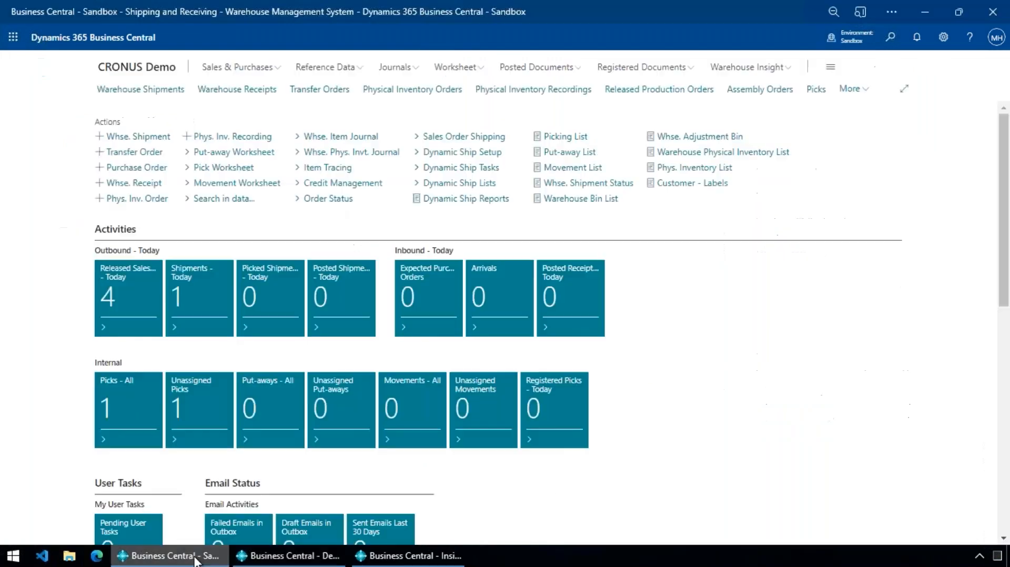
{"action": "left_click", "coordinate": [851, 89]}
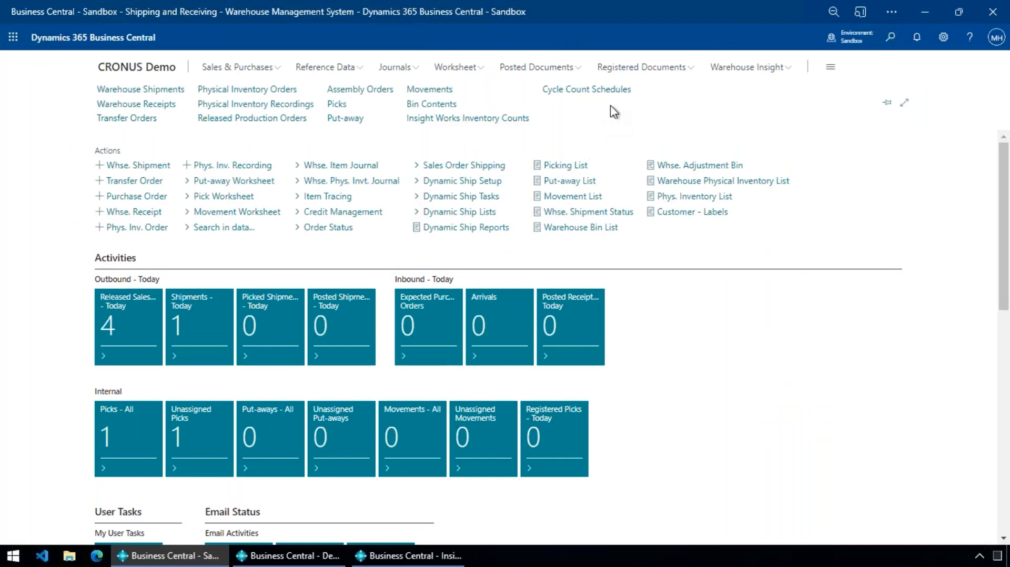
{"action": "left_click", "coordinate": [620, 91]}
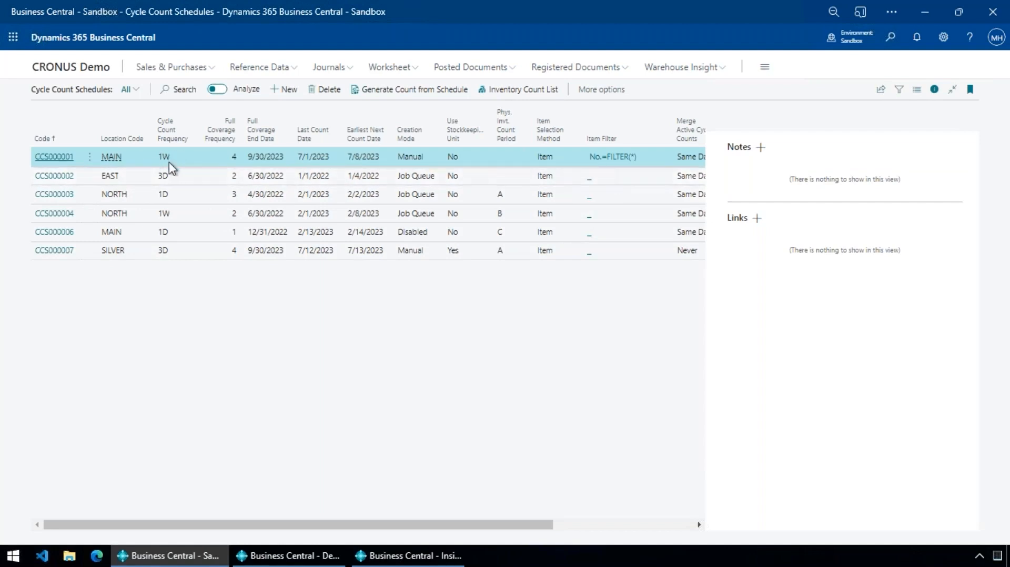
{"action": "left_click", "coordinate": [173, 179]}
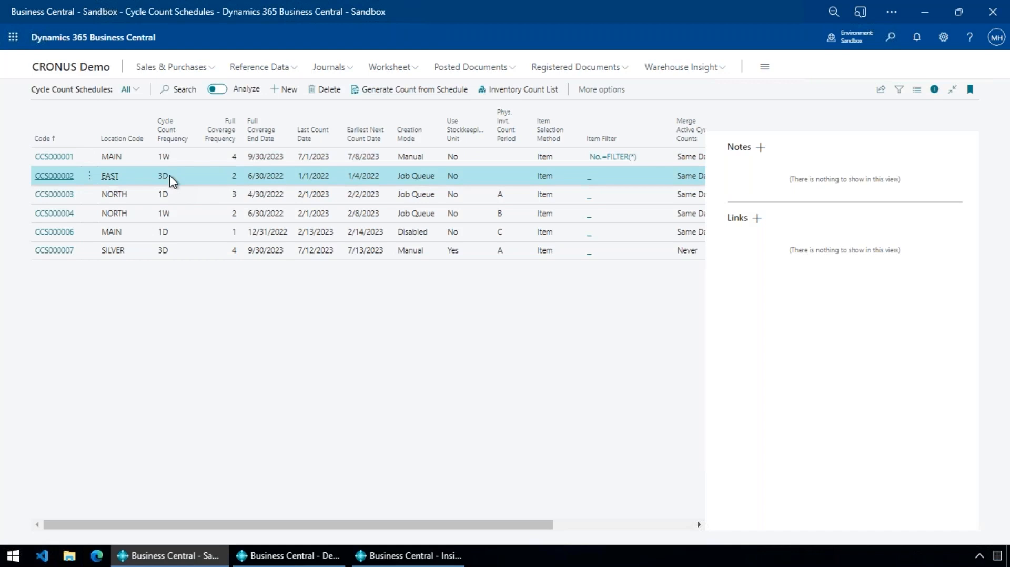
{"action": "left_click", "coordinate": [168, 202]}
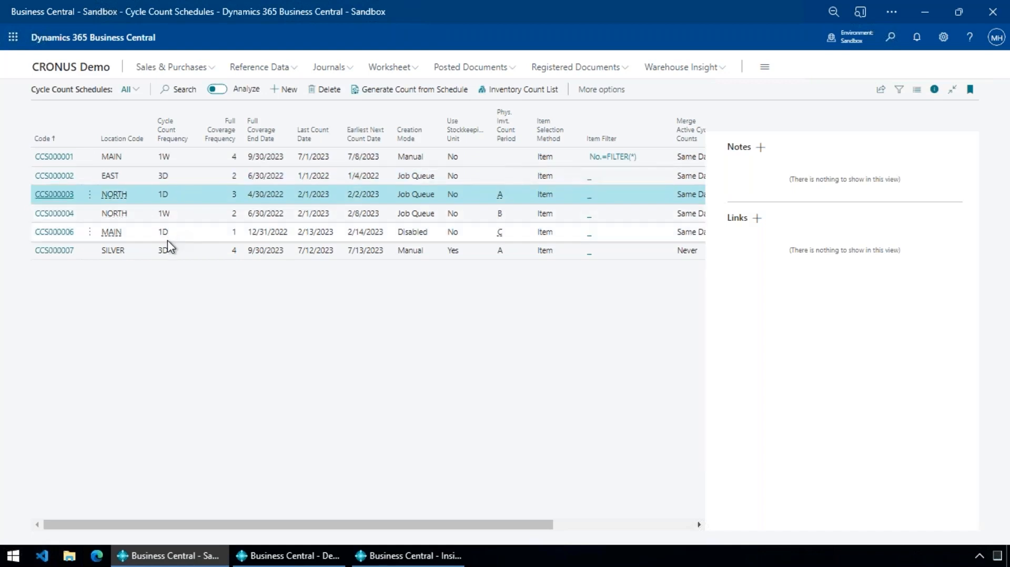
{"action": "left_click", "coordinate": [167, 255]}
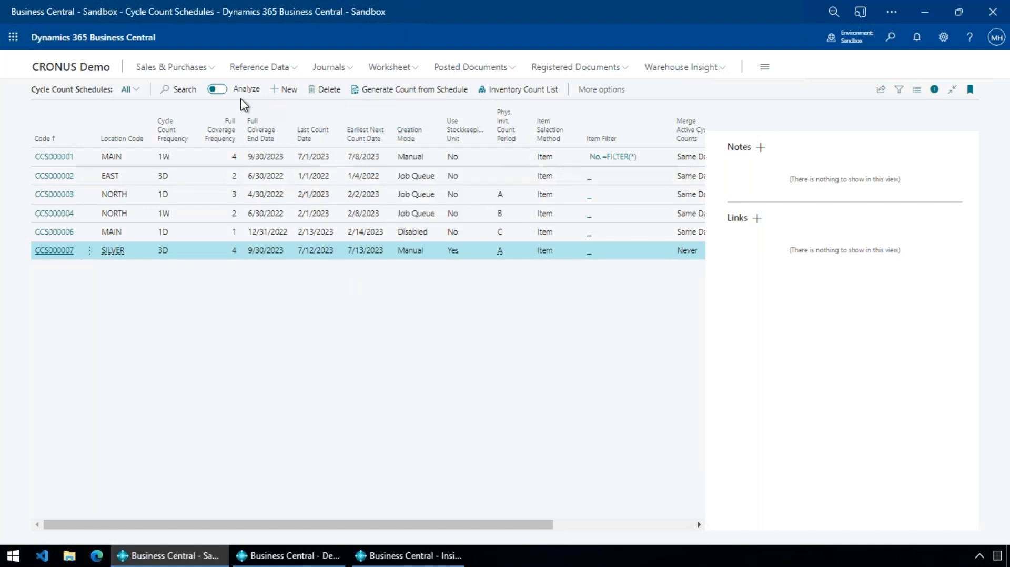
Step: Create a new cycle count schedule for location SILVER and assign it the MAIN_COUNT calendar
{"action": "left_click", "coordinate": [276, 93]}
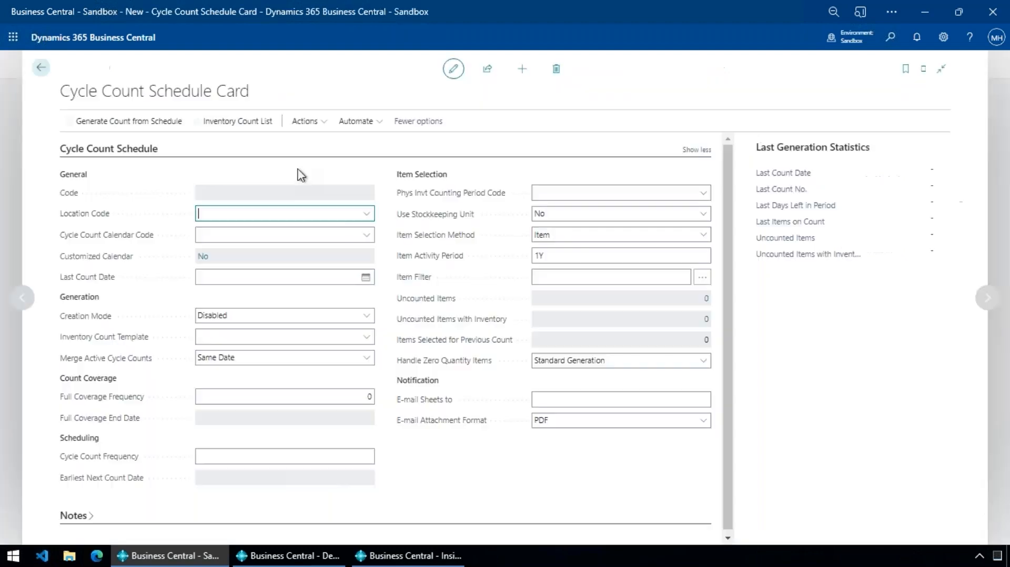
{"action": "left_click", "coordinate": [348, 230]}
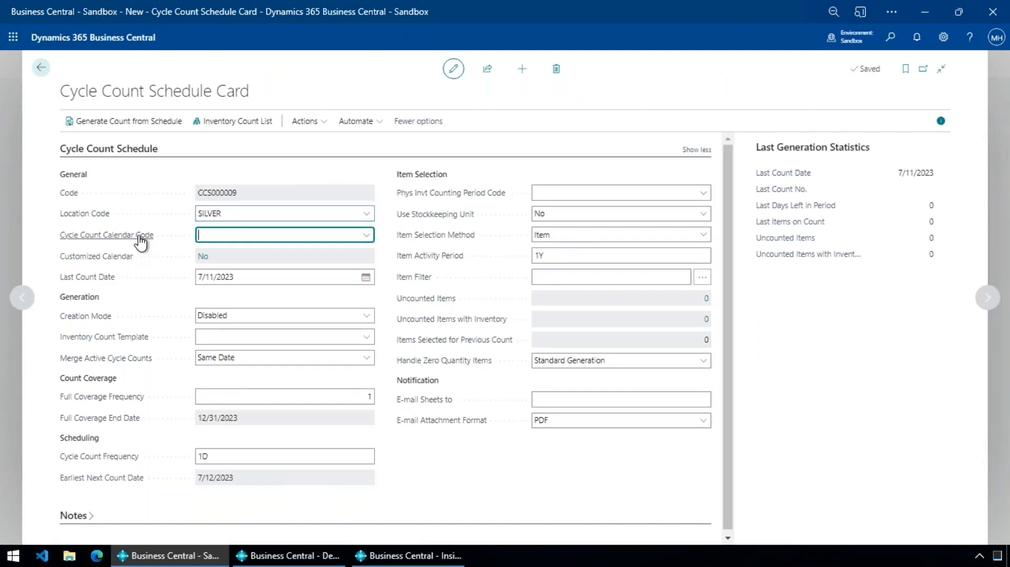
{"action": "mouse_move", "coordinate": [141, 241]}
{"action": "left_click", "coordinate": [366, 234]}
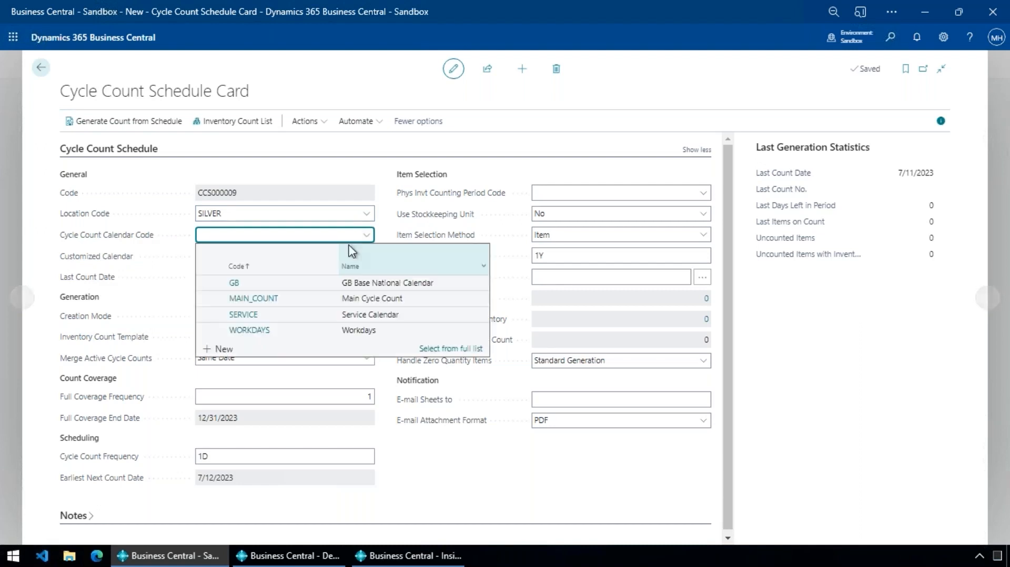
{"action": "left_click", "coordinate": [261, 297]}
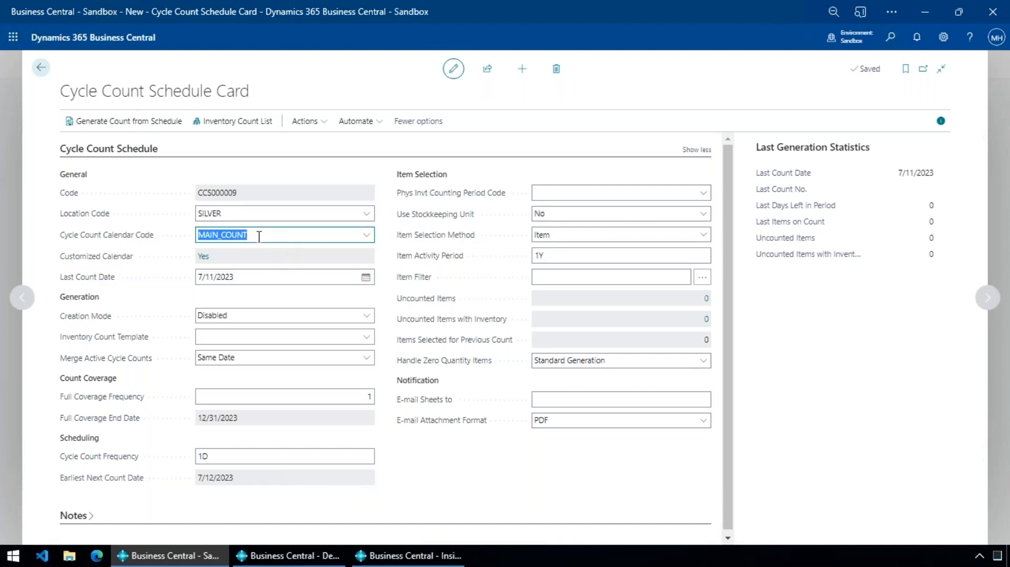
Step: Open the schedule's customized calendar entries and examine which July and August 2023 dates are marked as nonworking
{"action": "left_click", "coordinate": [208, 259]}
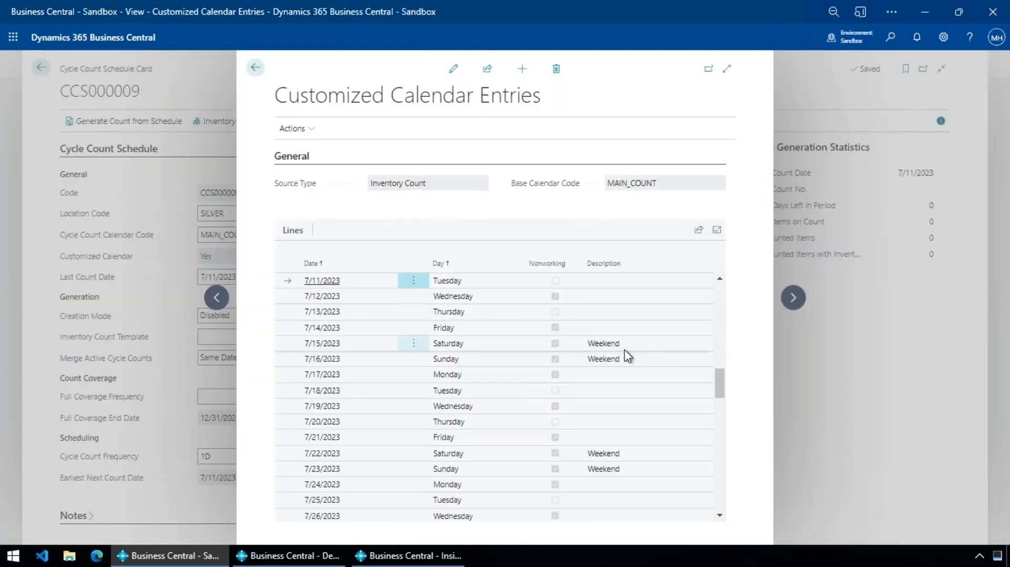
{"action": "left_click", "coordinate": [531, 379]}
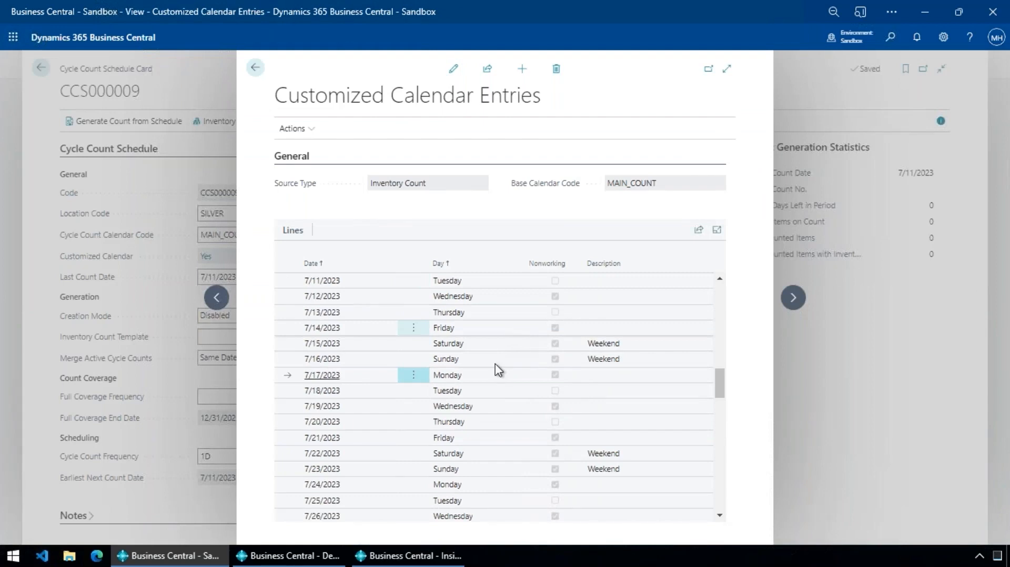
{"action": "scroll", "coordinate": [490, 388], "scroll_direction": "down", "scroll_amount": 1}
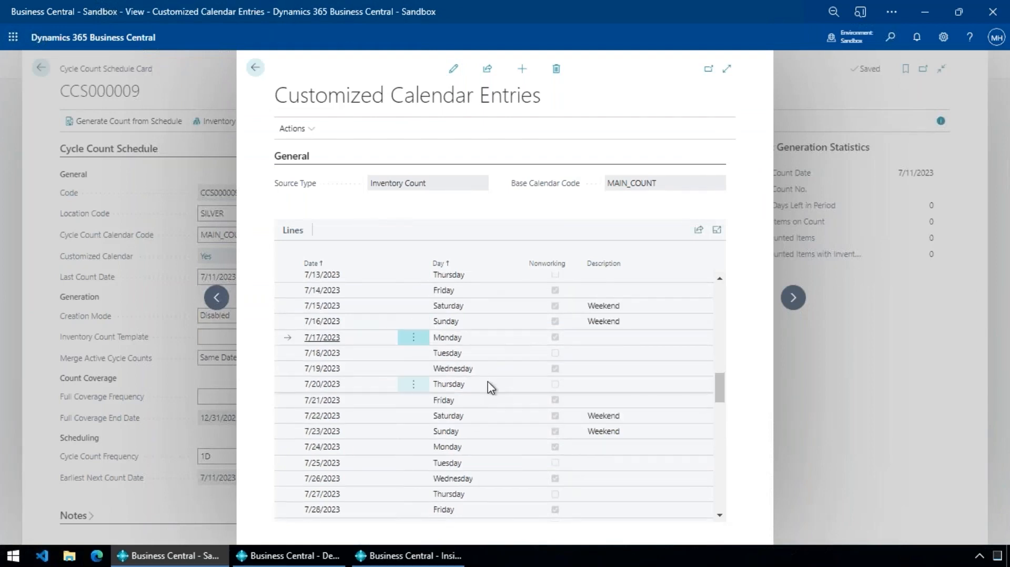
{"action": "left_click", "coordinate": [491, 371]}
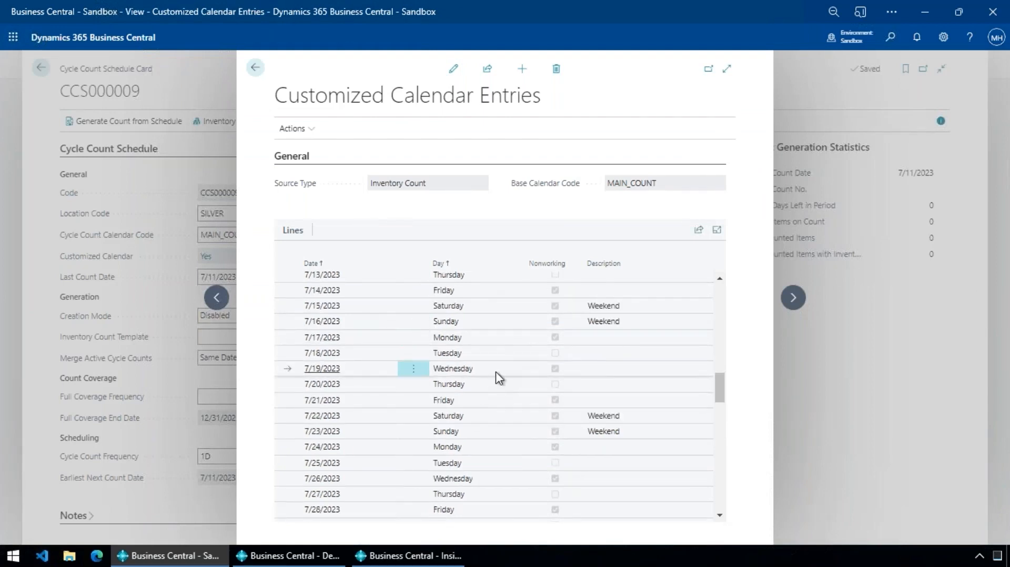
{"action": "left_click", "coordinate": [572, 354]}
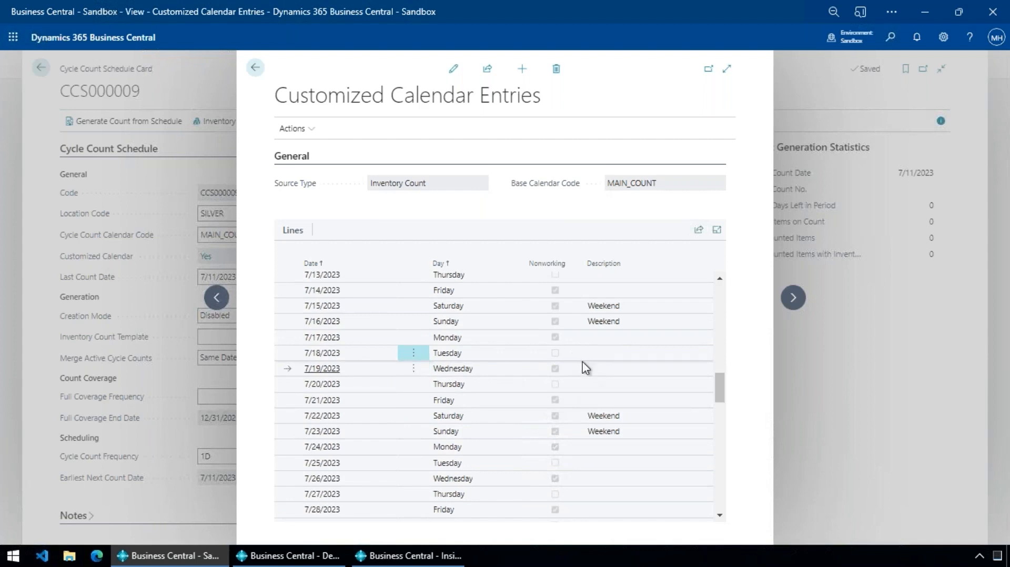
{"action": "left_click", "coordinate": [584, 392]}
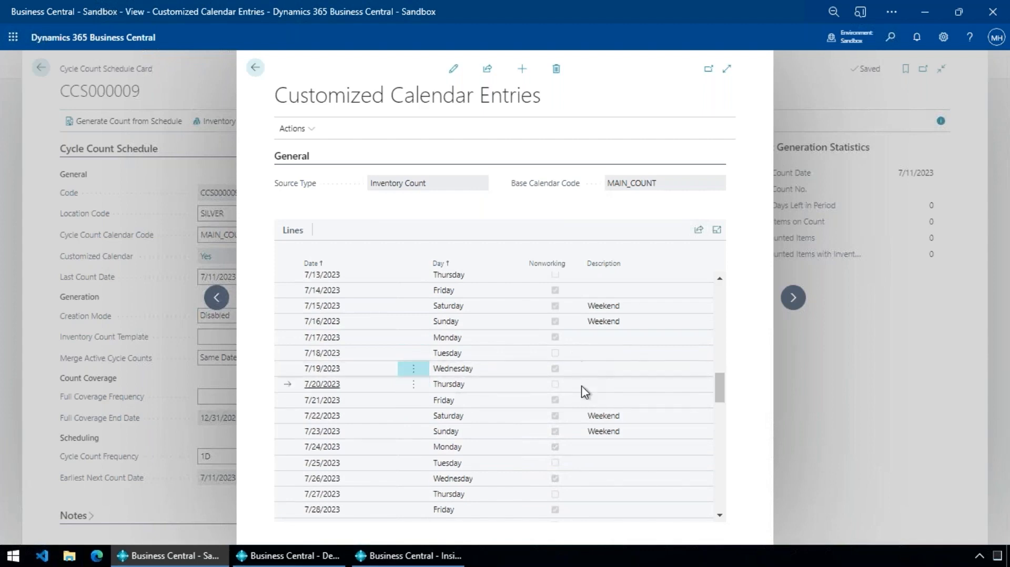
{"action": "scroll", "coordinate": [583, 395], "scroll_direction": "down", "scroll_amount": 3}
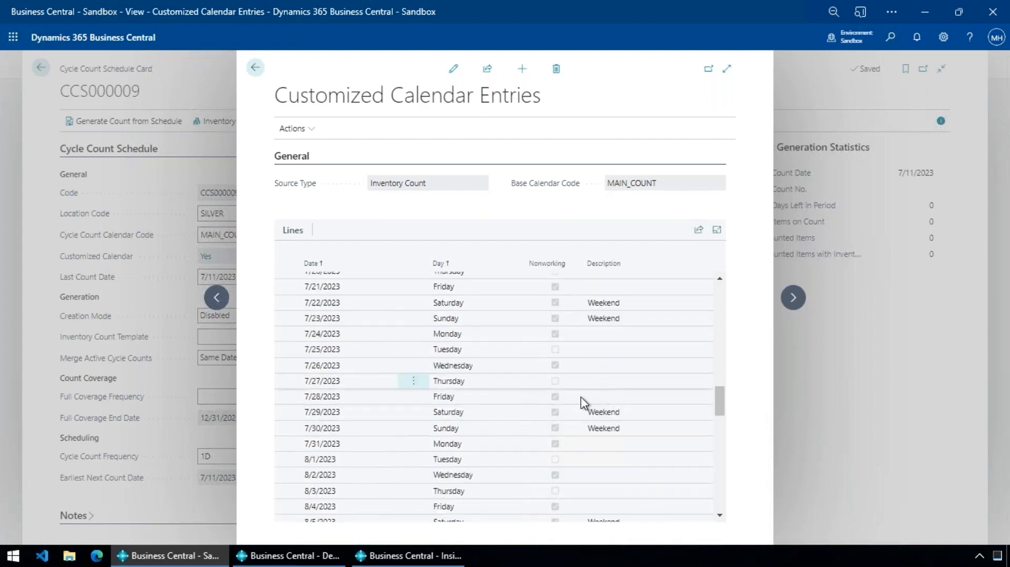
Step: Close the customized calendar entries and set the cycle count schedule's creation mode to Manual
{"action": "scroll", "coordinate": [581, 399], "scroll_direction": "up", "scroll_amount": 5}
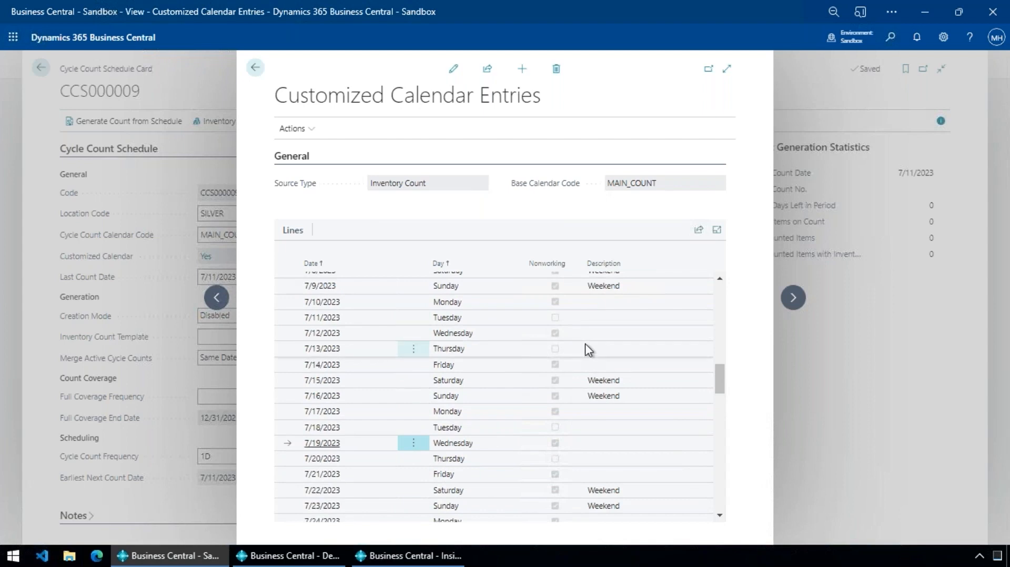
{"action": "left_click", "coordinate": [255, 69]}
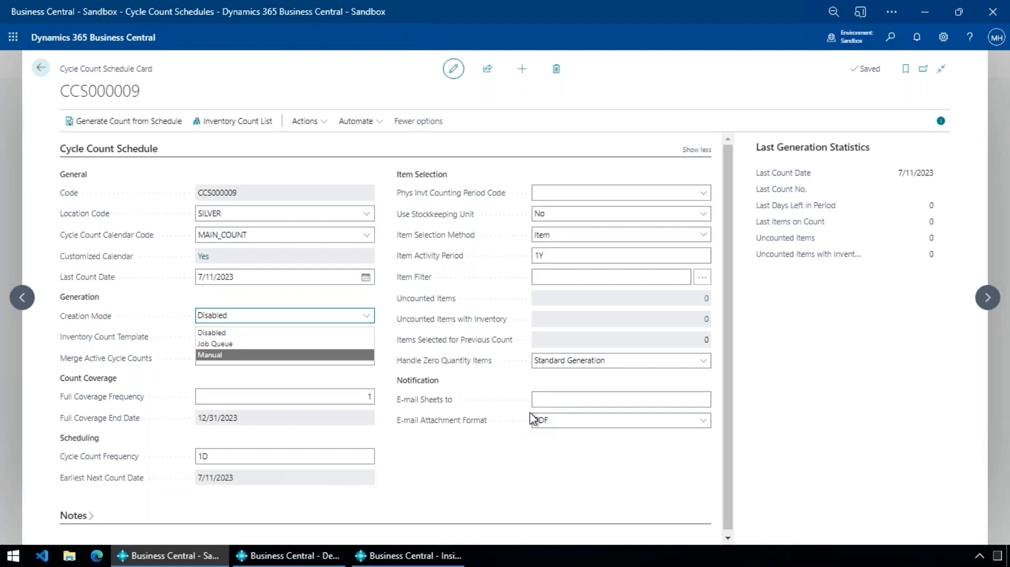
{"action": "left_click", "coordinate": [563, 427]}
{"action": "left_click", "coordinate": [564, 426]}
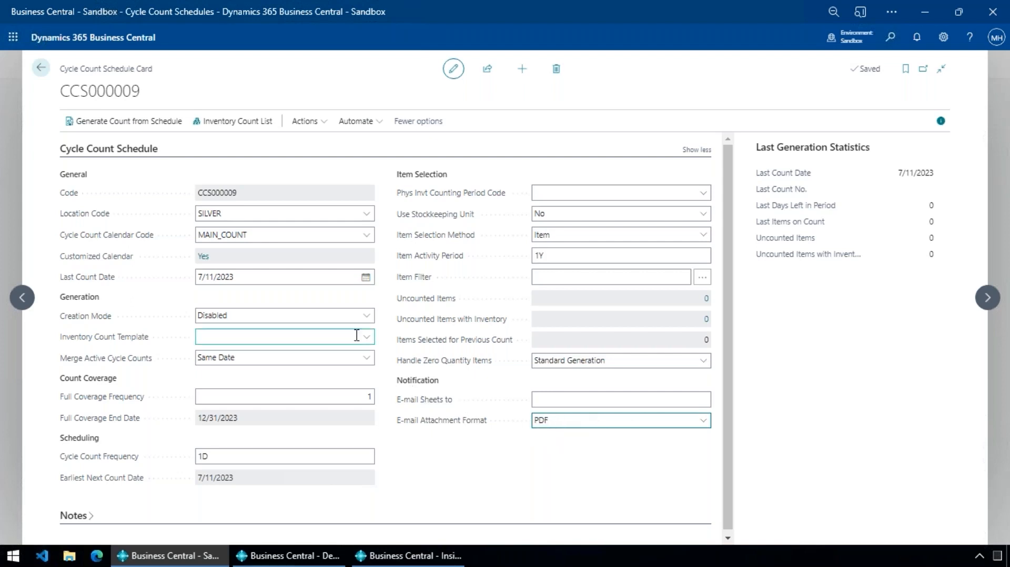
{"action": "left_click", "coordinate": [363, 316]}
{"action": "left_click", "coordinate": [209, 355]}
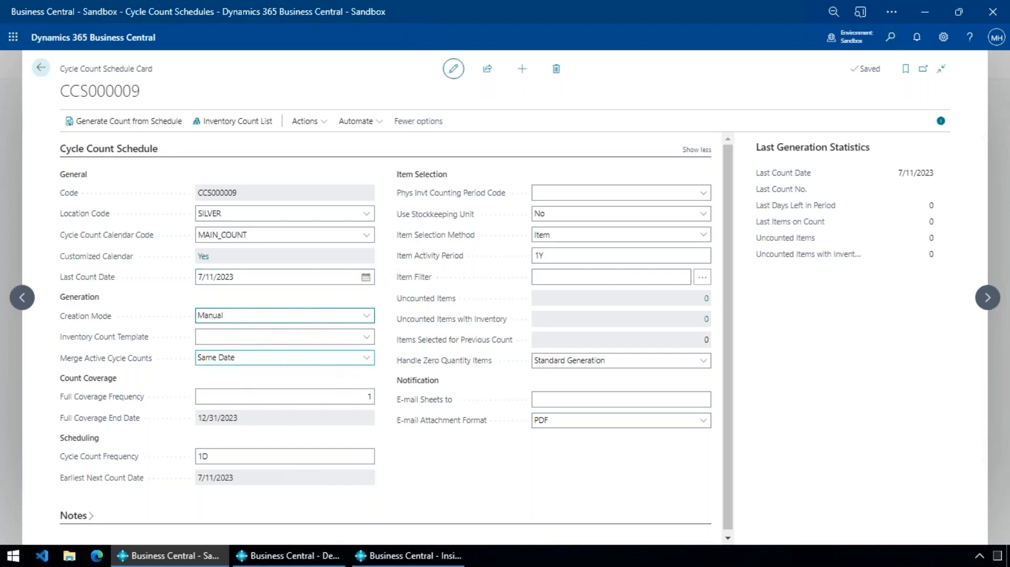
Step: Open the Standard Cycle Count Template PHIO00002 from the full template list, review its sheets and posting settings, and return without selecting a template
{"action": "left_click", "coordinate": [285, 335]}
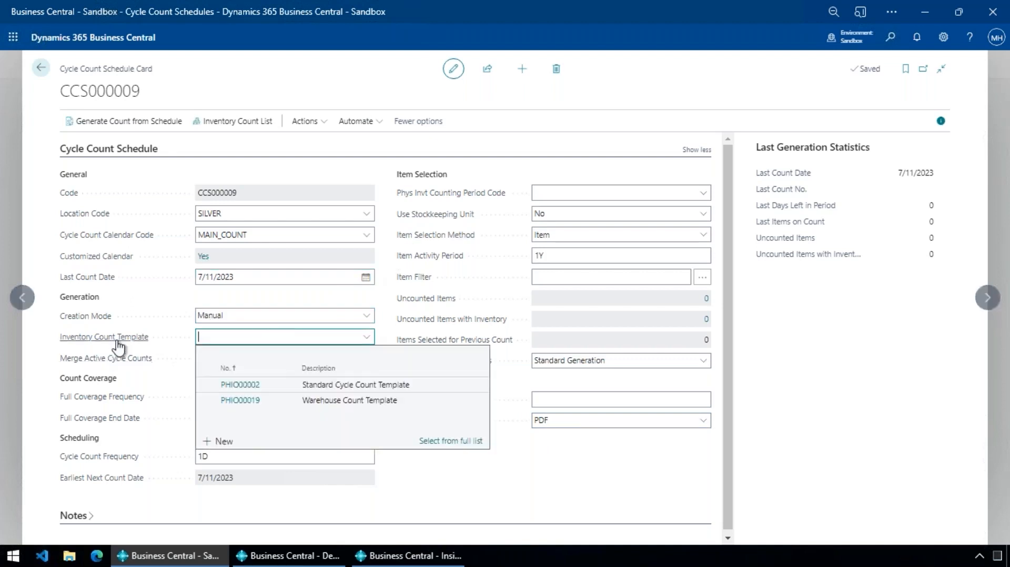
{"action": "left_click", "coordinate": [448, 442]}
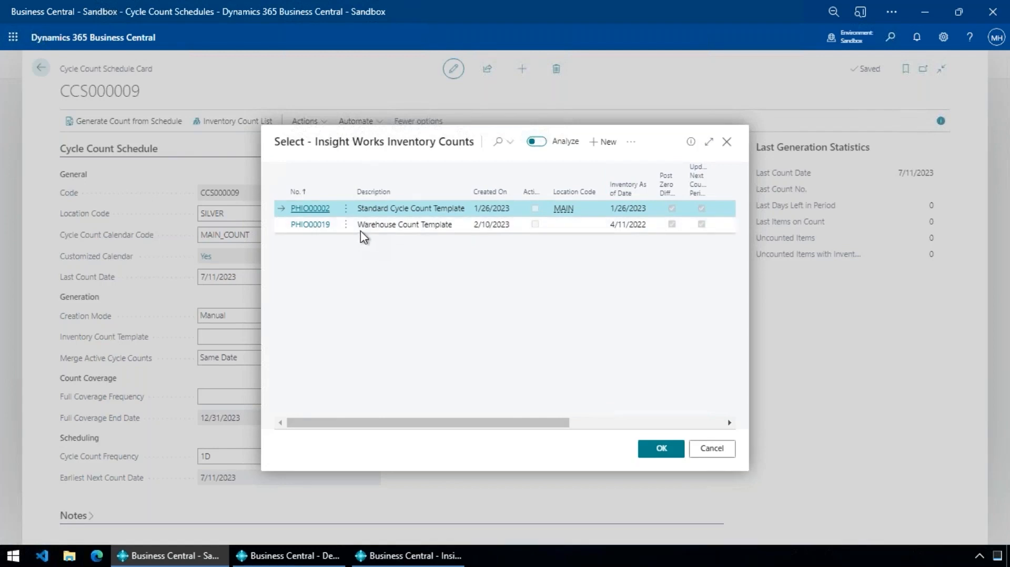
{"action": "left_click", "coordinate": [346, 212]}
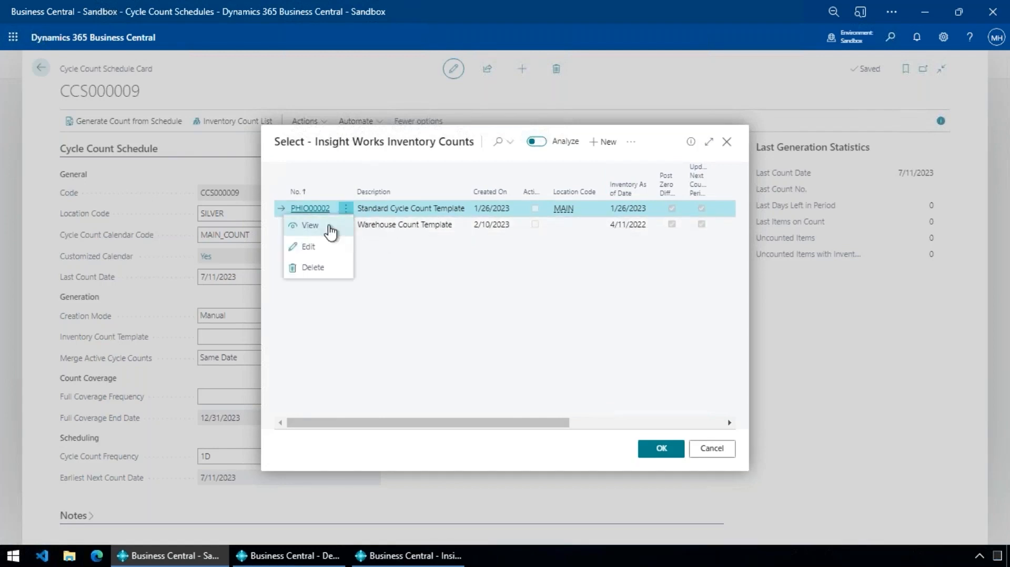
{"action": "left_click", "coordinate": [315, 250]}
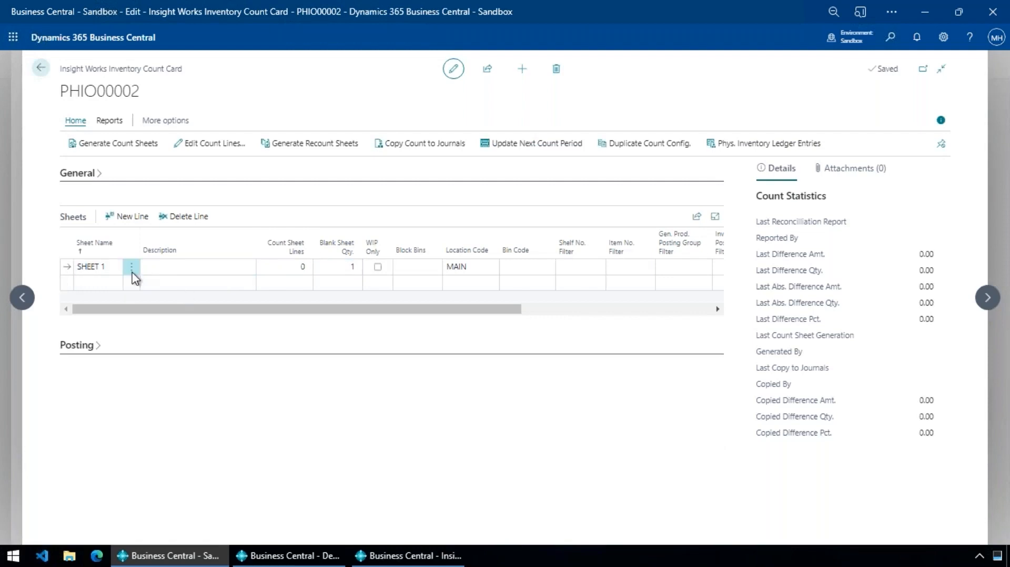
{"action": "left_click_drag", "start_coordinate": [368, 311], "coordinate": [264, 332]}
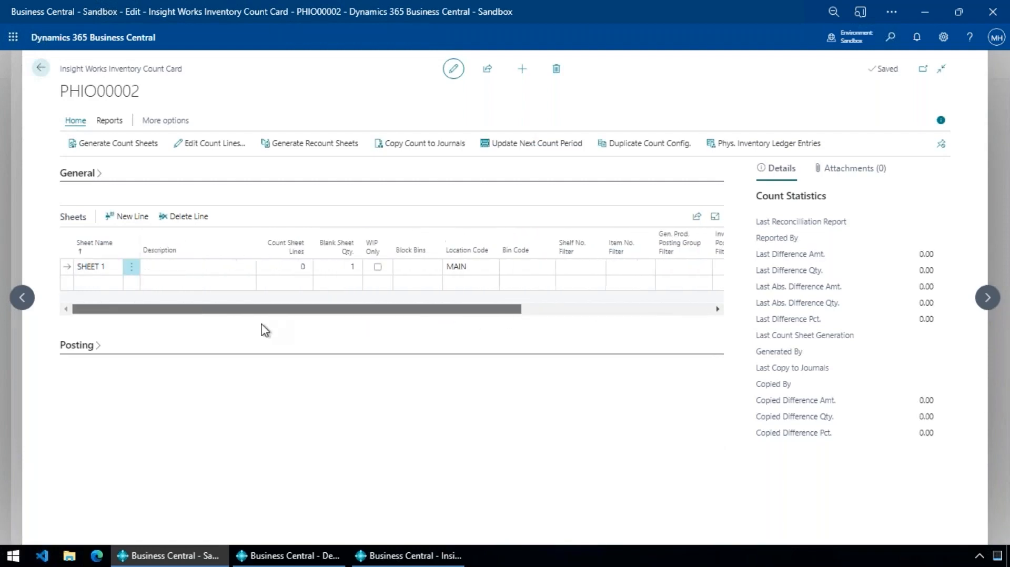
{"action": "left_click", "coordinate": [86, 346]}
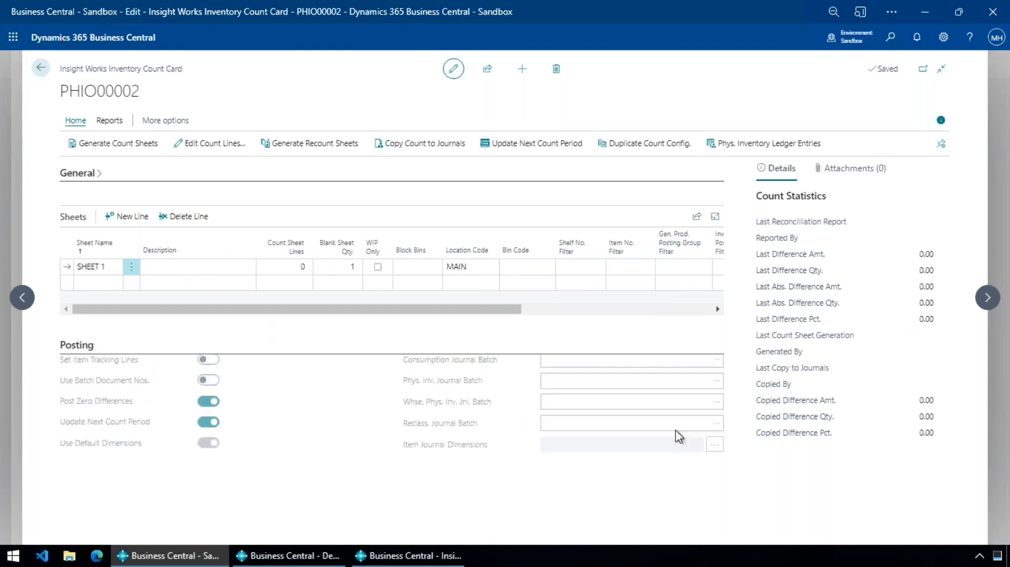
{"action": "left_click", "coordinate": [76, 346]}
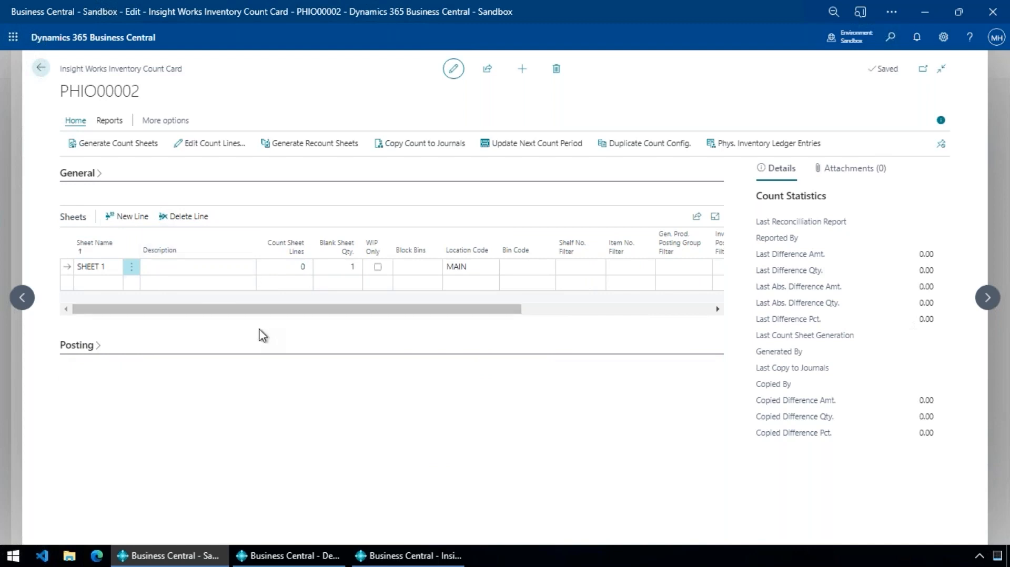
{"action": "left_click", "coordinate": [149, 273]}
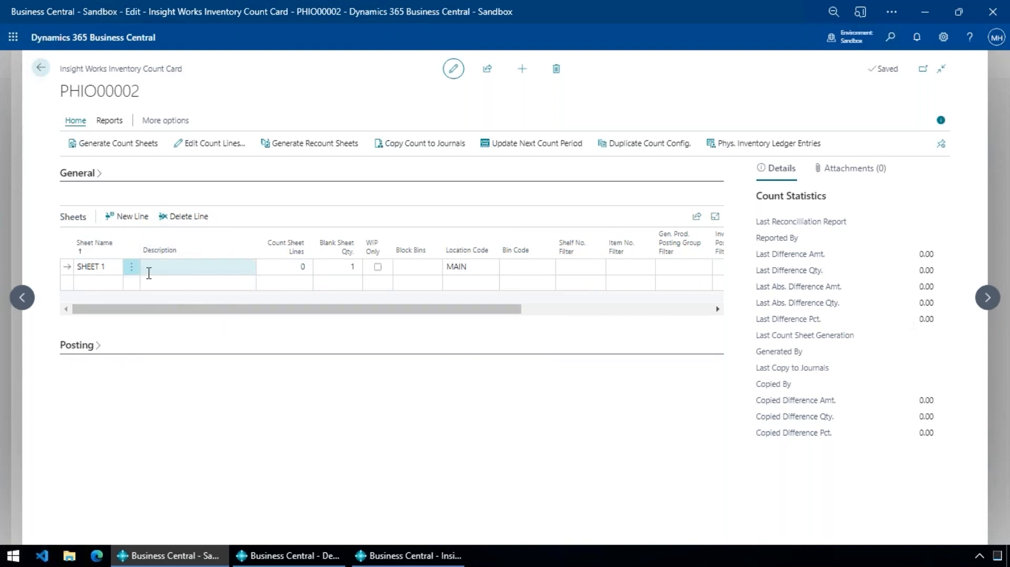
{"action": "left_click", "coordinate": [100, 284]}
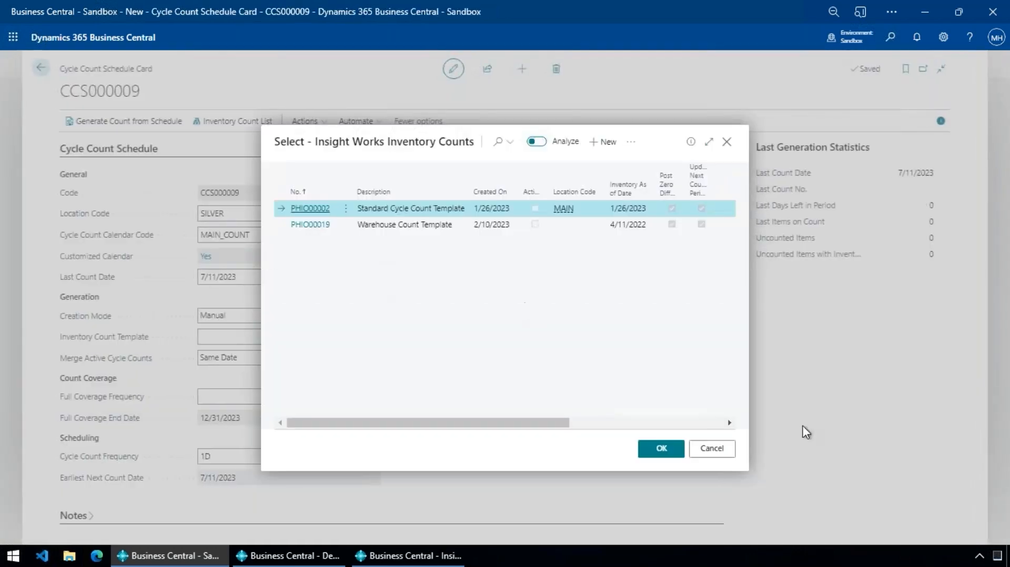
{"action": "left_click", "coordinate": [712, 448]}
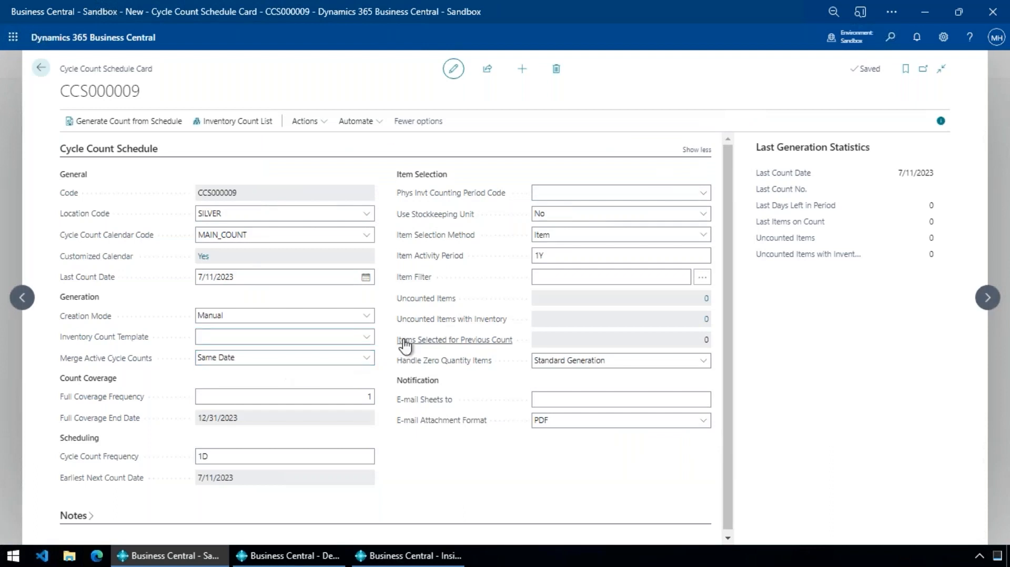
Step: Assign inventory count template PHIO00002 to the schedule and set merging of active cycle counts to Never
{"action": "left_click", "coordinate": [366, 337]}
{"action": "left_click", "coordinate": [236, 385]}
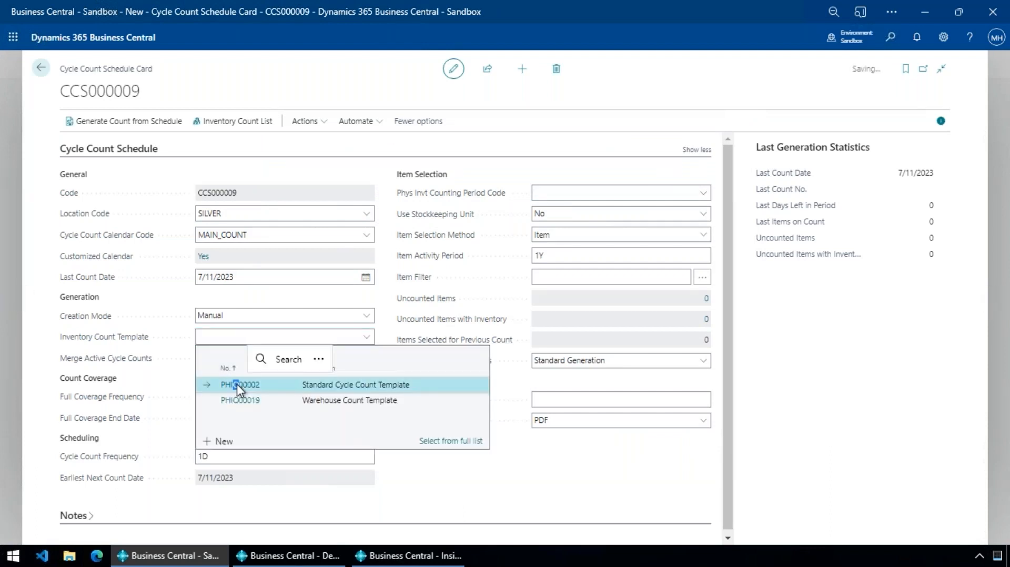
{"action": "left_click", "coordinate": [216, 360]}
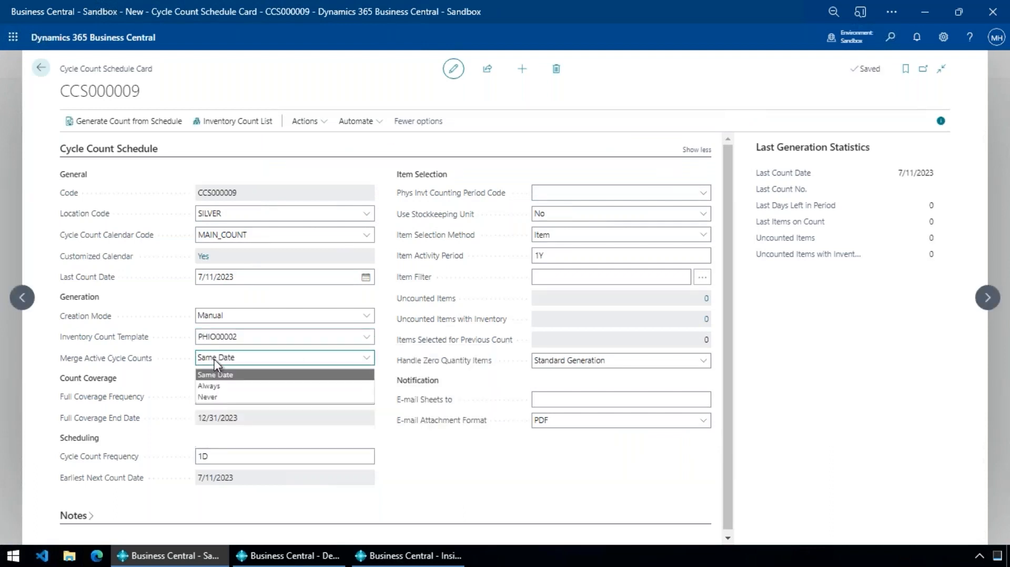
{"action": "left_click", "coordinate": [217, 397]}
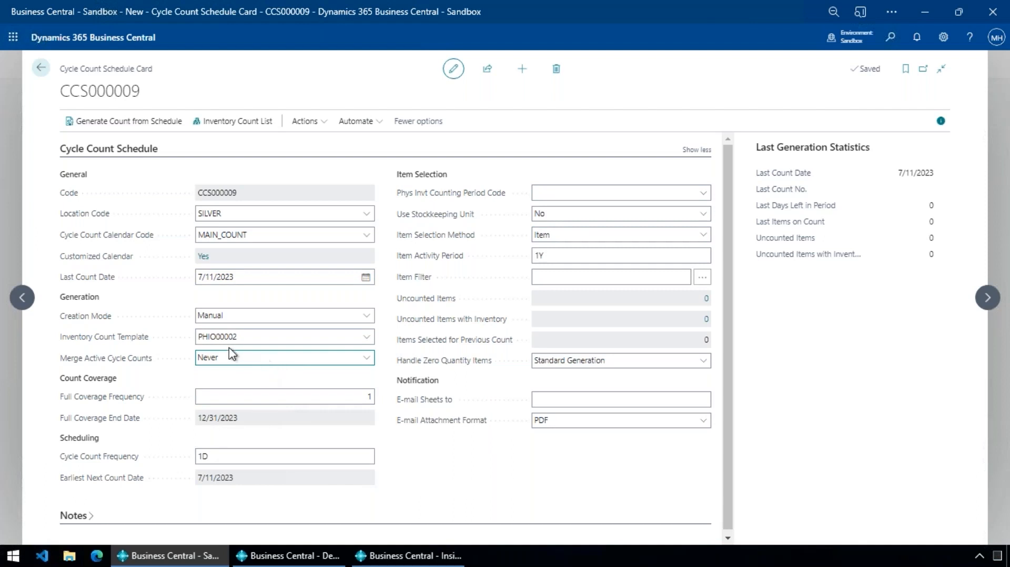
Step: Set the schedule's full coverage frequency to 4 after trying a value of 2
{"action": "left_click", "coordinate": [287, 396]}
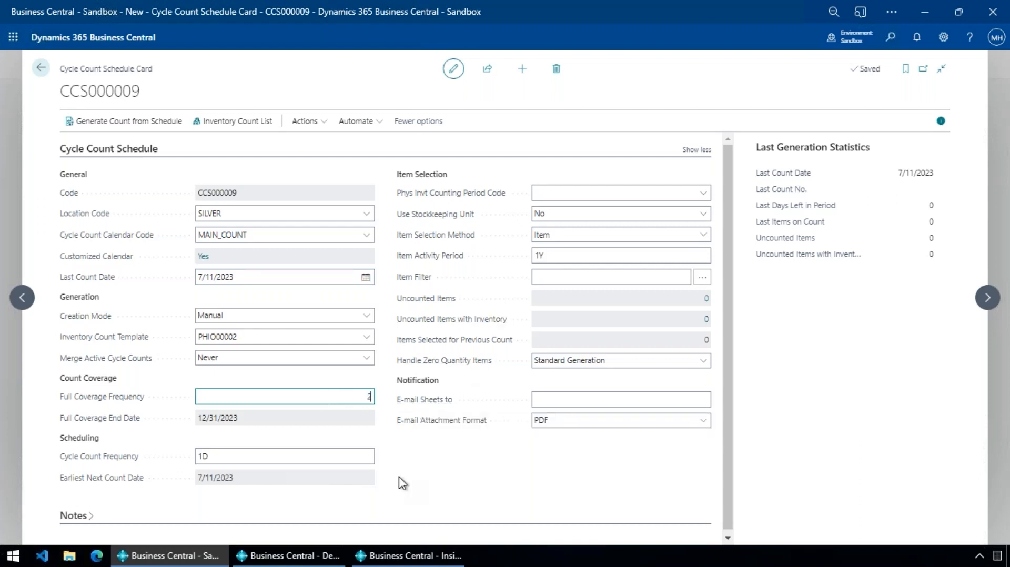
{"action": "key", "text": "Tab"}
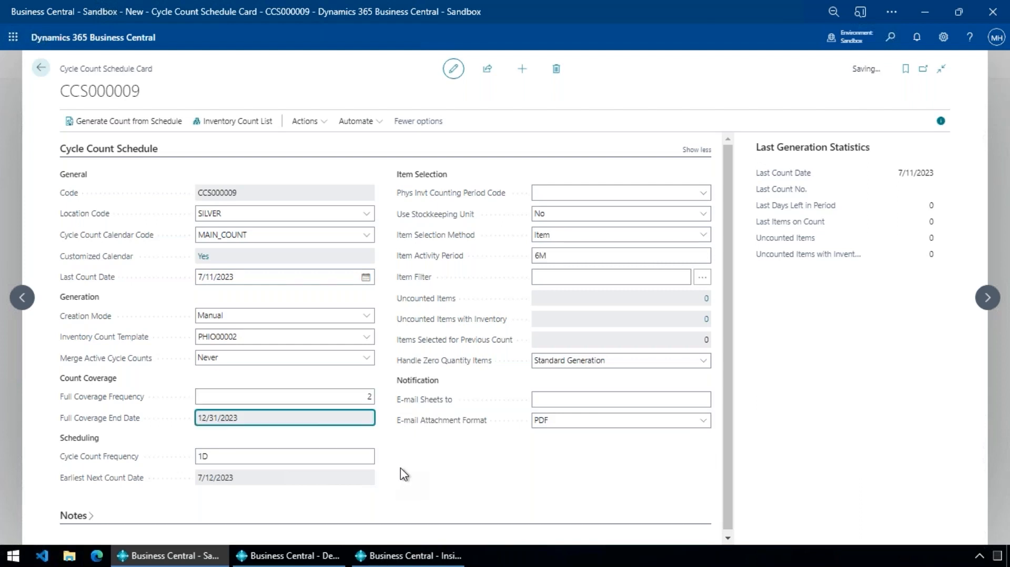
{"action": "left_click", "coordinate": [347, 401]}
{"action": "key", "text": "Tab"}
{"action": "left_click", "coordinate": [352, 401]}
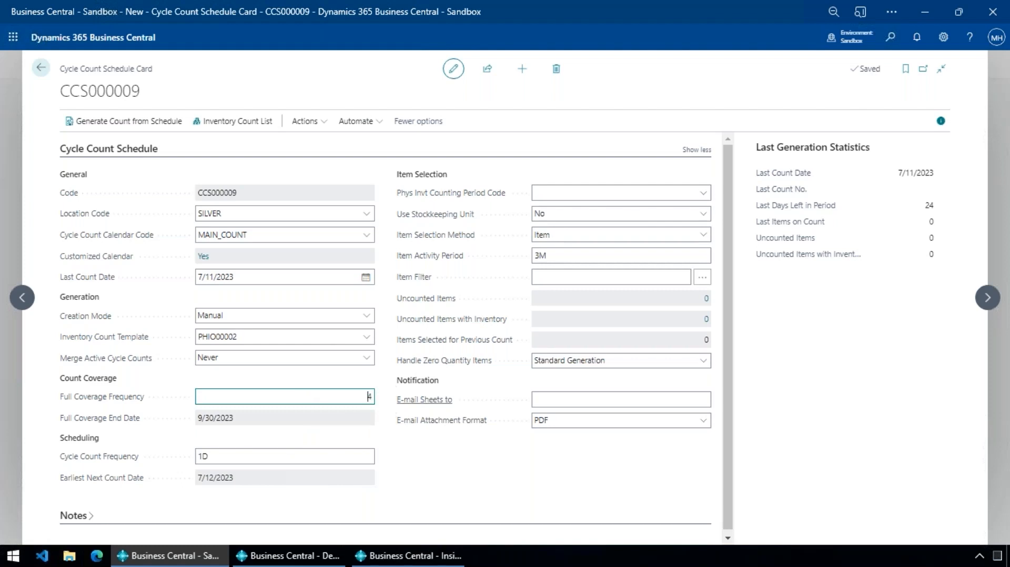
{"action": "key", "text": "Delete"}
Step: Set the schedule's cycle count frequency to 1W
{"action": "left_click", "coordinate": [259, 455]}
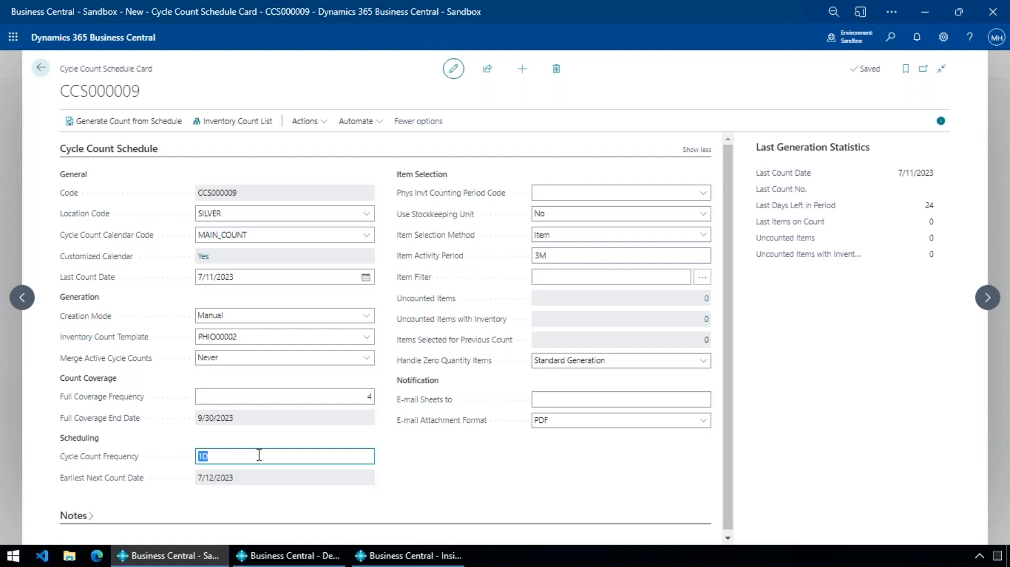
{"action": "type", "text": "1"}
{"action": "key", "text": "Tab"}
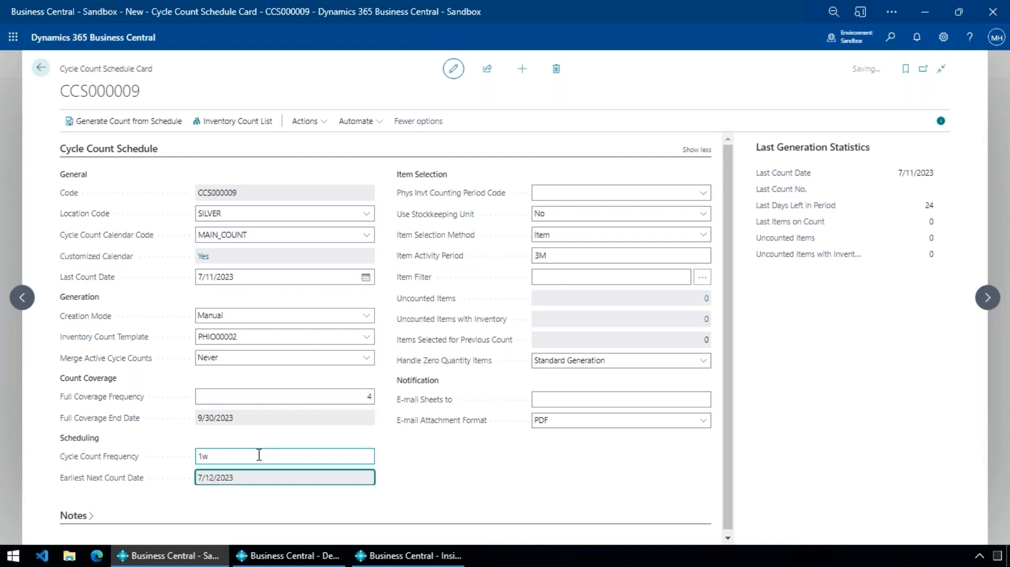
{"action": "left_click", "coordinate": [251, 456]}
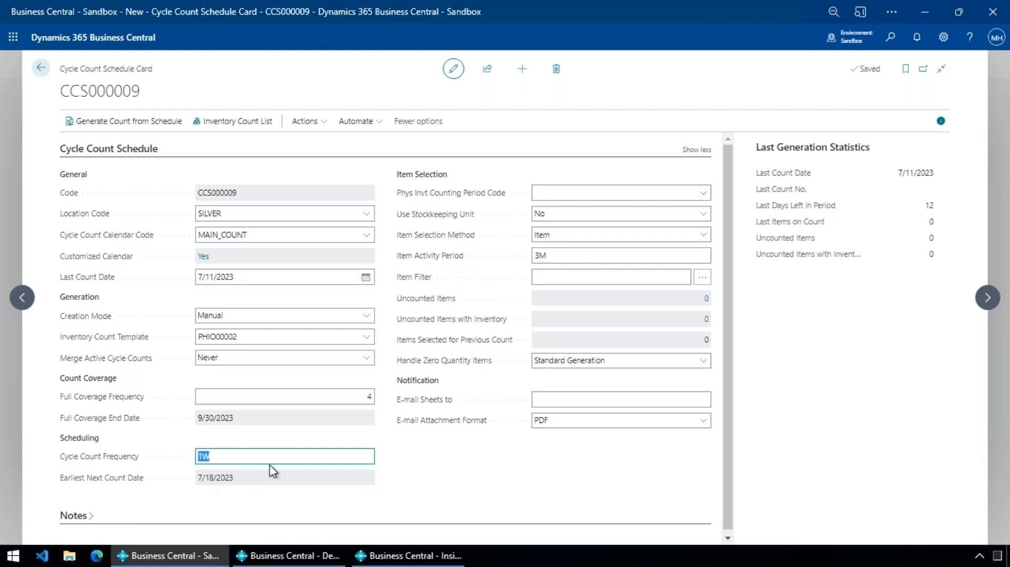
Step: Set the item selection to physical inventory counting period code B and enable the use of stockkeeping units
{"action": "left_click", "coordinate": [576, 191]}
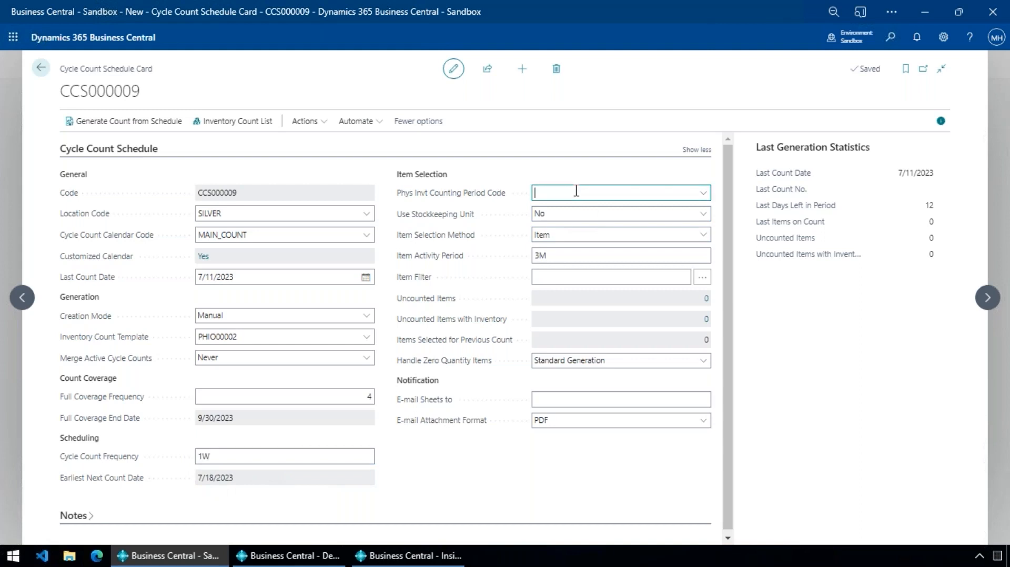
{"action": "type", "text": "b"}
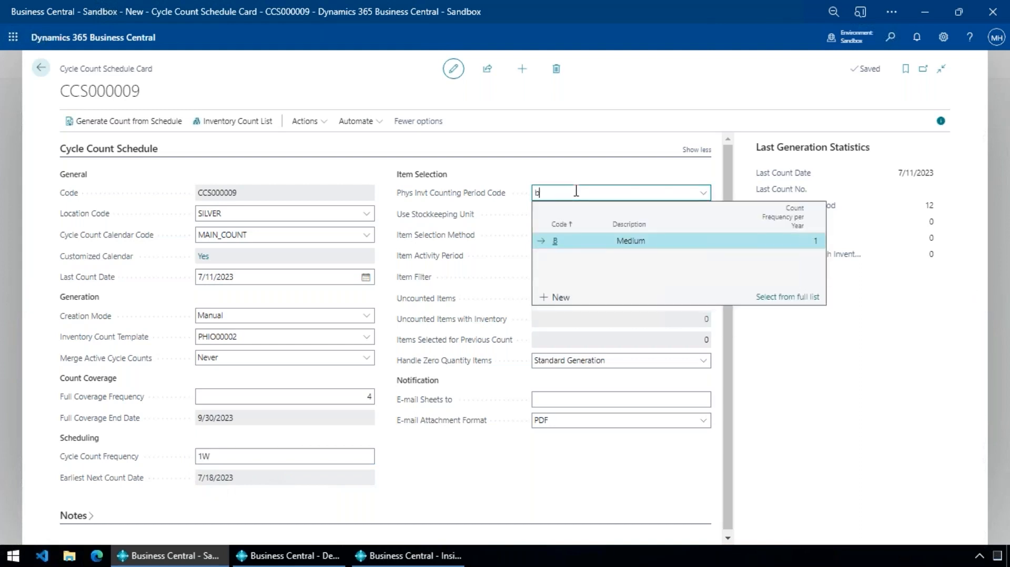
{"action": "key", "text": "Tab"}
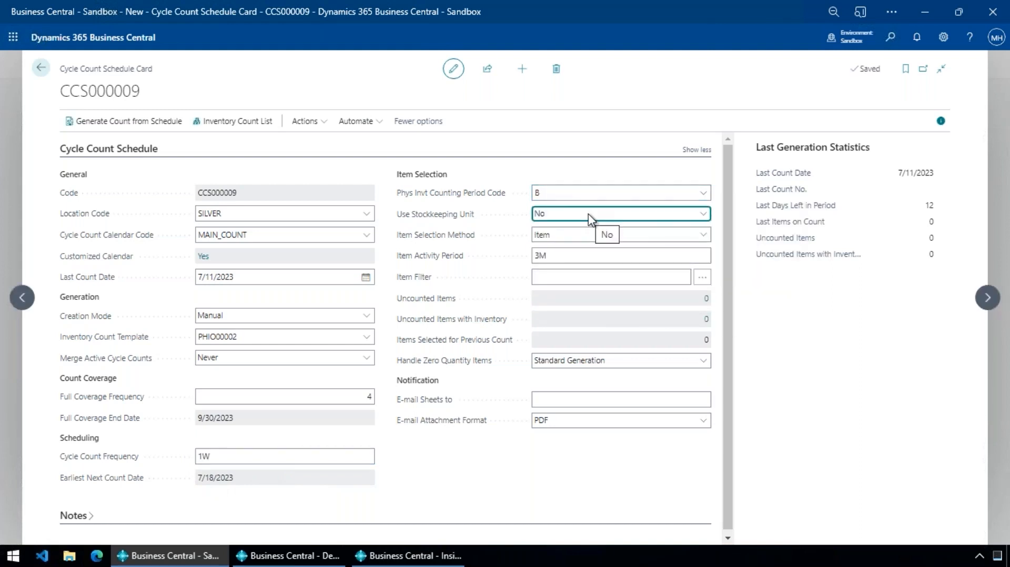
{"action": "left_click", "coordinate": [558, 216]}
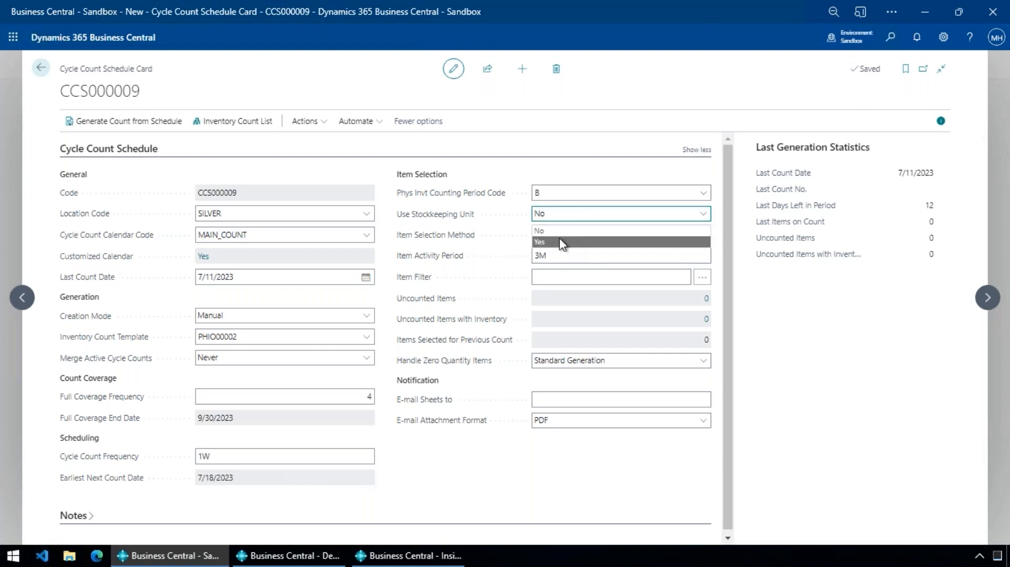
{"action": "left_click", "coordinate": [560, 238]}
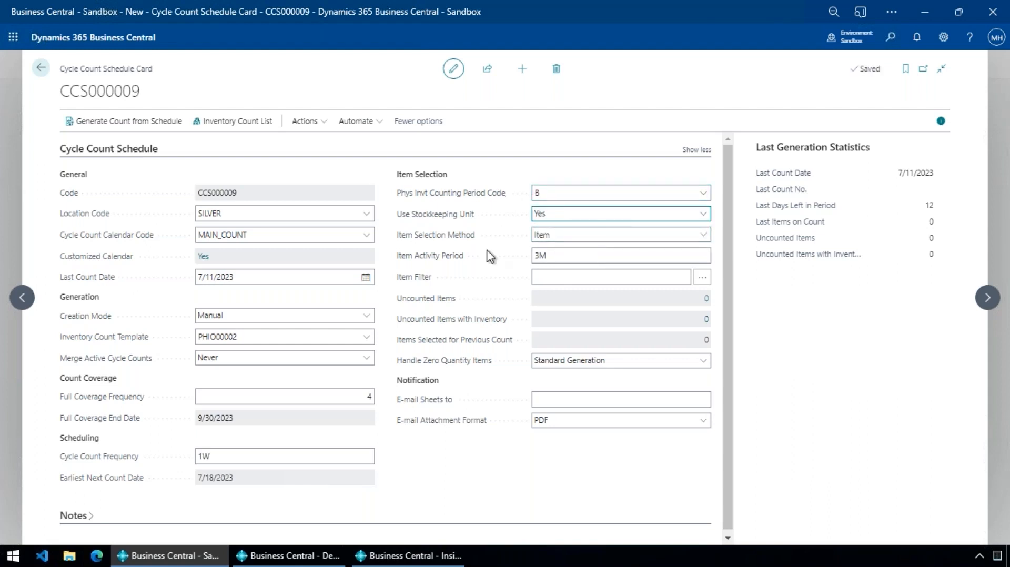
Step: Review the item filter and the handling options for zero quantity items in the schedule's item selection
{"action": "left_click", "coordinate": [559, 276]}
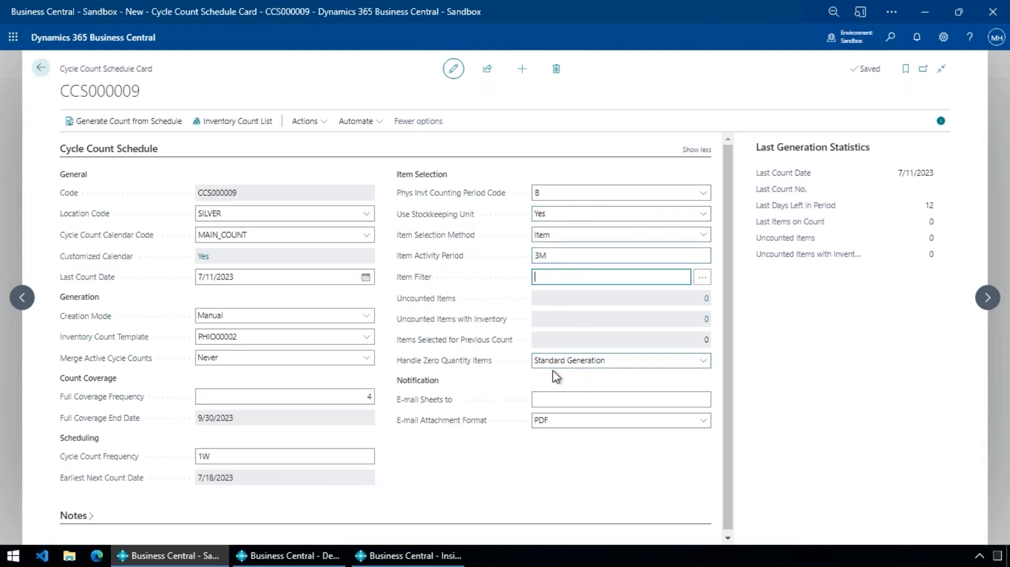
{"action": "left_click", "coordinate": [589, 365]}
{"action": "left_click", "coordinate": [589, 365]}
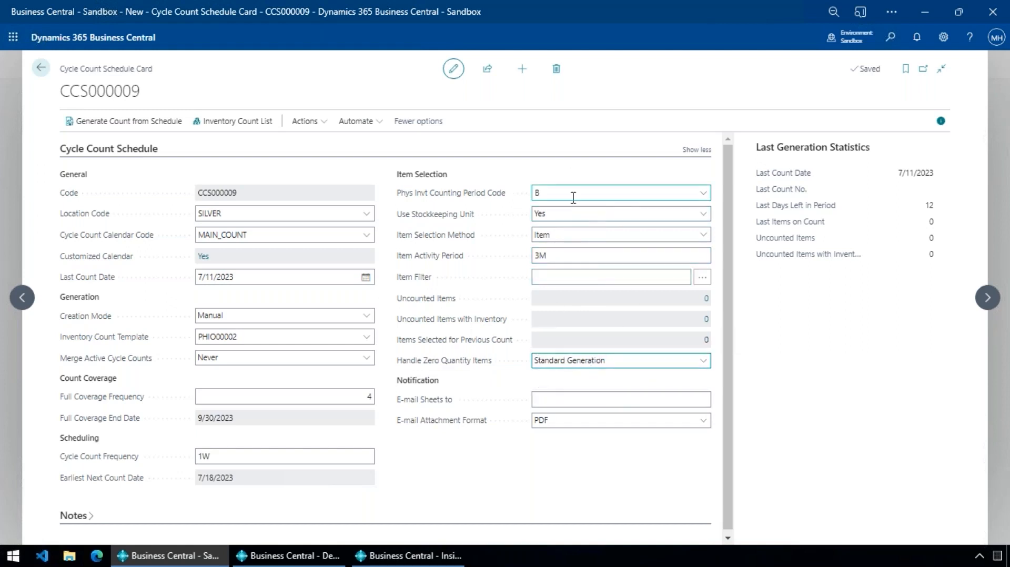
{"action": "left_click", "coordinate": [572, 280]}
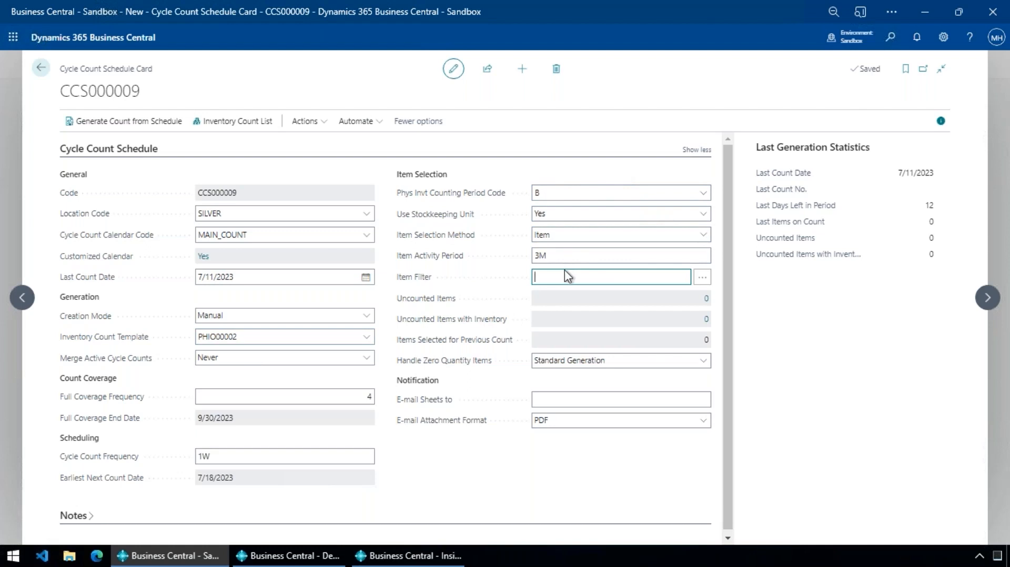
Step: Set the last count date to 7/1/2023 and generate the cycle count from schedule CCS000009 with the Manual creation mode filter
{"action": "left_click", "coordinate": [304, 282]}
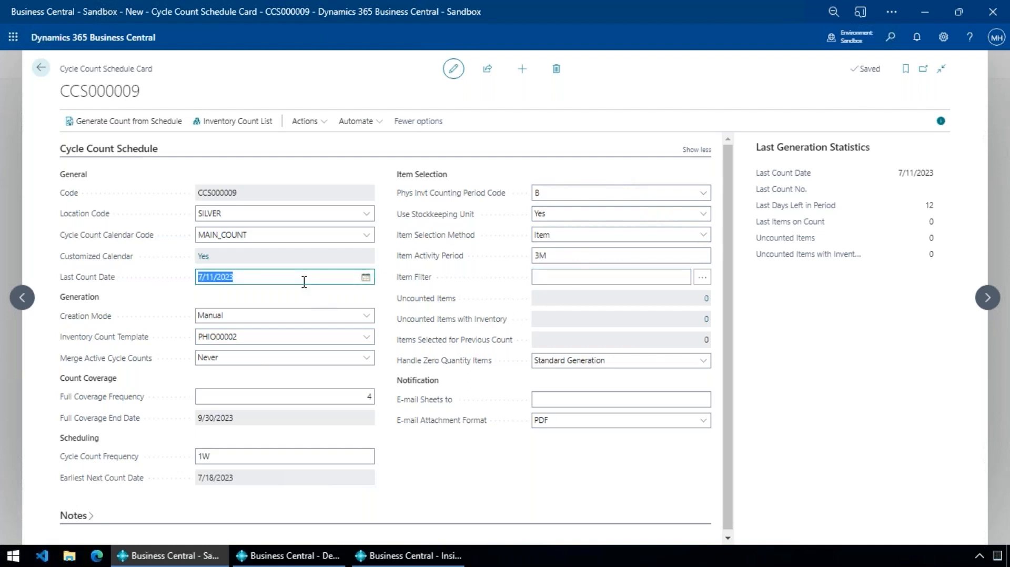
{"action": "type", "text": "0701"}
{"action": "key", "text": "Tab"}
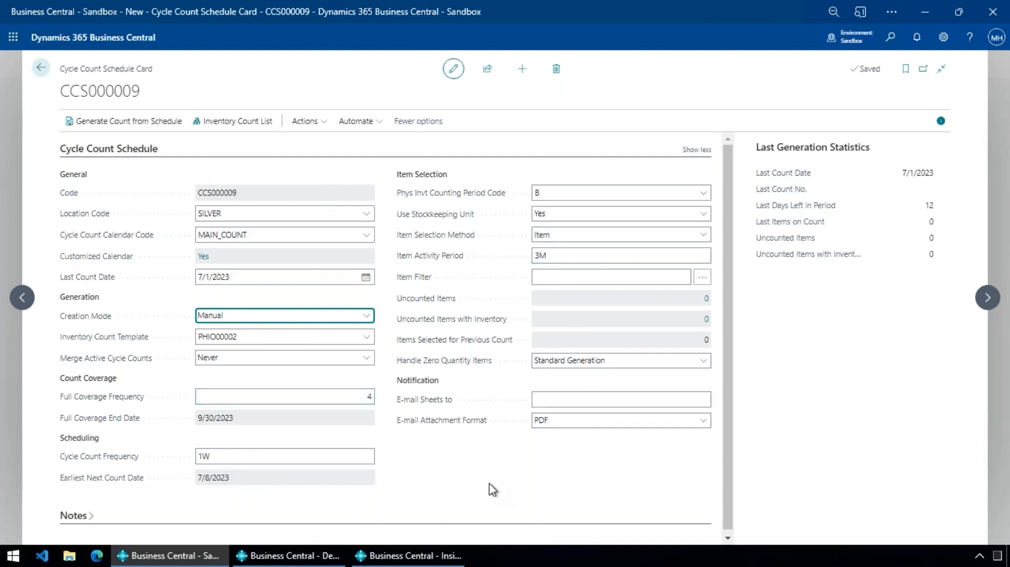
{"action": "left_click", "coordinate": [154, 129]}
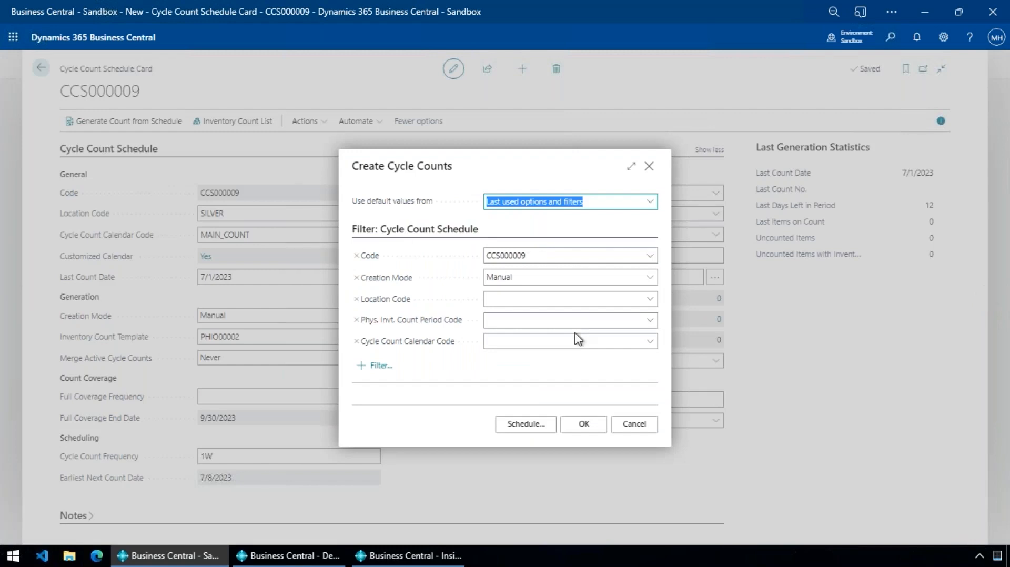
{"action": "left_click", "coordinate": [584, 425]}
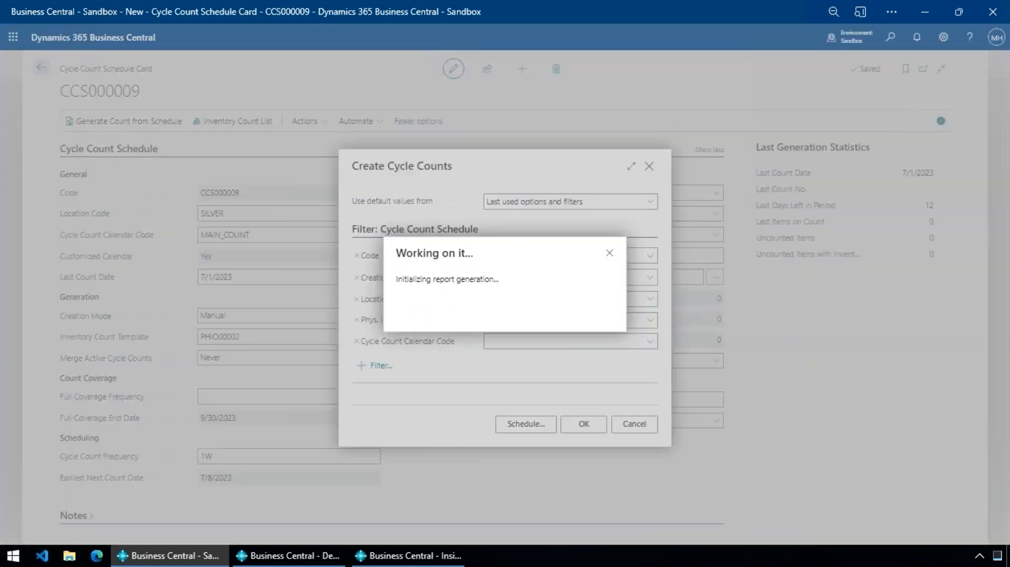
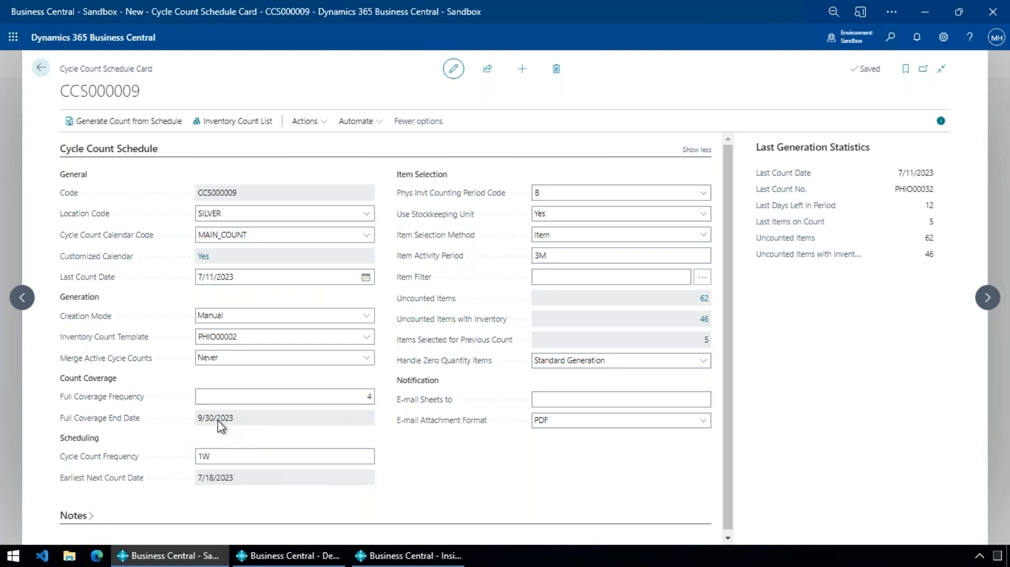
Step: Check the schedule's last count date and cycle count frequency, and look for the generated count in the inventory count list
{"action": "left_click", "coordinate": [258, 278]}
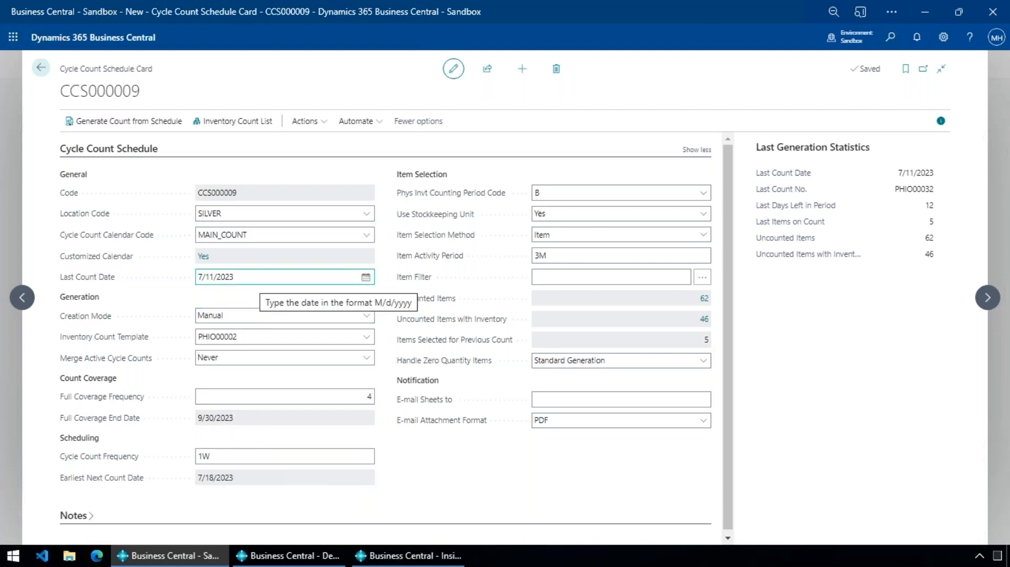
{"action": "left_click", "coordinate": [212, 462]}
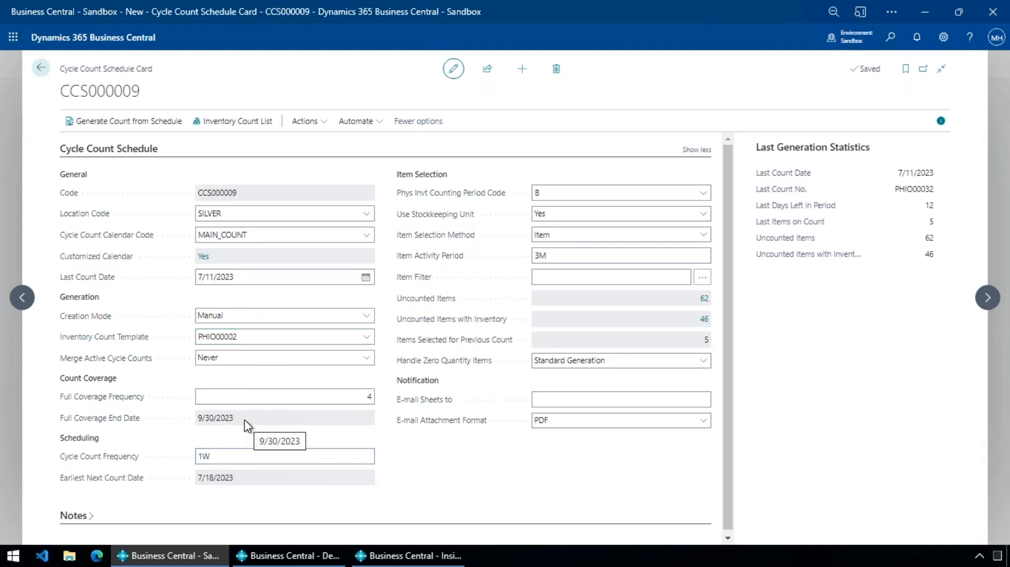
{"action": "left_click", "coordinate": [221, 453]}
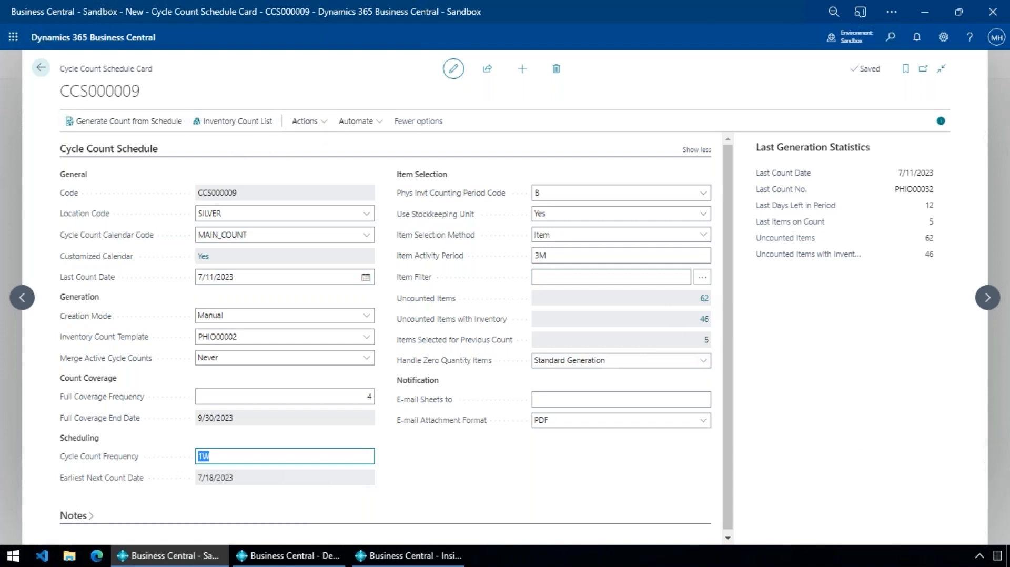
{"action": "left_click", "coordinate": [232, 121]}
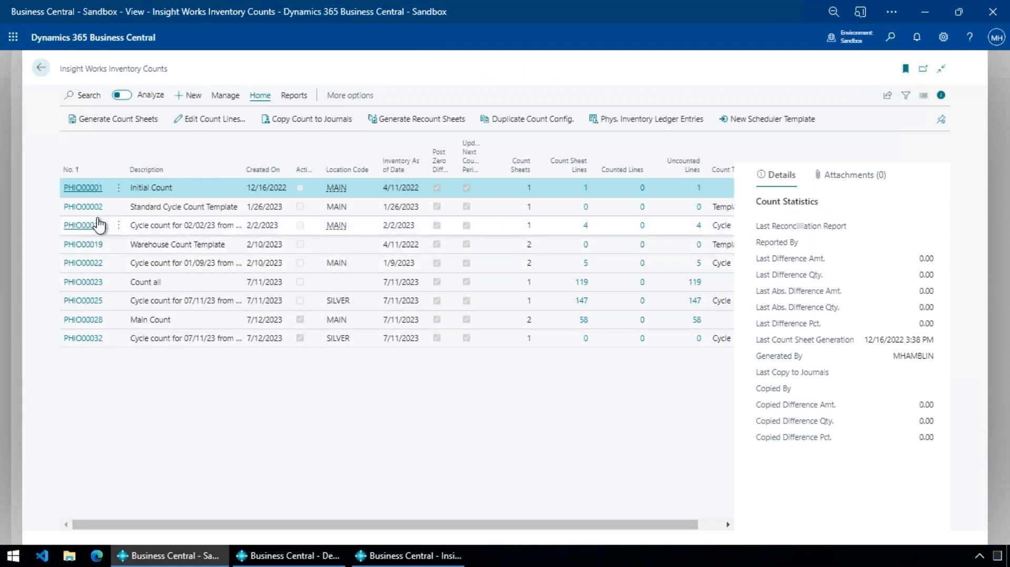
{"action": "left_click", "coordinate": [41, 67]}
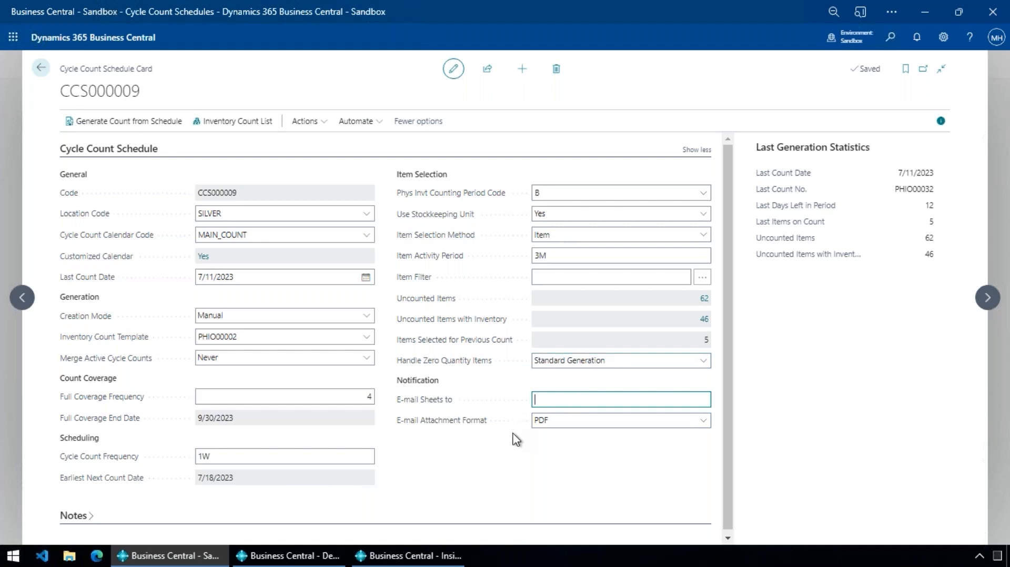
Step: Review the settings of SILVER cycle count schedule CCS000007 and return to the list of cycle count schedules
{"action": "left_click", "coordinate": [40, 67]}
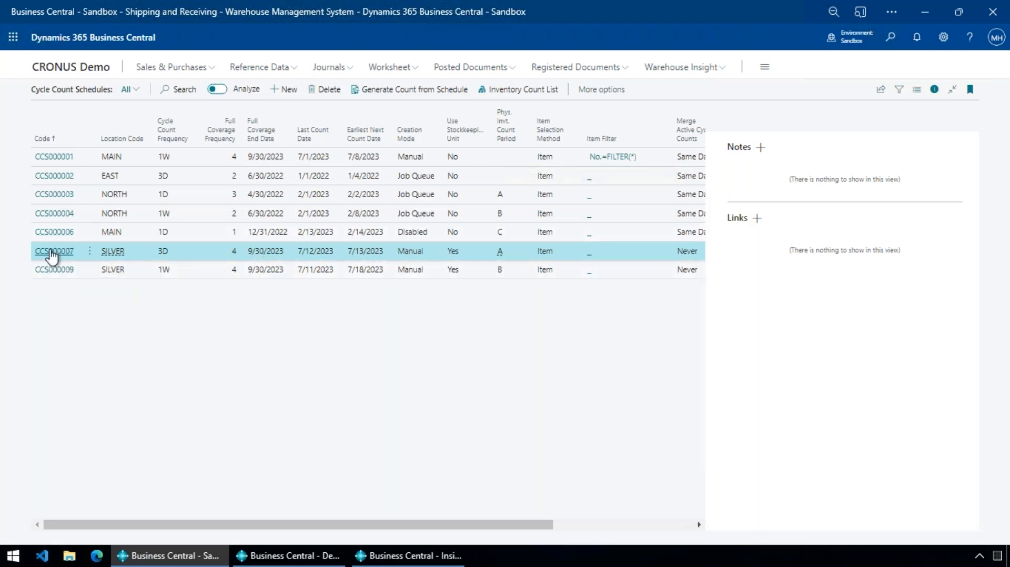
{"action": "left_click", "coordinate": [52, 252]}
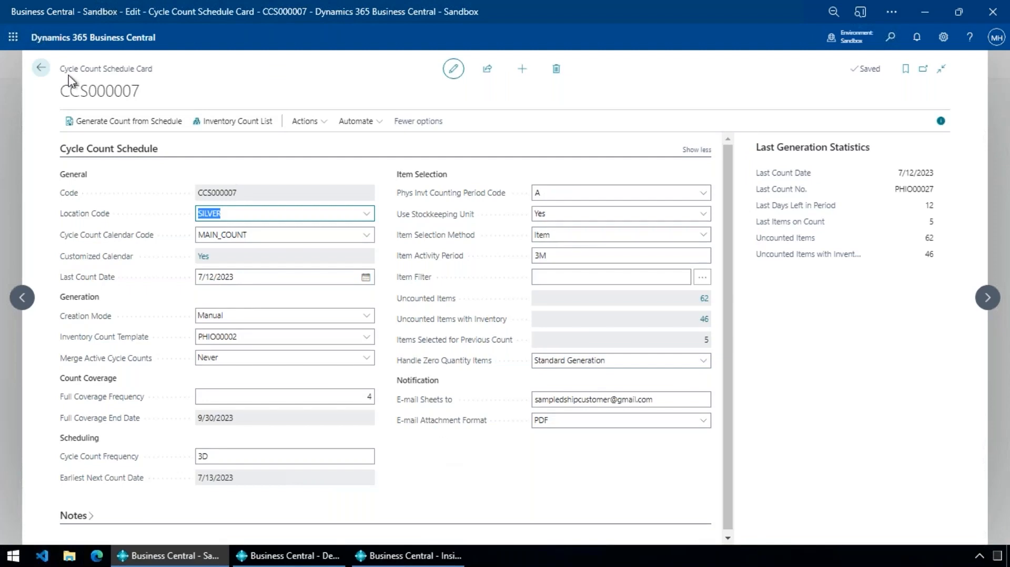
{"action": "left_click", "coordinate": [41, 67]}
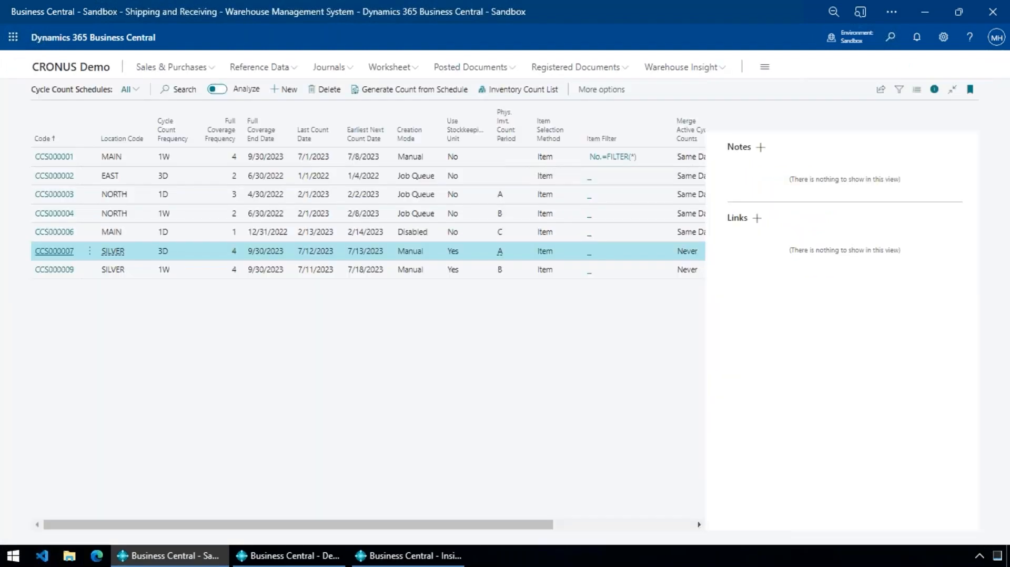